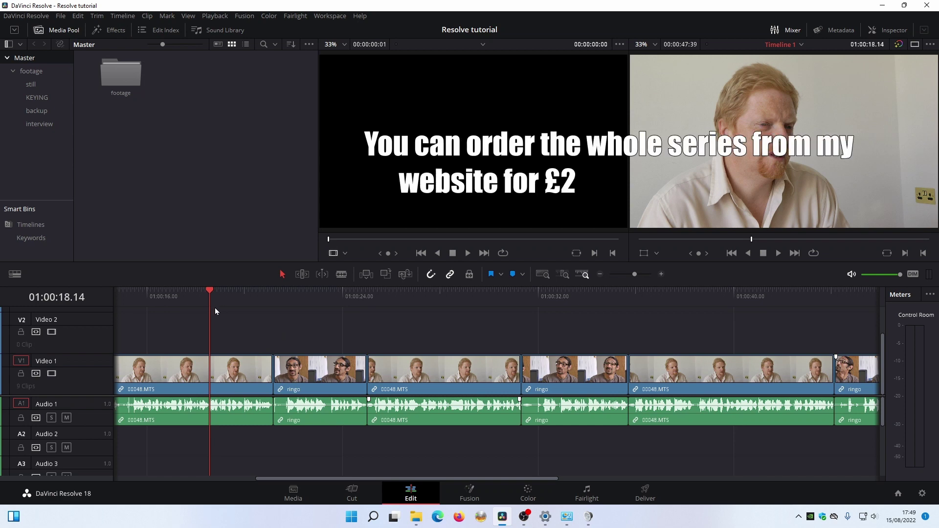
Turn off audio scrubbing and scrub the playhead from the first visible ringo clip back into the clip before it
drag(209, 301, 315, 307)
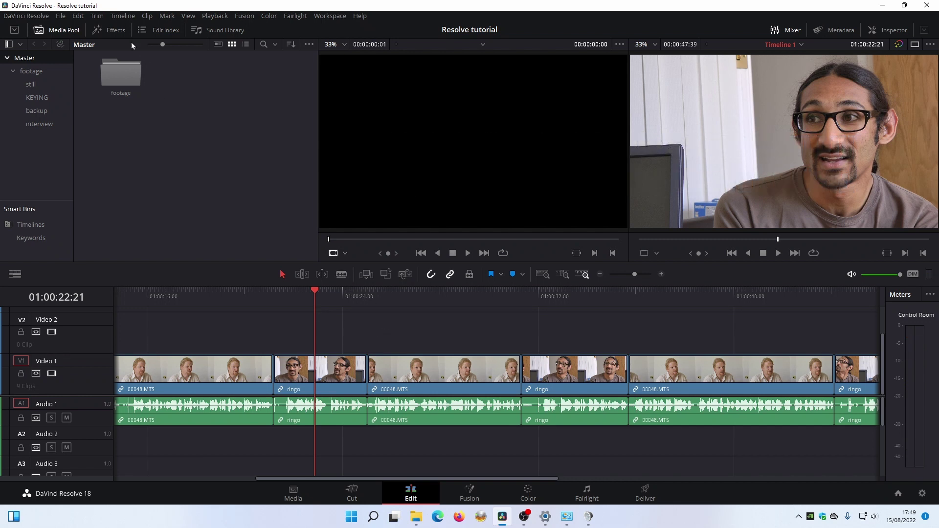
click(122, 16)
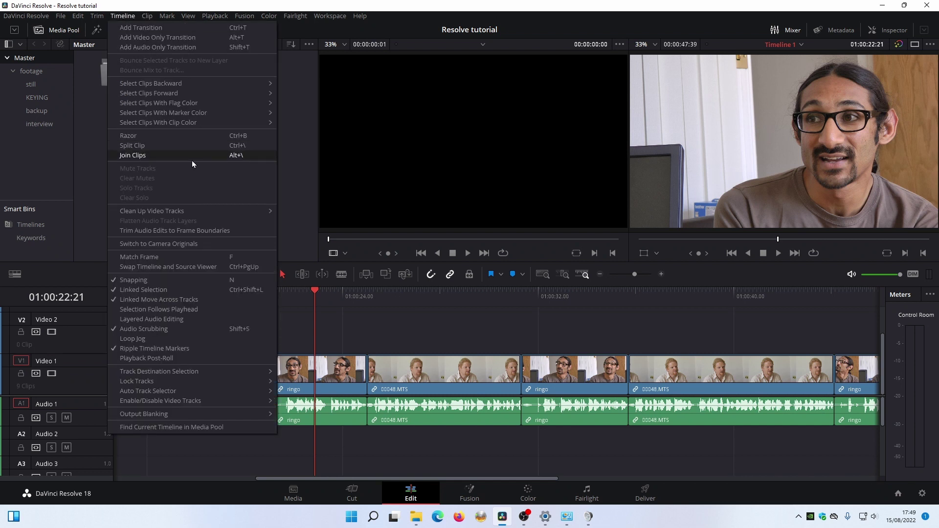
click(164, 329)
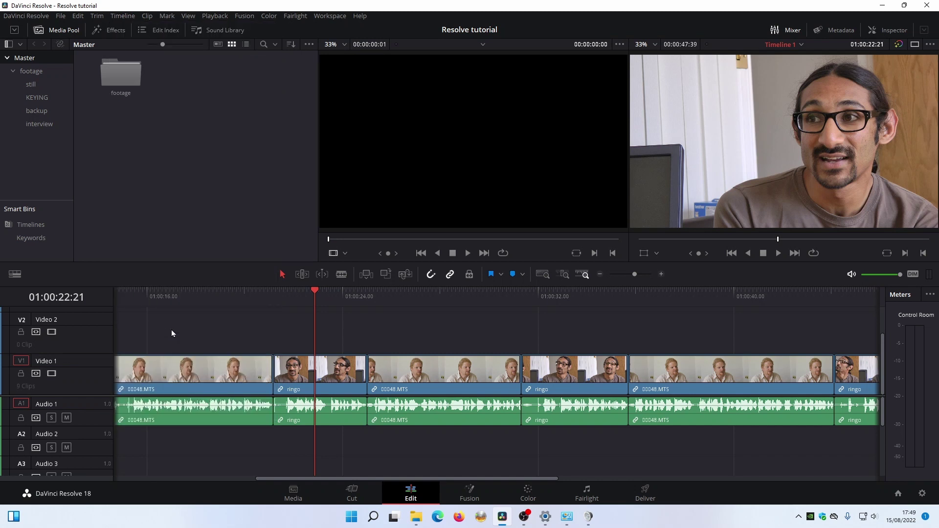
drag(303, 301, 262, 315)
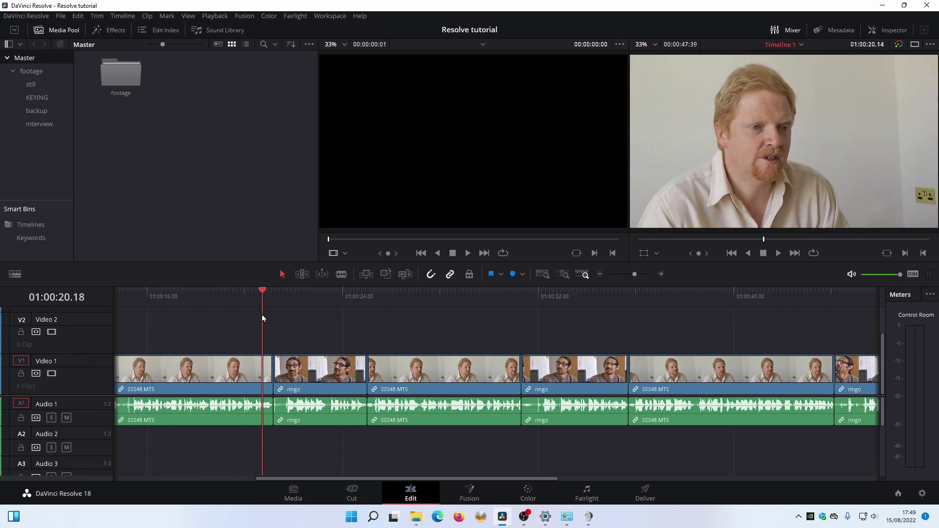
Turn audio scrubbing back on for the timeline
click(122, 17)
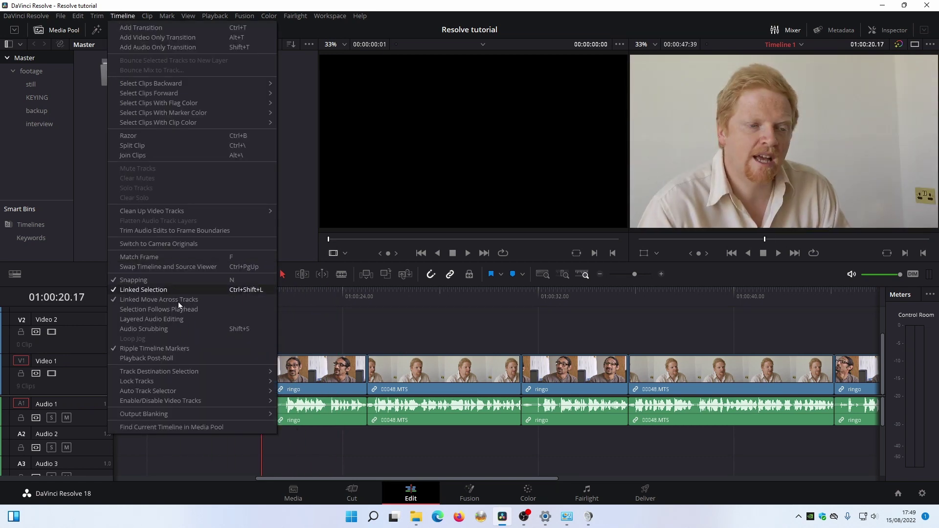
click(215, 330)
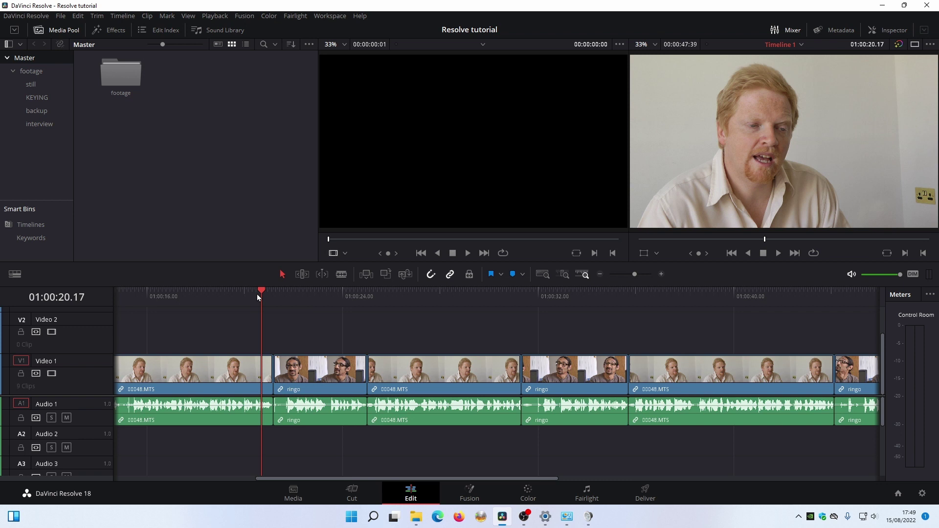
click(123, 16)
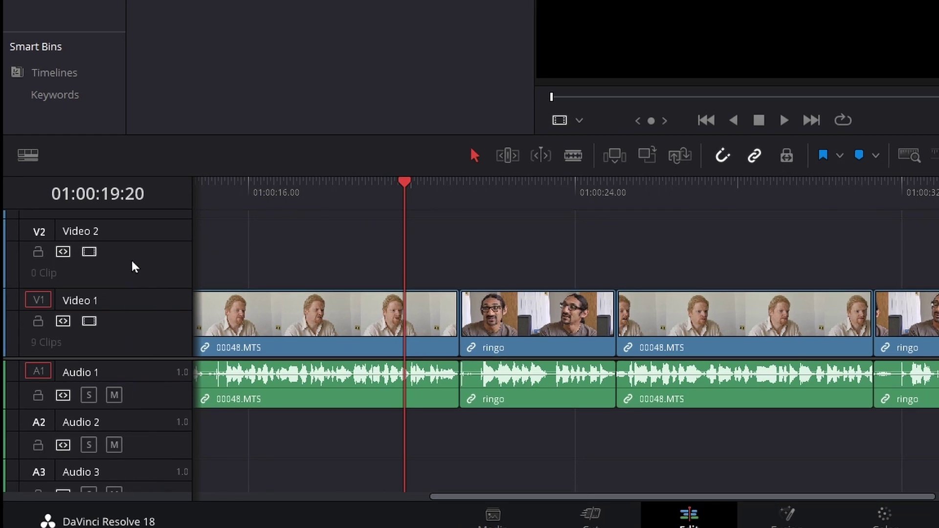
Examine the audio track types offered for adding new tracks, without adding any
right_click(149, 263)
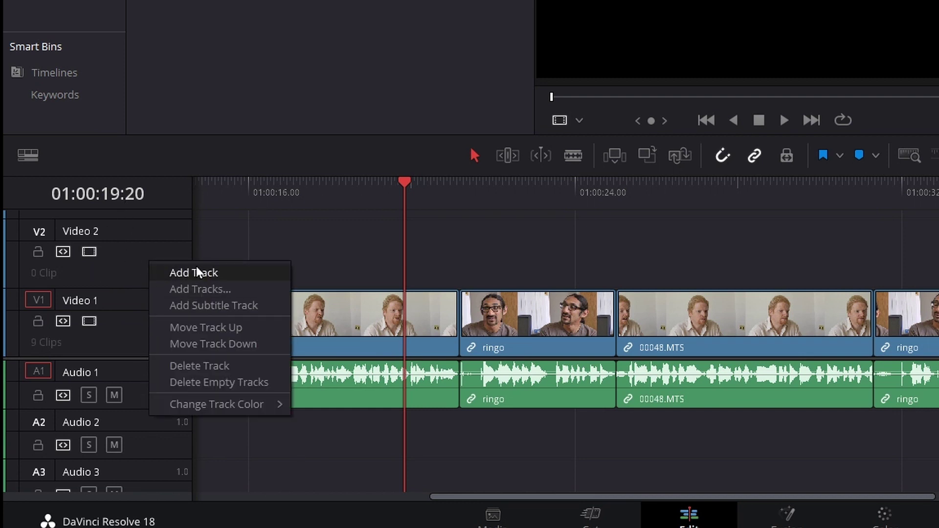
click(173, 255)
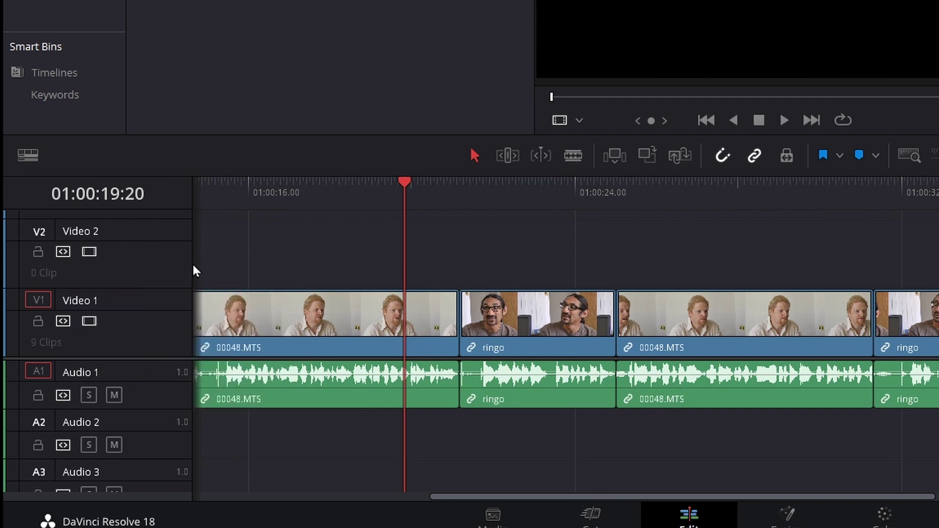
right_click(153, 263)
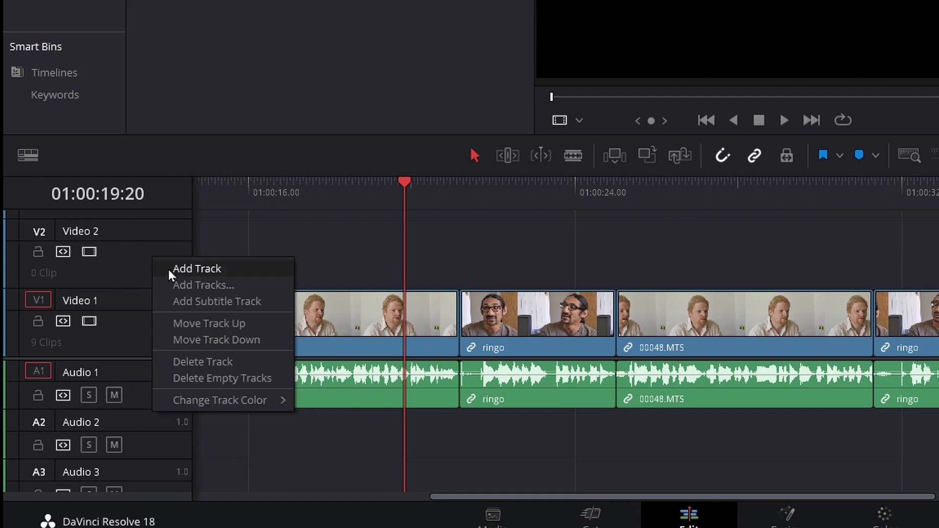
click(182, 284)
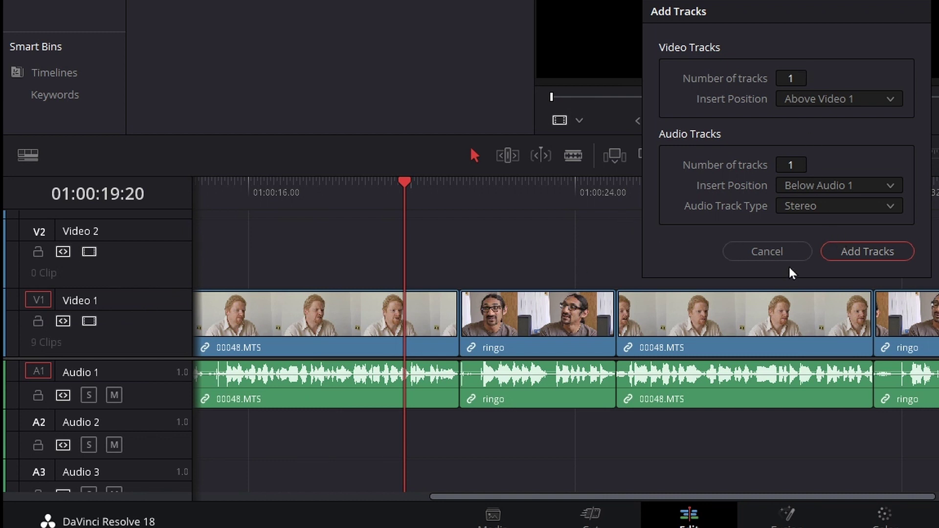
click(834, 208)
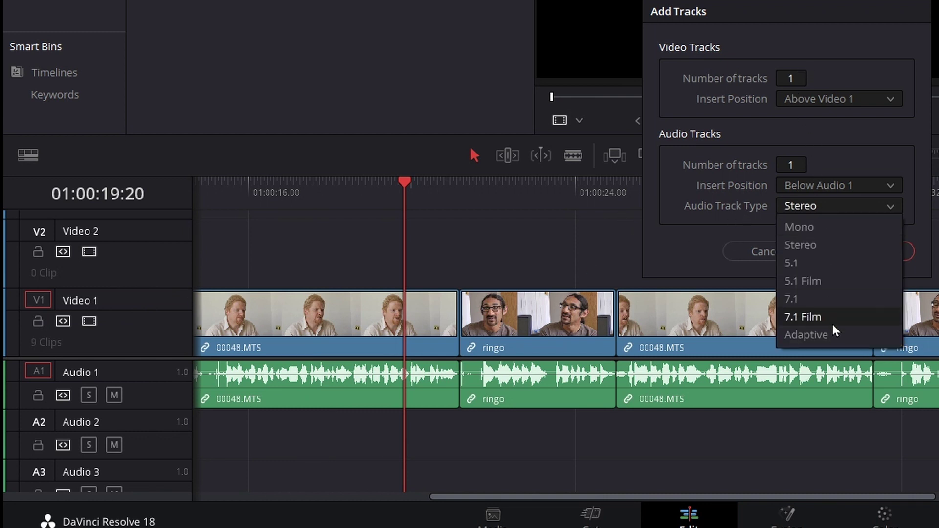
click(724, 216)
click(759, 250)
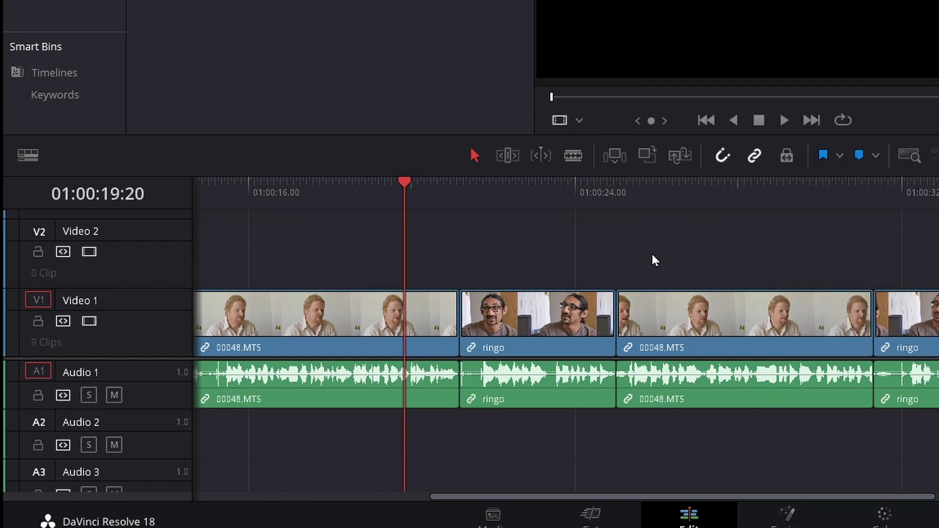
Examine the move, delete and colour options for the Video 2 and Video 1 tracks
right_click(148, 235)
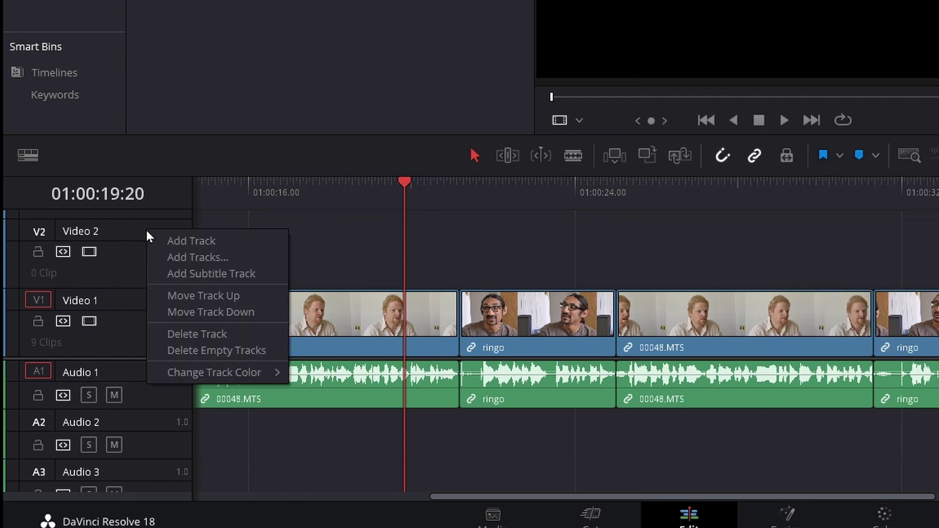
click(186, 336)
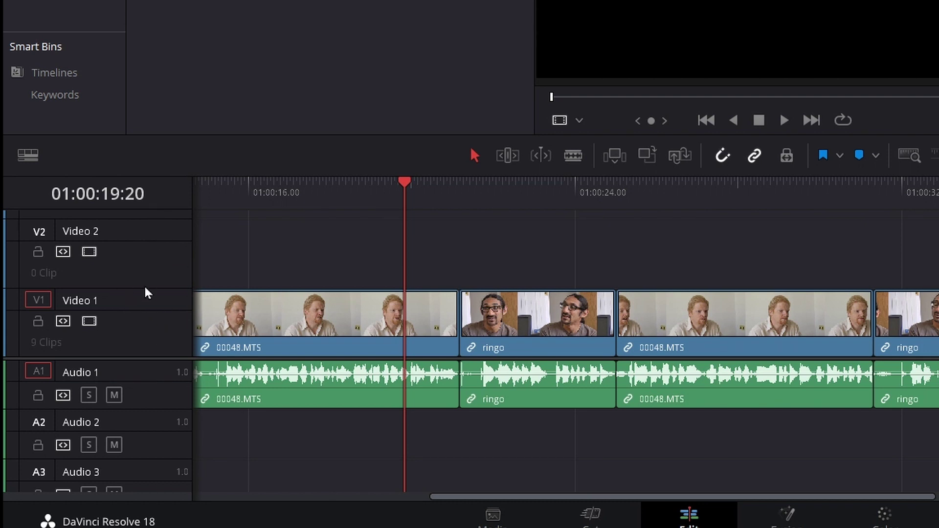
right_click(146, 312)
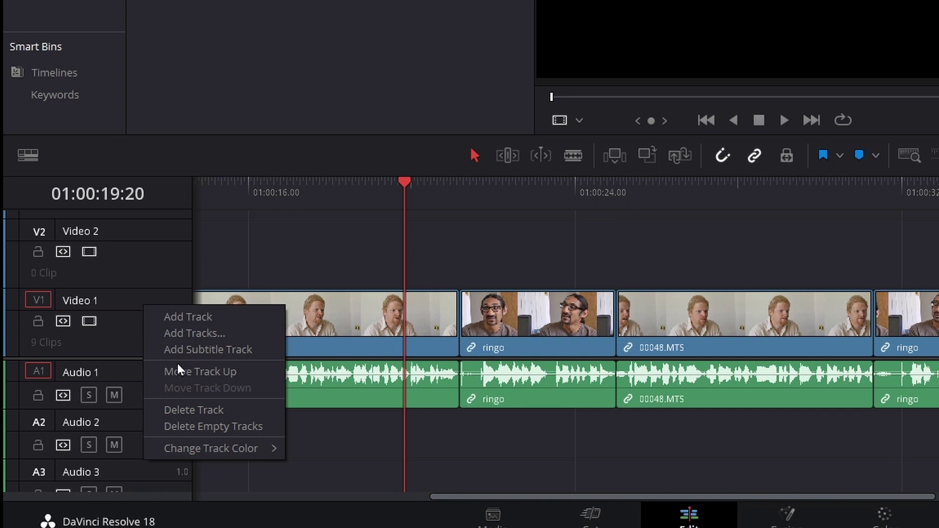
click(109, 305)
Increase the heights of the Video 1 and Audio 1 tracks in the timeline
mouse_move(135, 289)
mouse_down()
mouse_move(135, 262)
mouse_move(131, 285)
mouse_up()
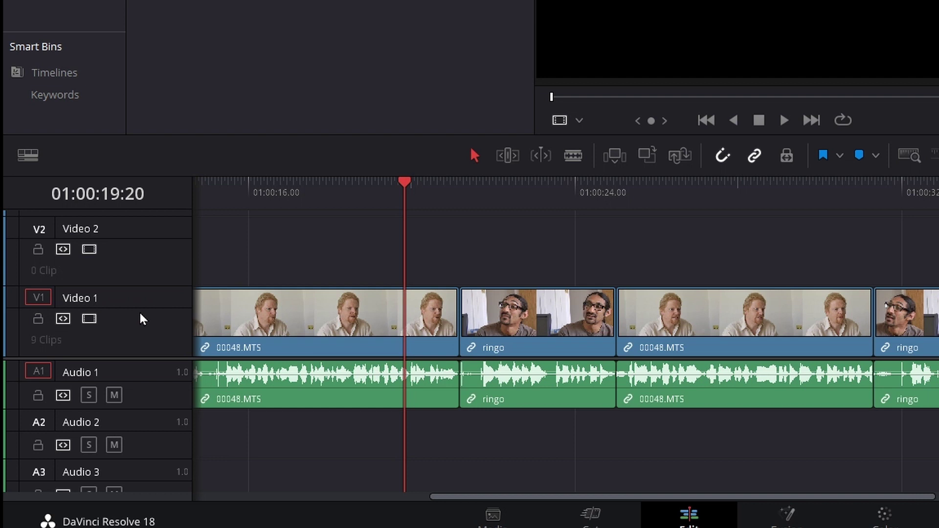
drag(151, 286, 139, 251)
mouse_move(155, 408)
mouse_down()
mouse_move(153, 446)
mouse_move(149, 388)
mouse_move(140, 426)
mouse_move(140, 415)
mouse_up()
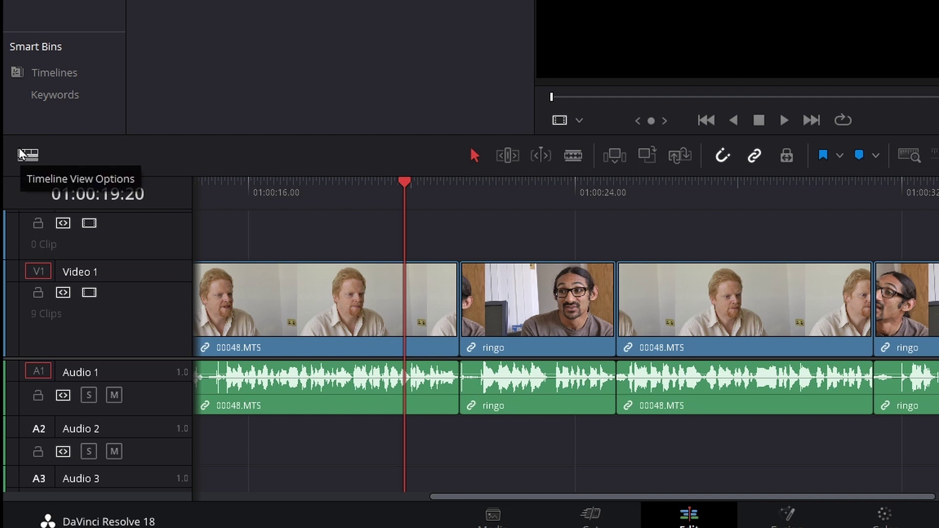
Toggle the audio waveforms off and on in the Timeline View Options, leaving them shown
click(28, 160)
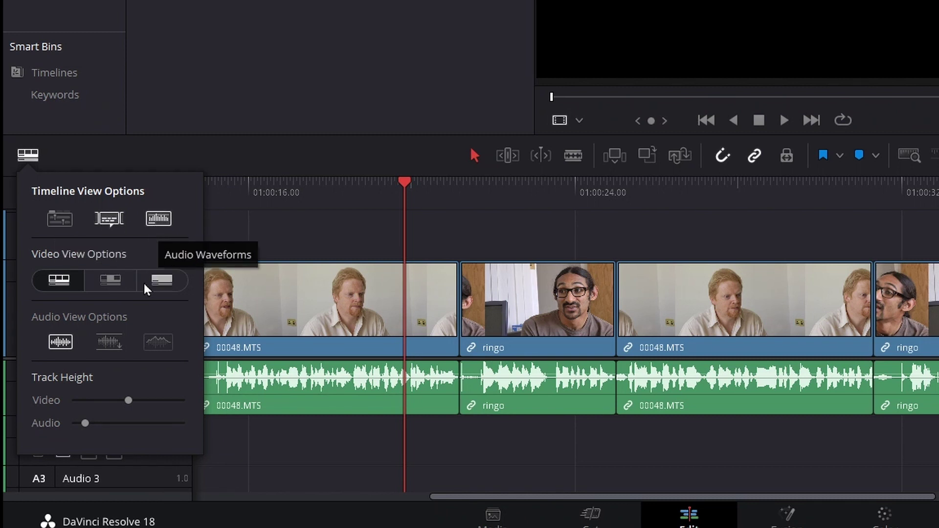
click(161, 222)
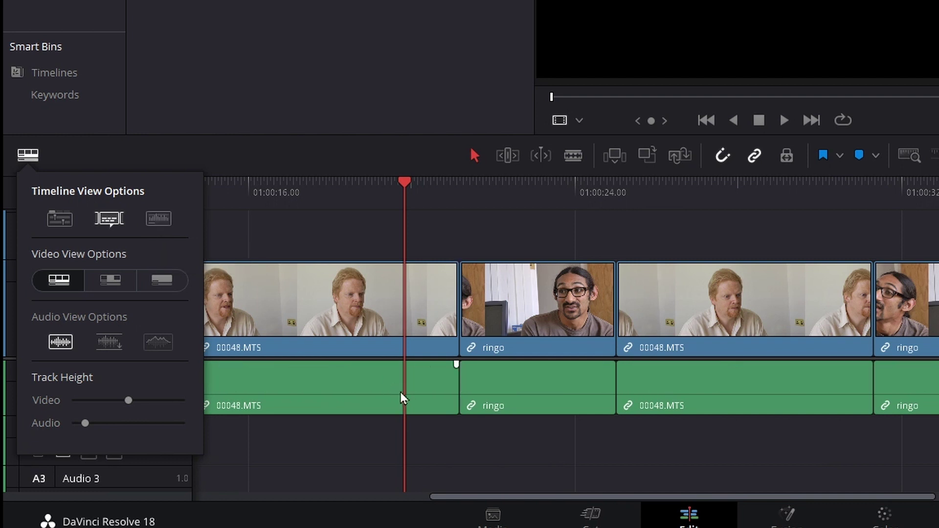
click(168, 219)
click(166, 223)
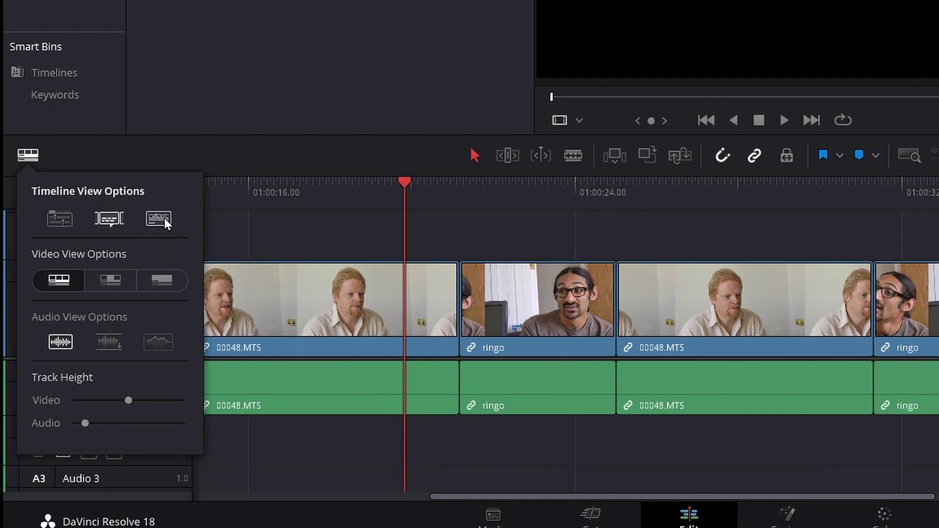
click(167, 224)
click(166, 223)
click(167, 224)
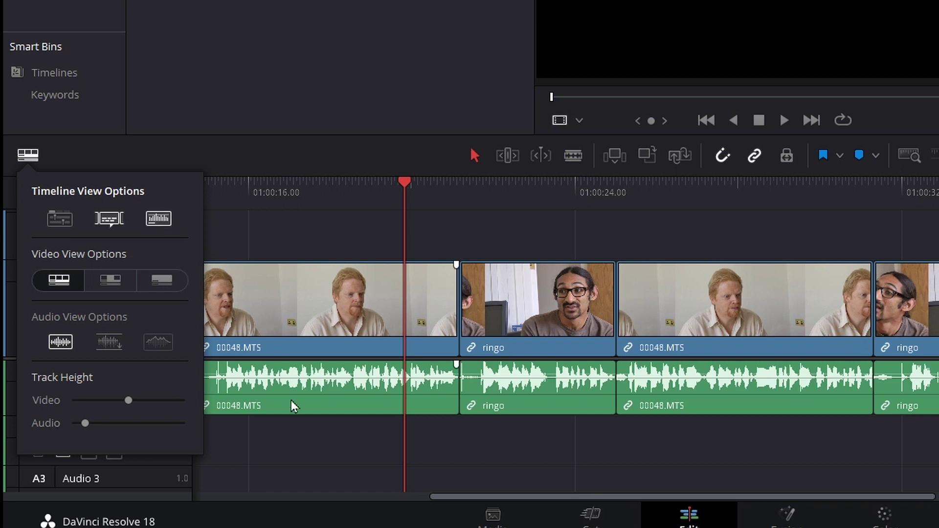
Make the Audio 1 track slightly taller and reopen the Timeline View Options
click(313, 440)
mouse_move(164, 414)
mouse_down()
mouse_move(163, 382)
mouse_move(160, 416)
mouse_up()
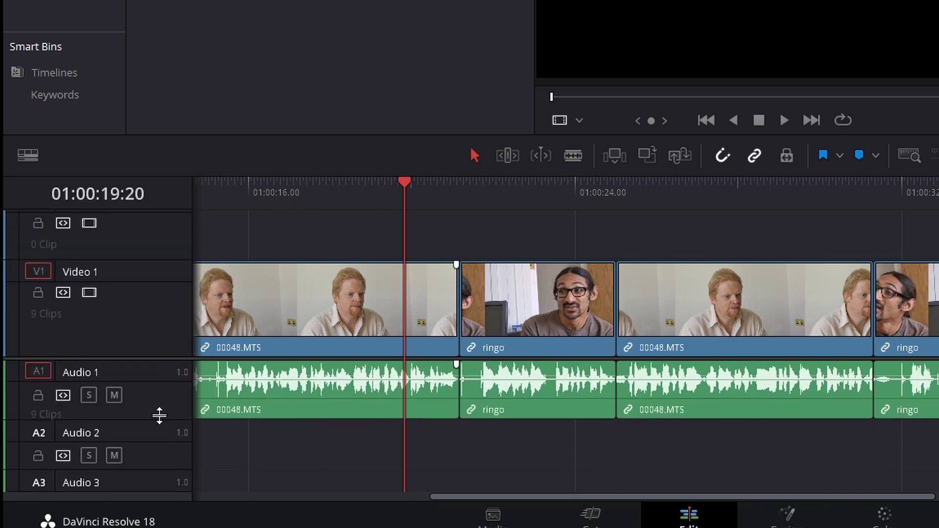
click(28, 156)
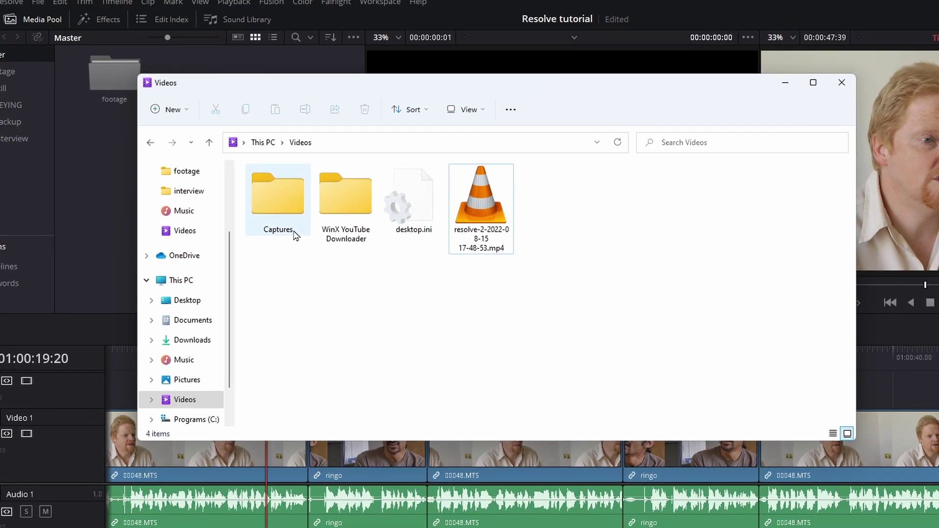
In File Explorer, browse drive D: through resolve, CacheClip, audio, D_ and footage to the KEYING folder's PFL files
drag(262, 335, 262, 360)
click(192, 399)
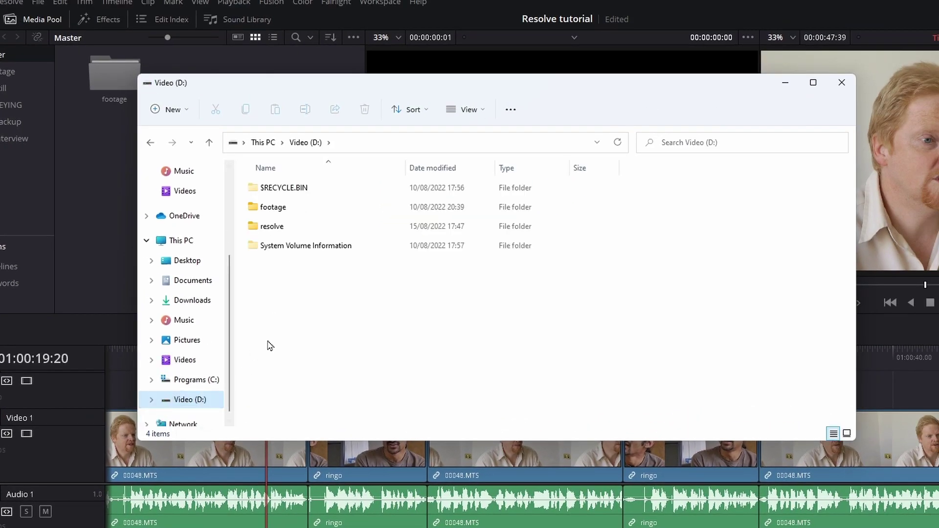
double_click(277, 227)
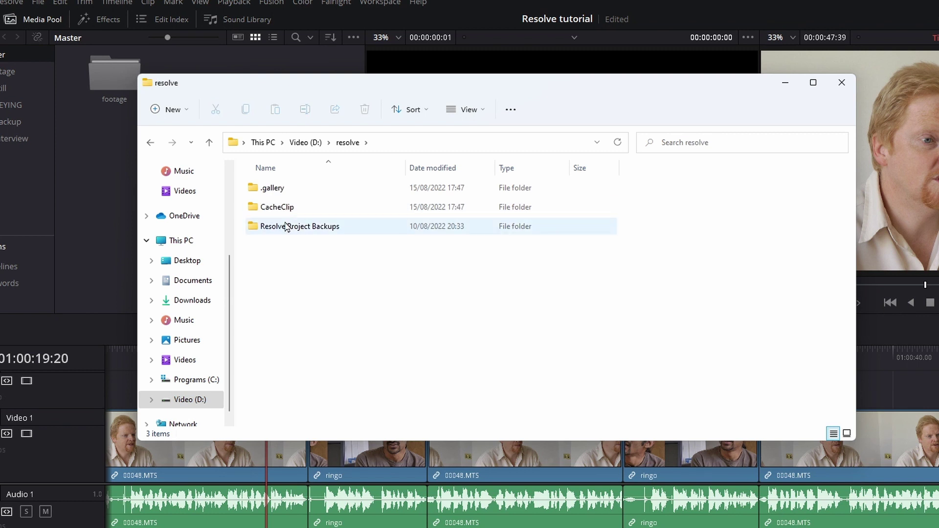
double_click(275, 208)
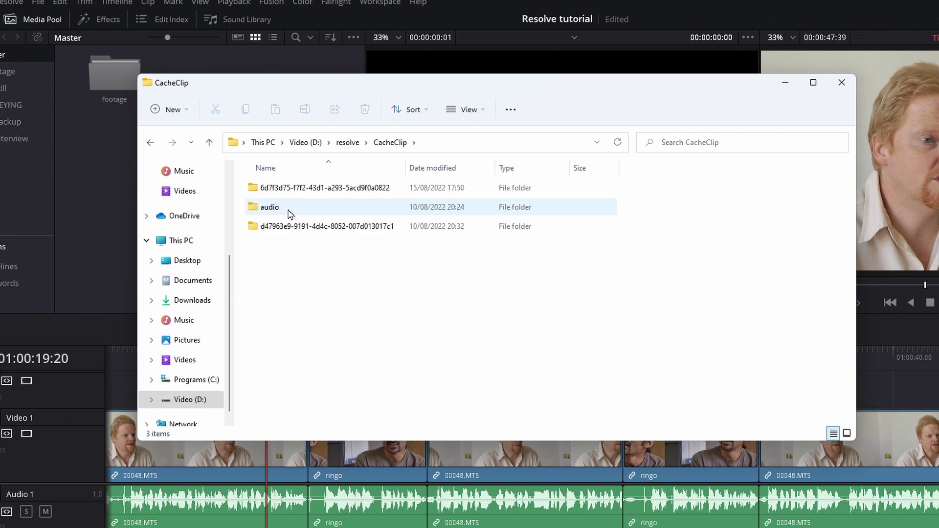
click(272, 209)
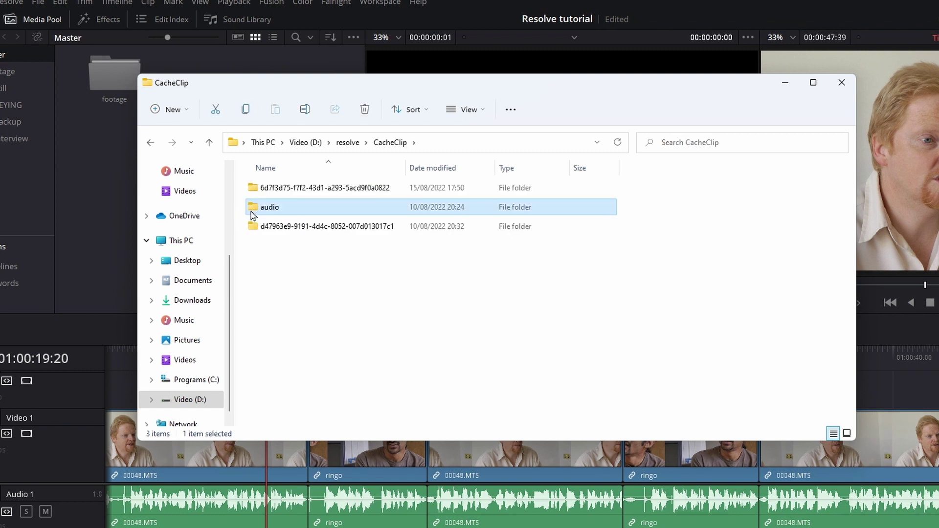
double_click(288, 211)
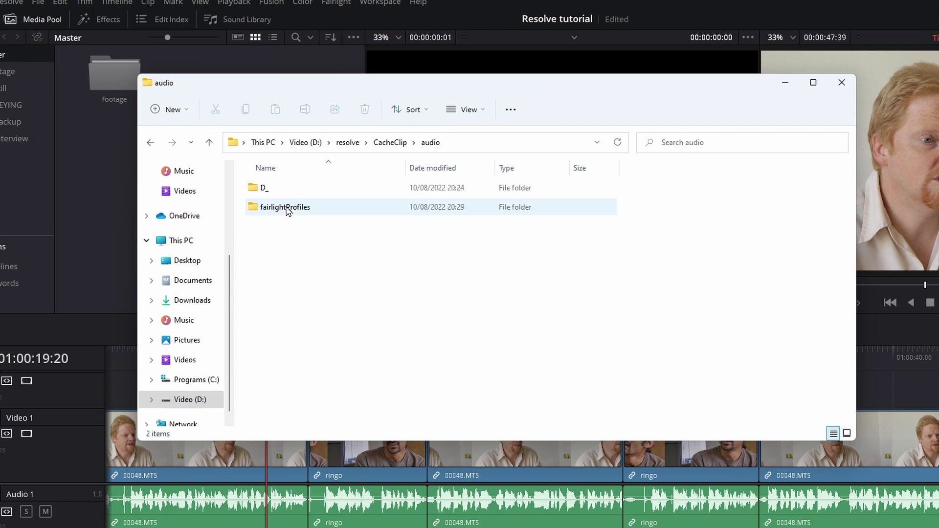
double_click(272, 193)
double_click(285, 192)
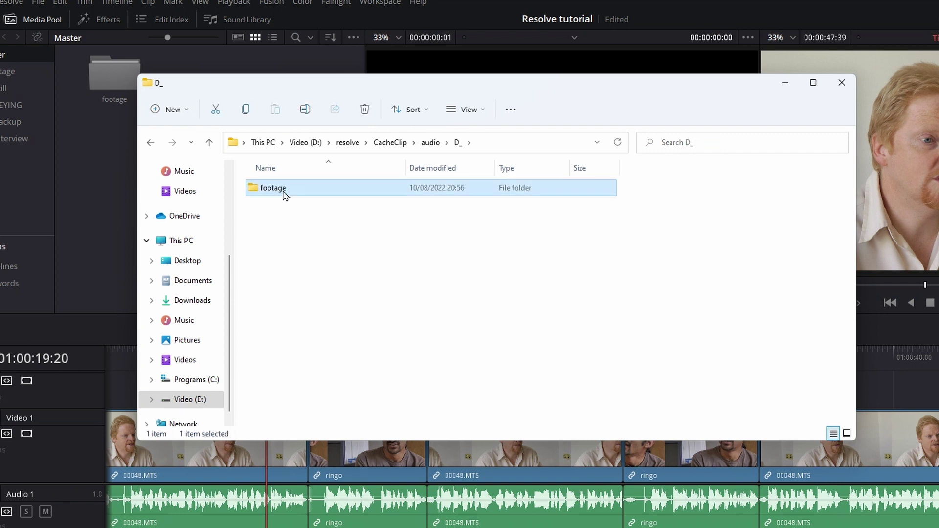
double_click(297, 206)
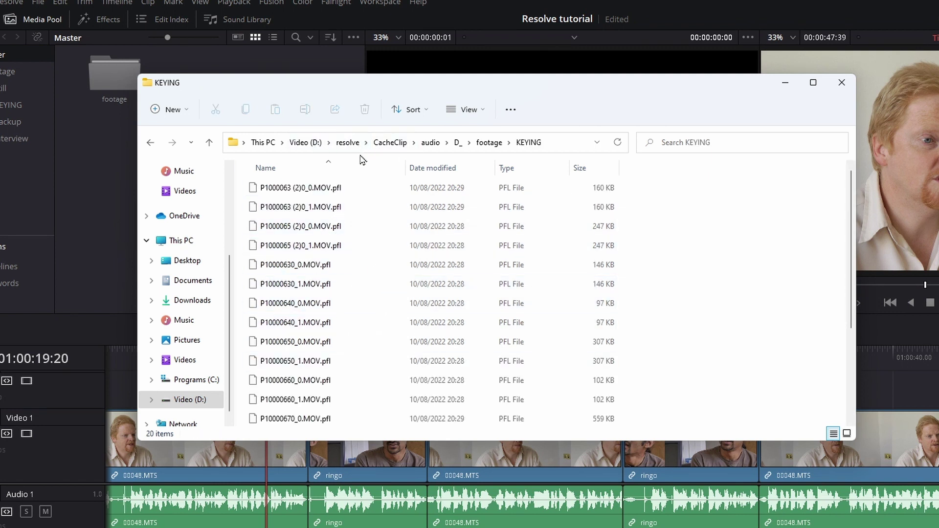
Go back to drive D: and locate the CacheClip folder inside the resolve folder
click(307, 145)
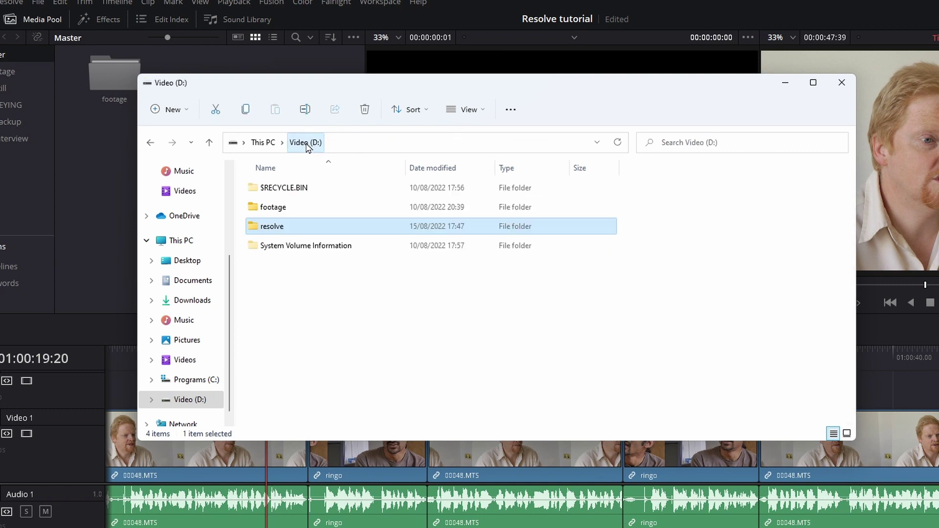
double_click(286, 228)
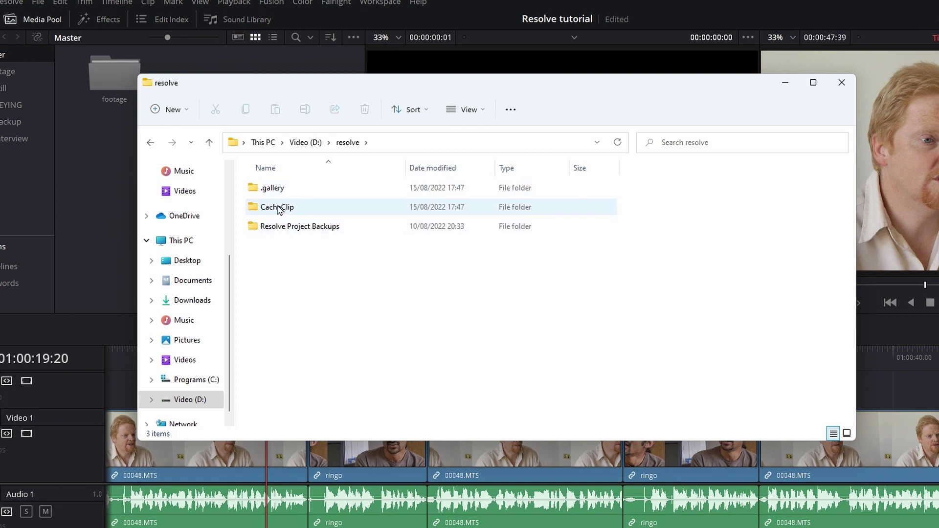
click(288, 210)
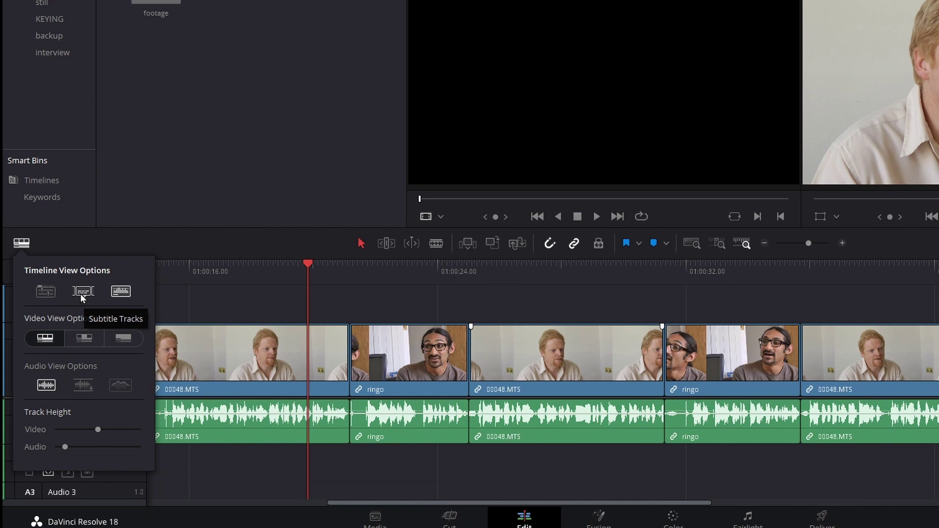
Enable stacked timelines in the Timeline View Options and close the options
click(40, 292)
click(193, 286)
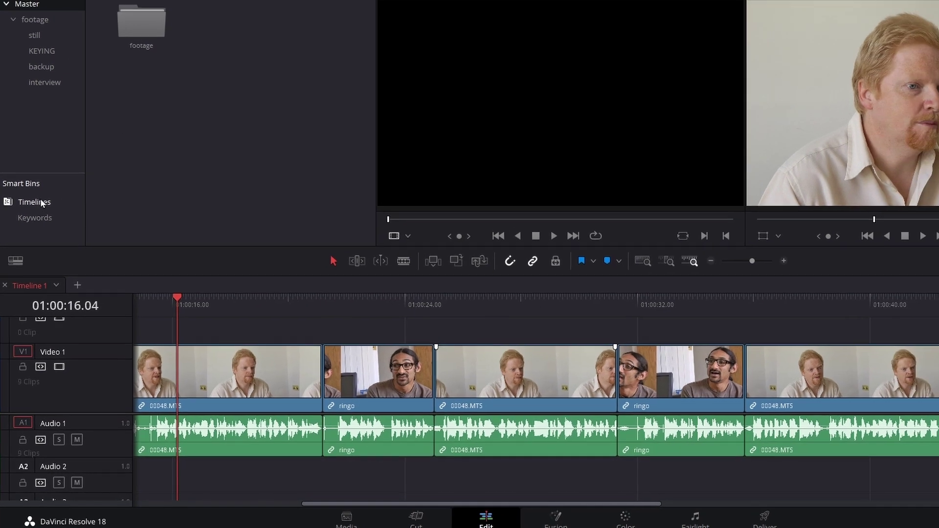
Duplicate Timeline 1 from the Timelines smart bin
click(41, 180)
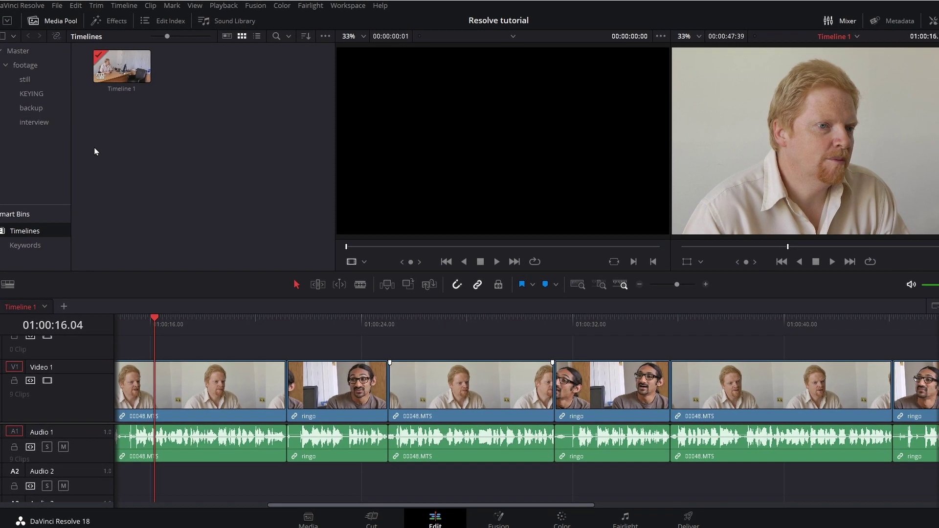
right_click(120, 77)
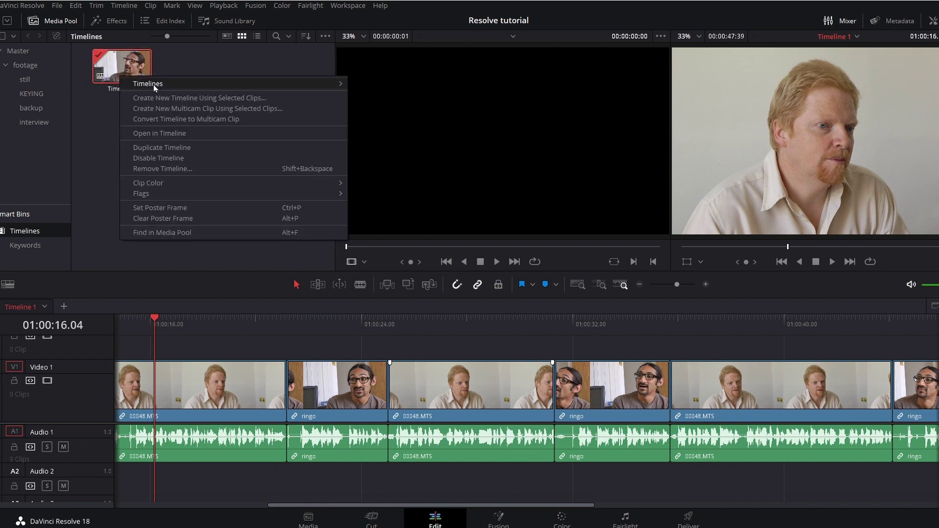
click(177, 148)
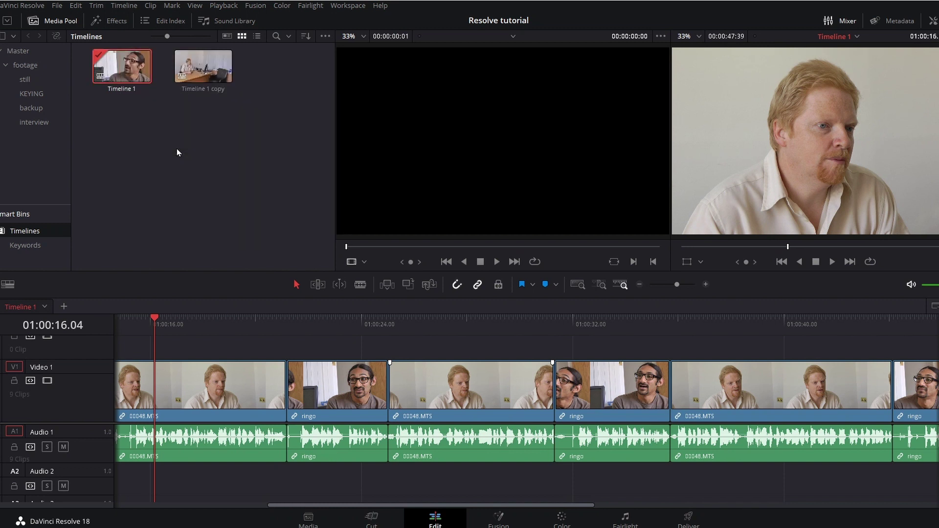
Open Timeline 1 copy alongside Timeline 1 and place its playhead at 01:00:17.20
double_click(202, 79)
drag(233, 326, 224, 324)
click(198, 322)
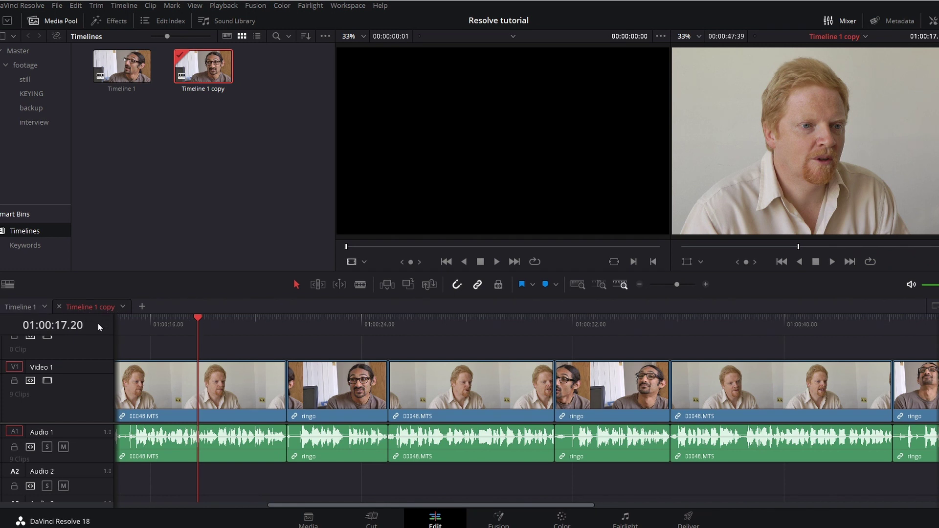
Move the Timeline 1 copy playhead to 01:00:15:21 and switch back and forth between the two open timelines
click(8, 284)
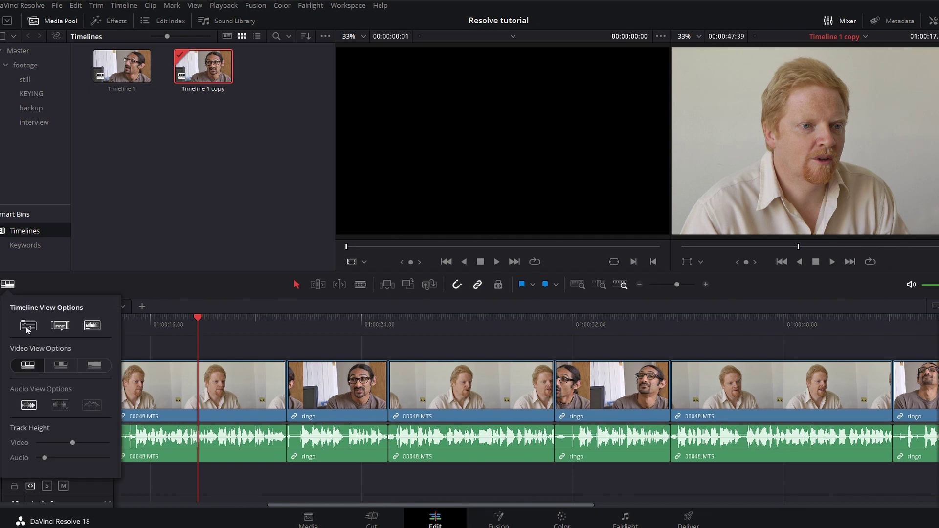
click(147, 324)
click(35, 308)
click(75, 308)
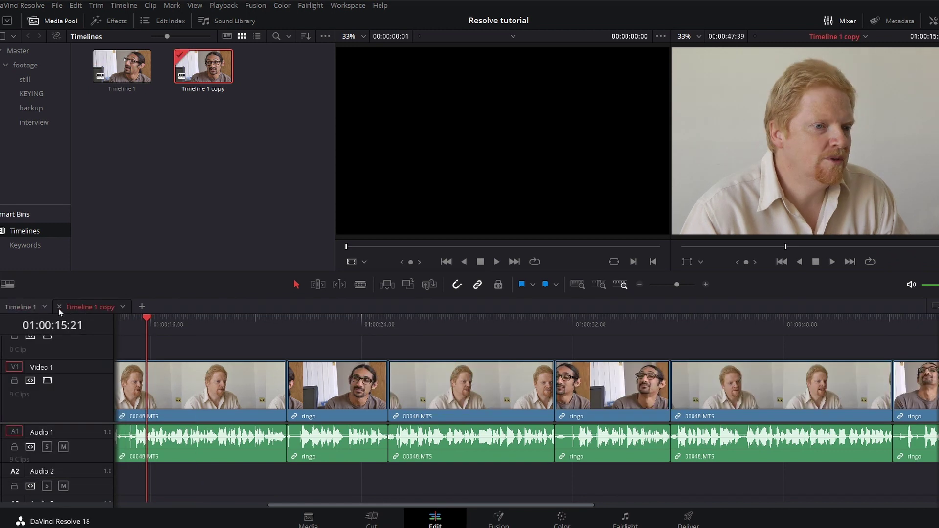
click(20, 307)
click(79, 307)
Close Timeline 1 copy and reopen it as a stacked timeline beside Timeline 1
click(123, 308)
click(59, 308)
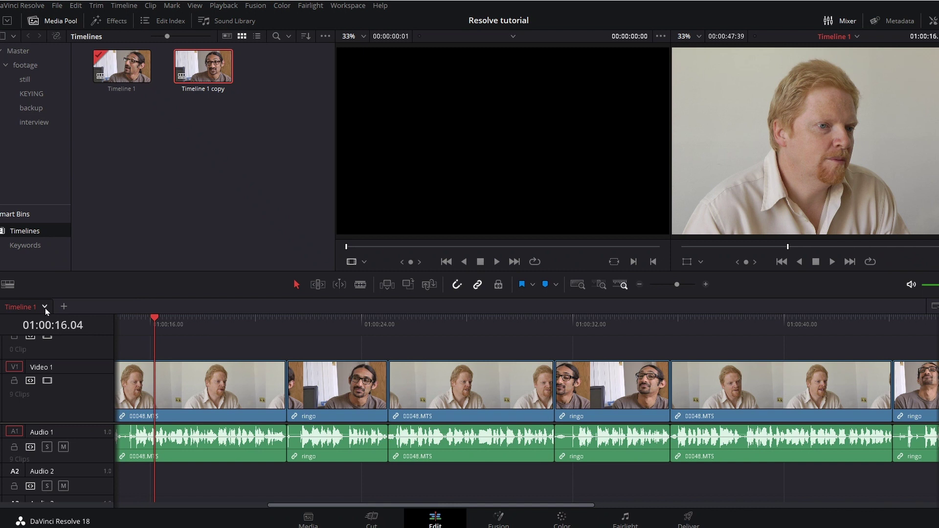
click(46, 306)
click(103, 310)
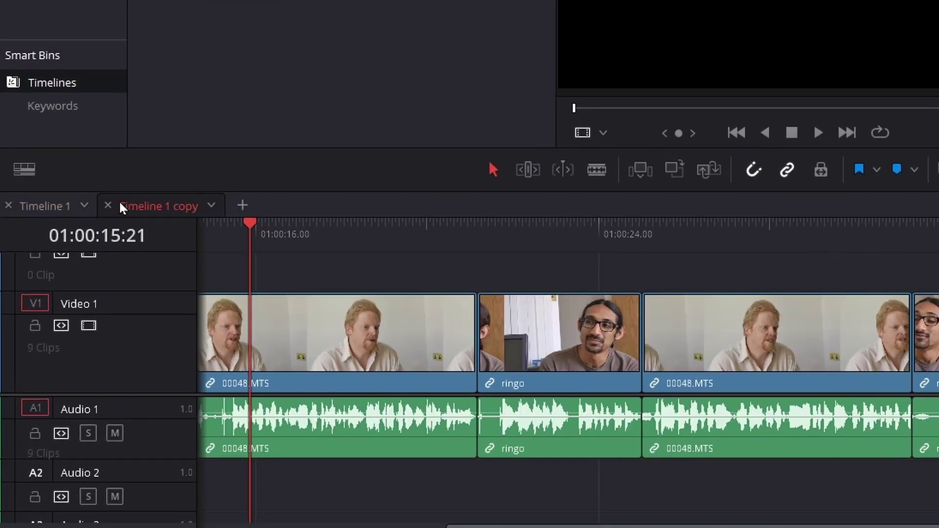
Review the available timeline commands for Timeline 1 copy, then switch to Timeline 1 and back to the copy
right_click(148, 207)
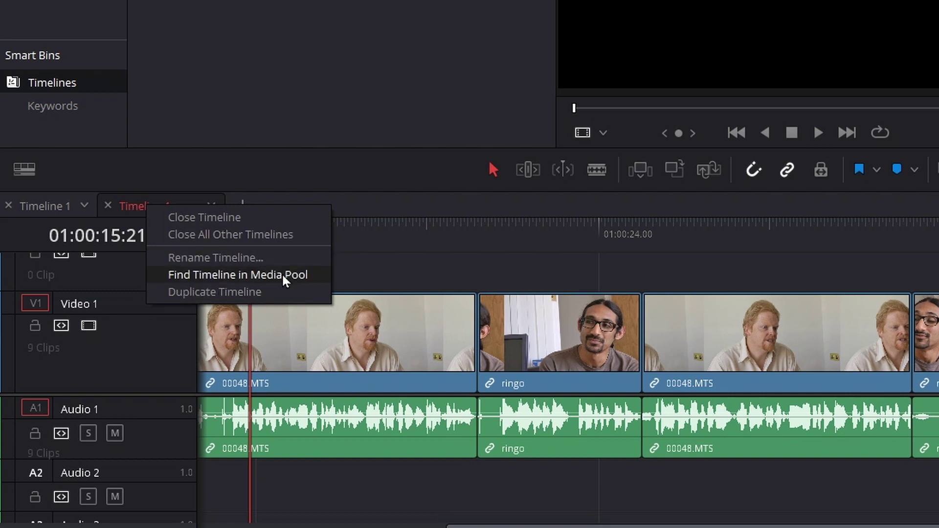
click(49, 204)
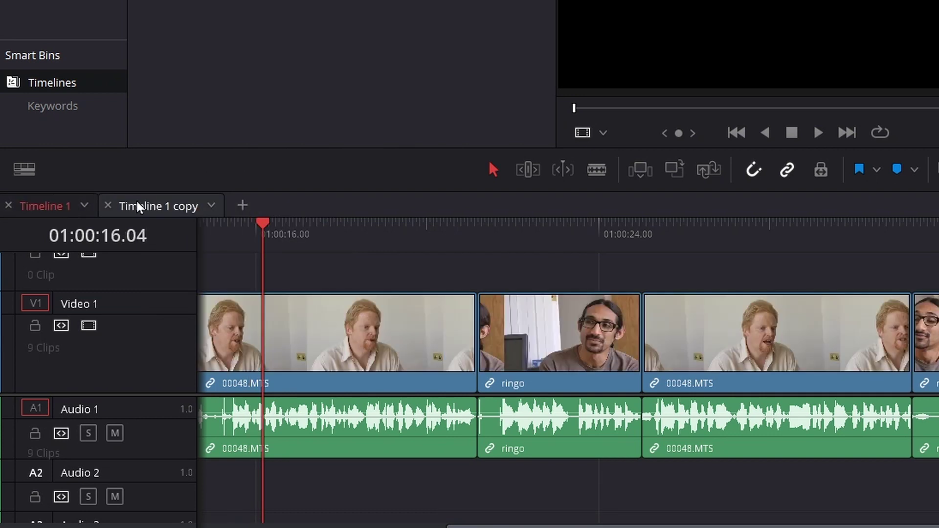
click(156, 202)
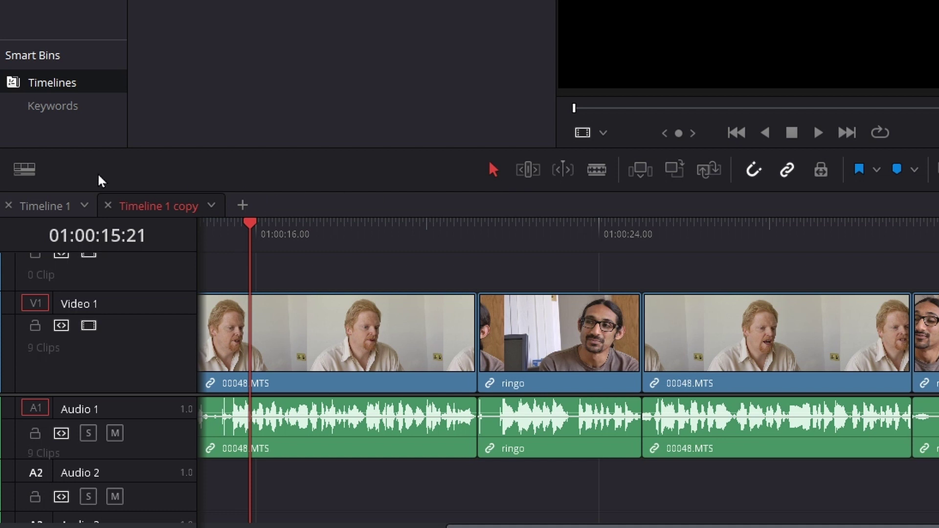
Disable stacked timelines in the Timeline View Options and move the playhead to 01:00:18.21
click(22, 170)
click(52, 236)
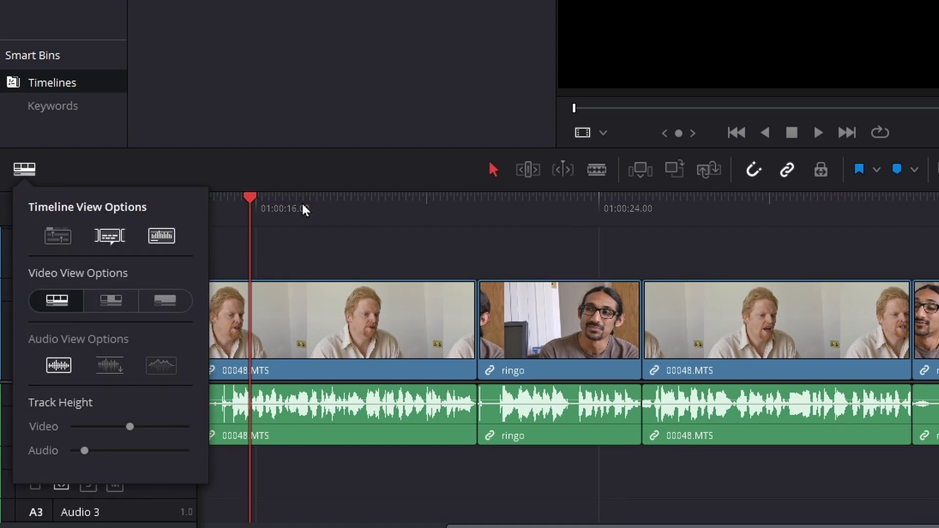
drag(302, 206, 378, 217)
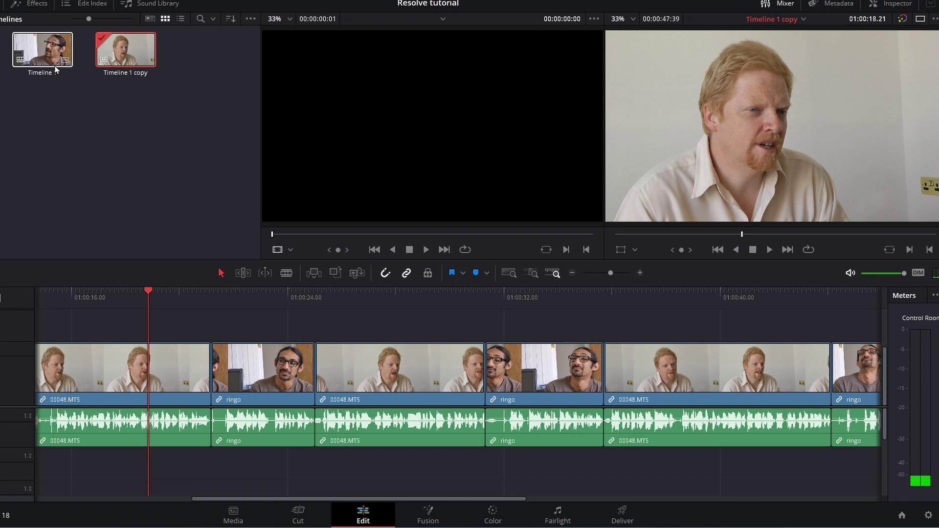
Open Timeline 1 and then Timeline 1 copy from the Media Pool, and check the timeline viewer's list of timelines
double_click(55, 70)
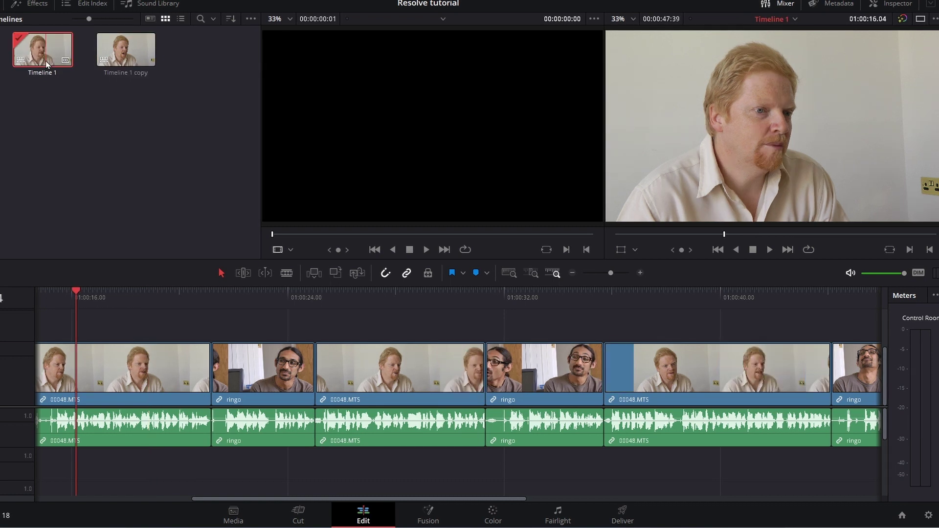
double_click(124, 60)
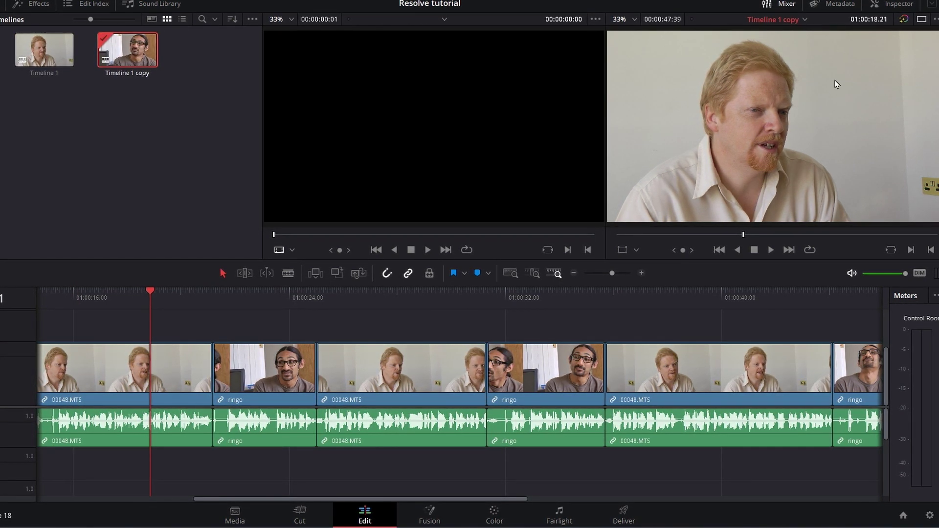
click(806, 19)
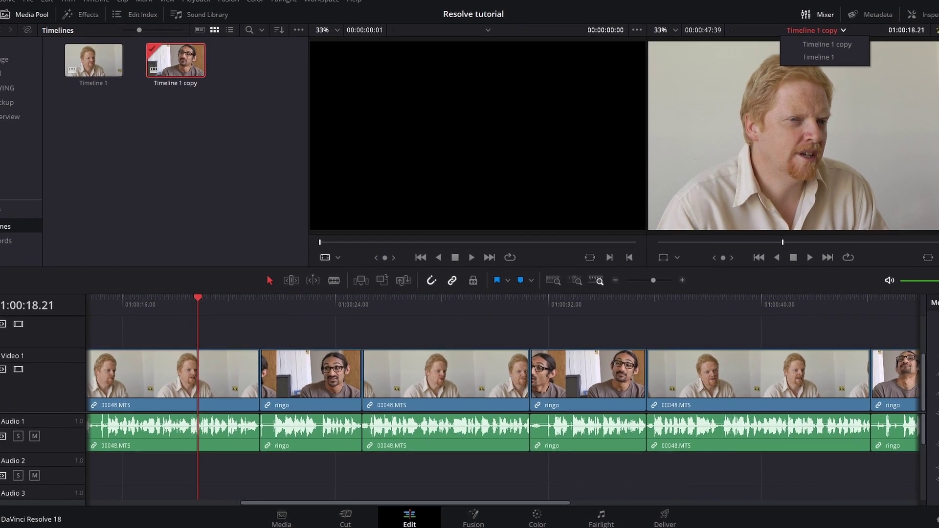
click(536, 401)
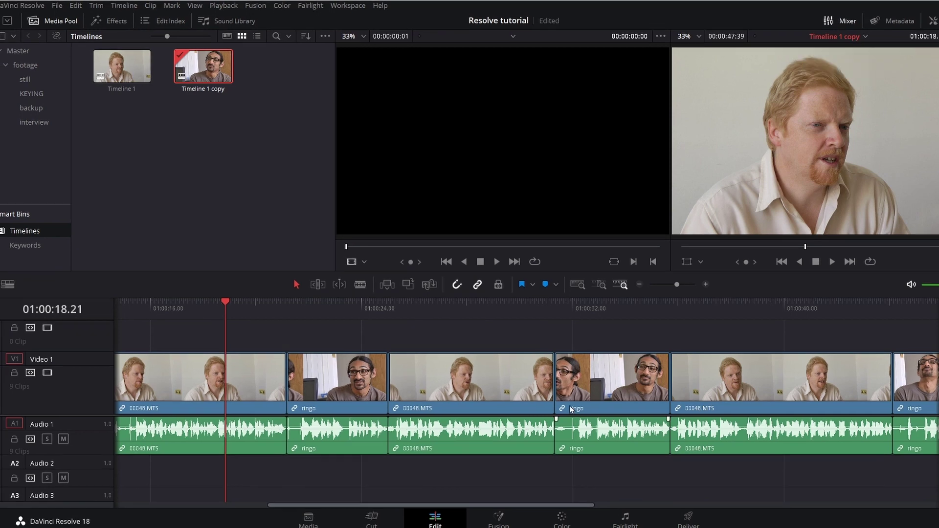
Examine the timeline sort order choices in the user UI Settings, cancel without saving, and recheck the viewer's timeline list
click(9, 8)
click(22, 58)
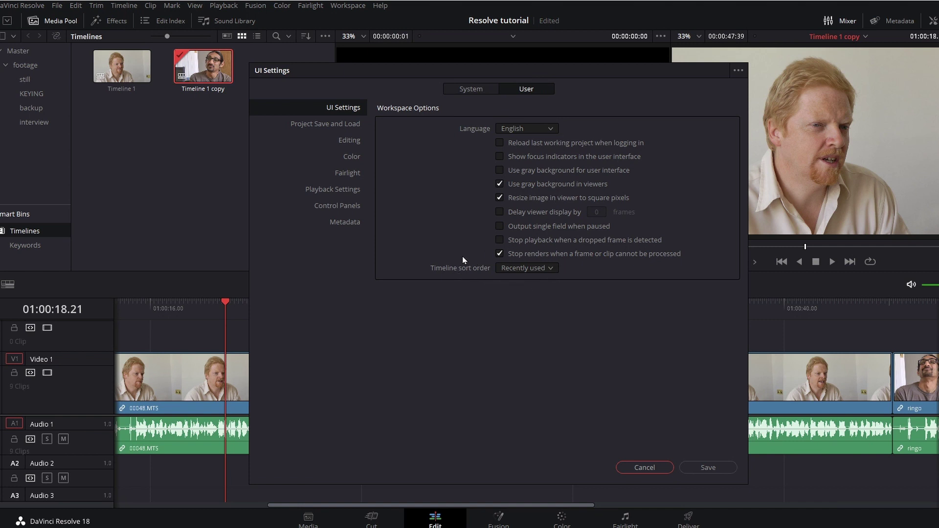
click(552, 268)
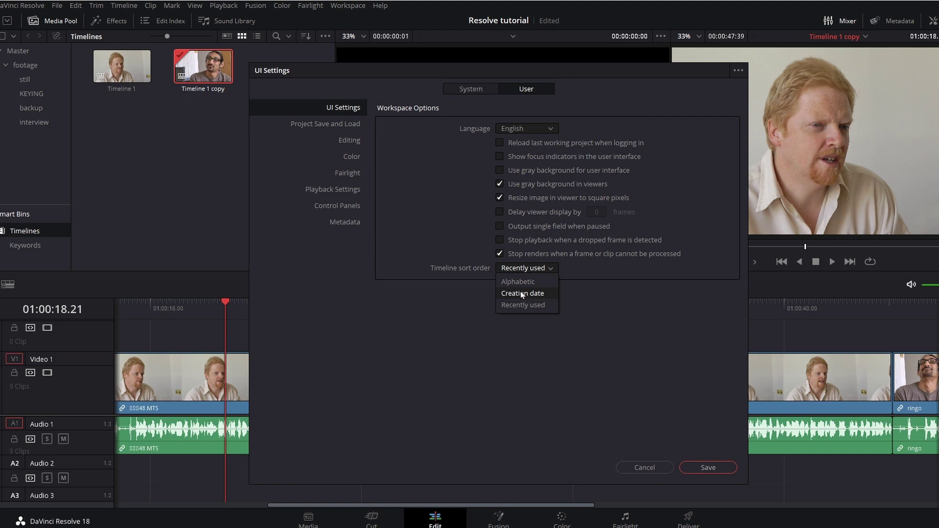
click(547, 304)
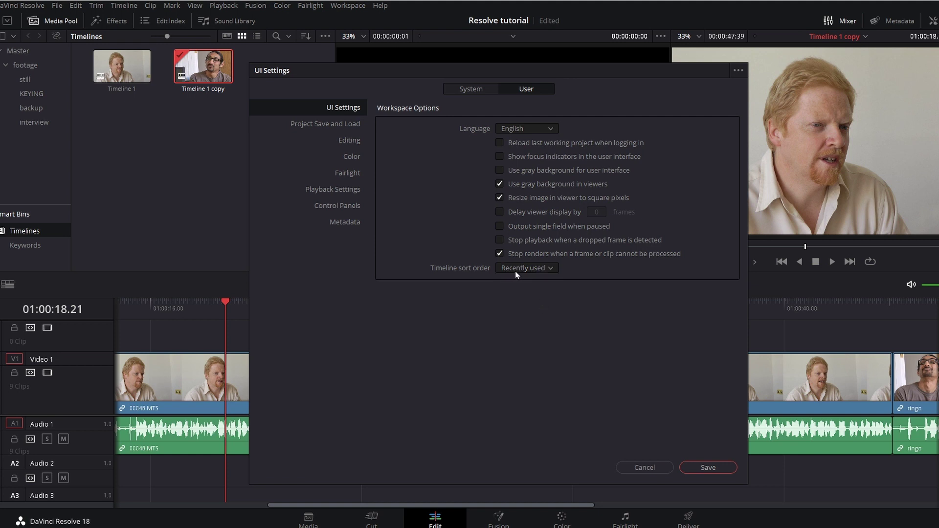
click(640, 467)
click(836, 39)
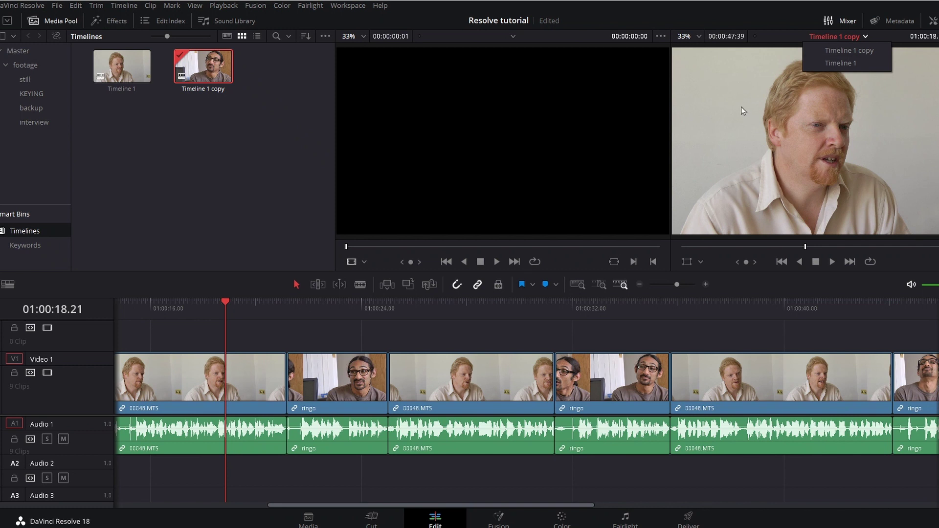
Look at the Timeline View Options, close them and place the playhead at 01:00:18.14
mouse_move(225, 309)
mouse_down()
mouse_move(315, 318)
mouse_move(219, 326)
mouse_up()
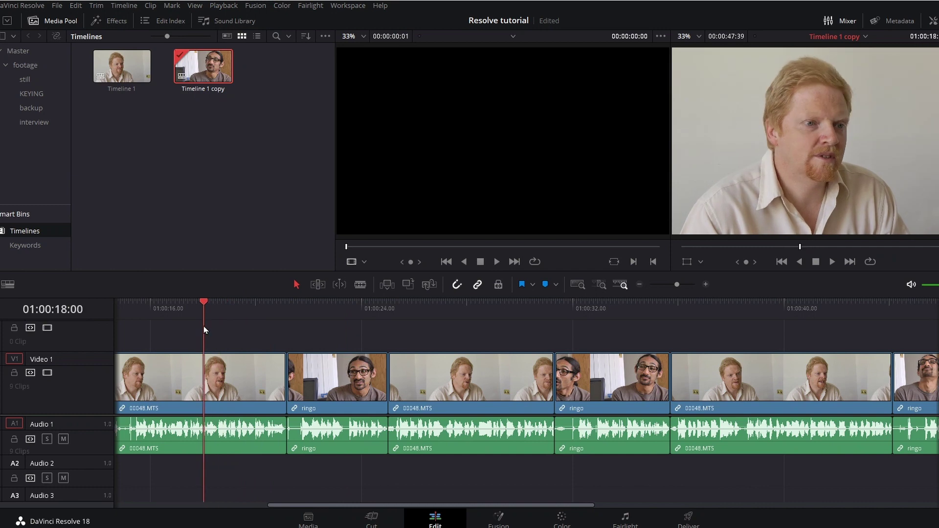
click(7, 284)
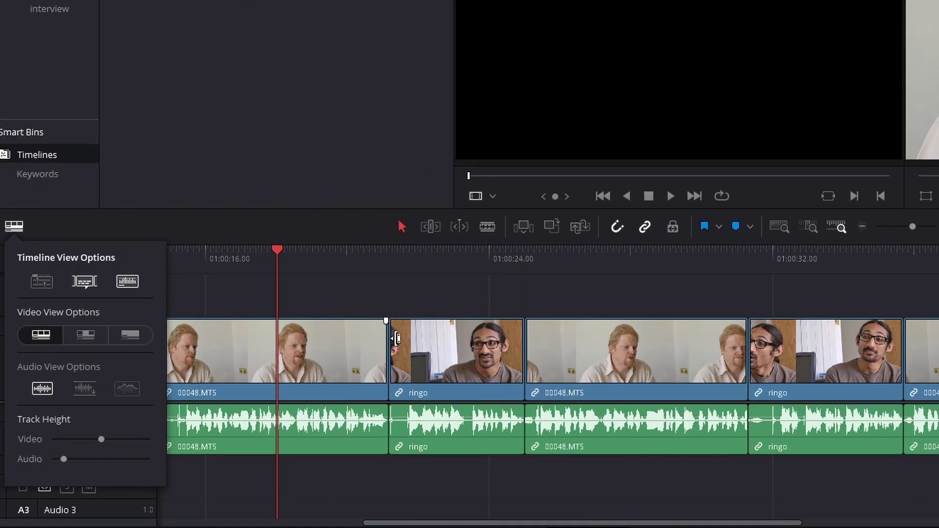
click(295, 259)
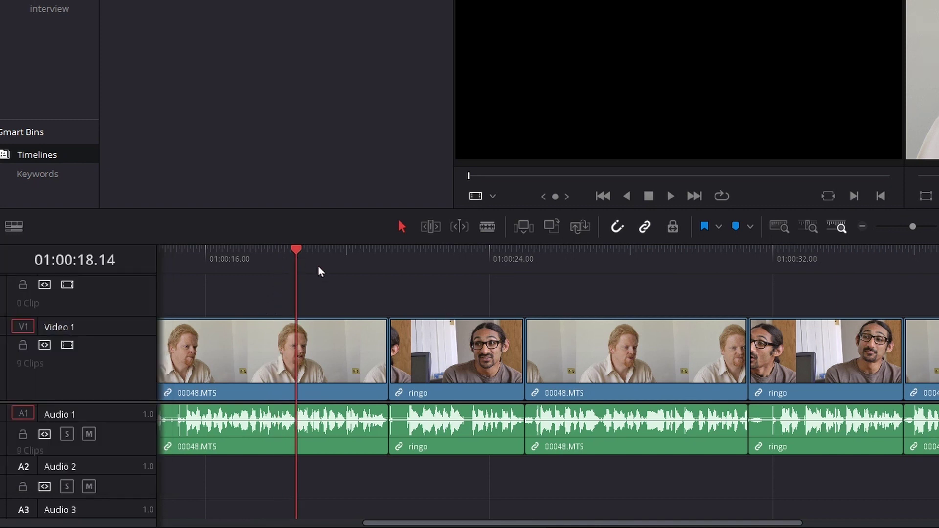
Examine the playhead's finest movement steps on the magnified timeline, finishing at 01:00:18:14
click(938, 226)
key(ctrl+equal)
key(ctrl+equal)
key(ctrl+equal)
key(ctrl+equal)
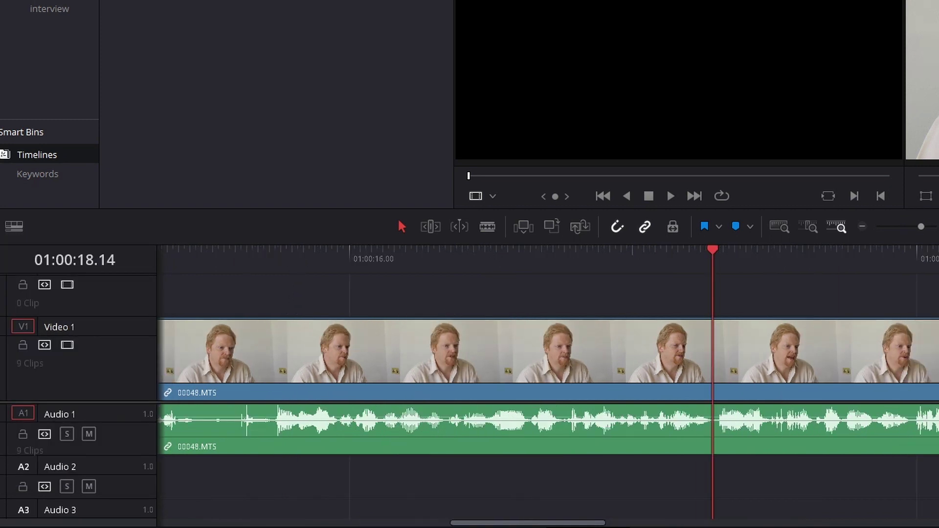
key(ctrl+equal)
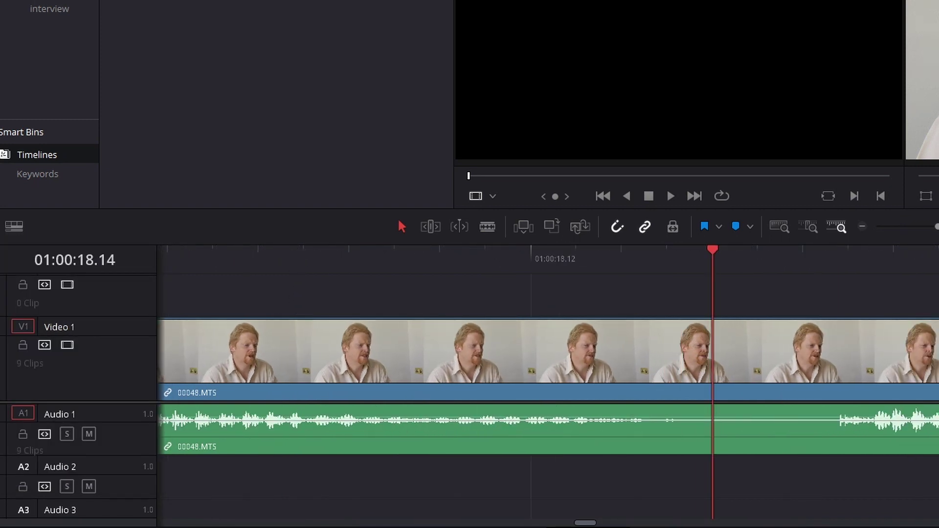
key(Right)
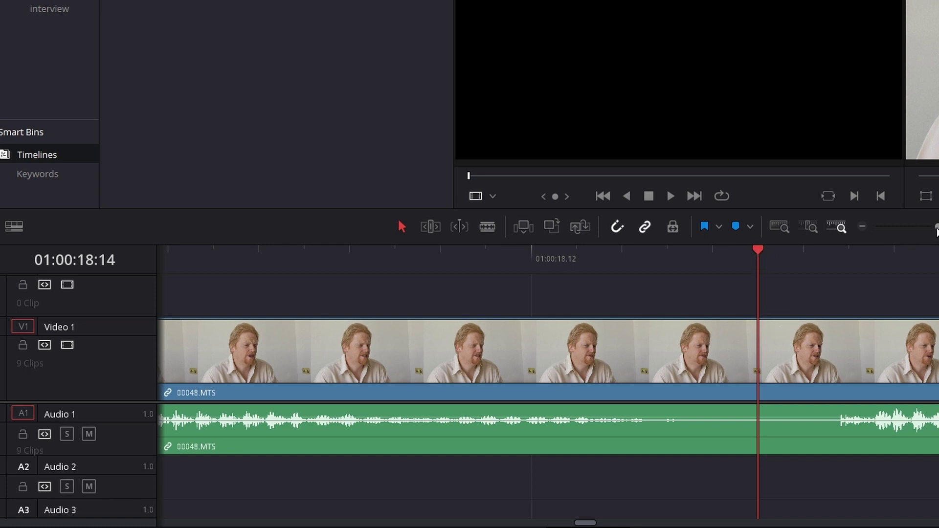
drag(761, 253, 813, 254)
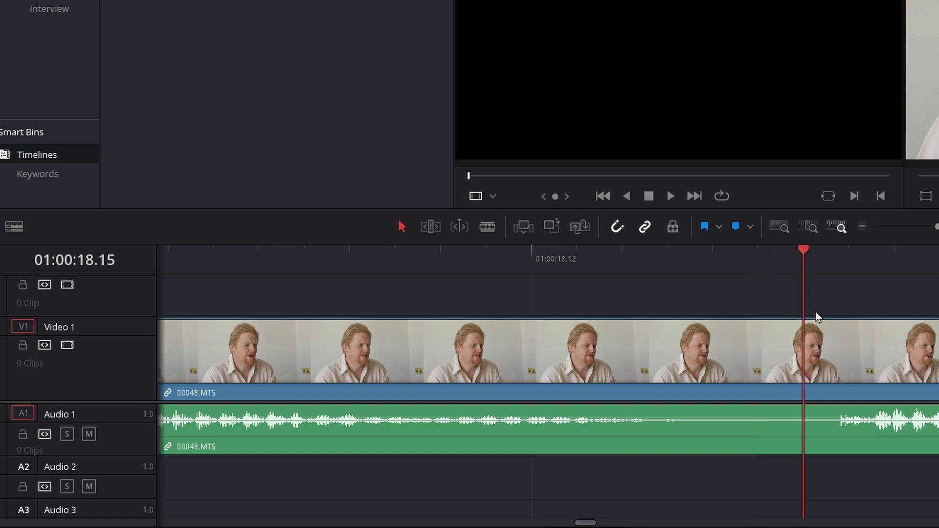
key(Left)
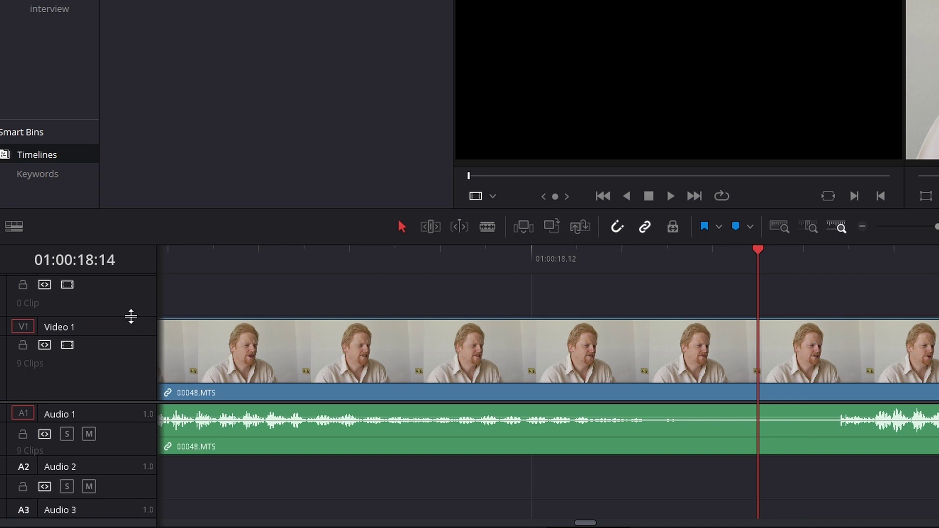
Make the Video 1 track slightly taller to enlarge its clip thumbnails
drag(108, 317, 96, 292)
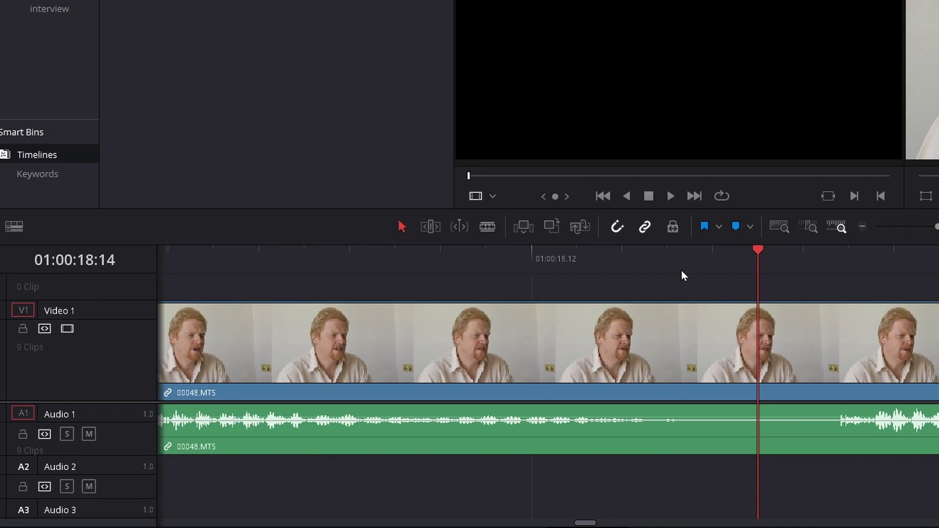
click(862, 226)
click(862, 226)
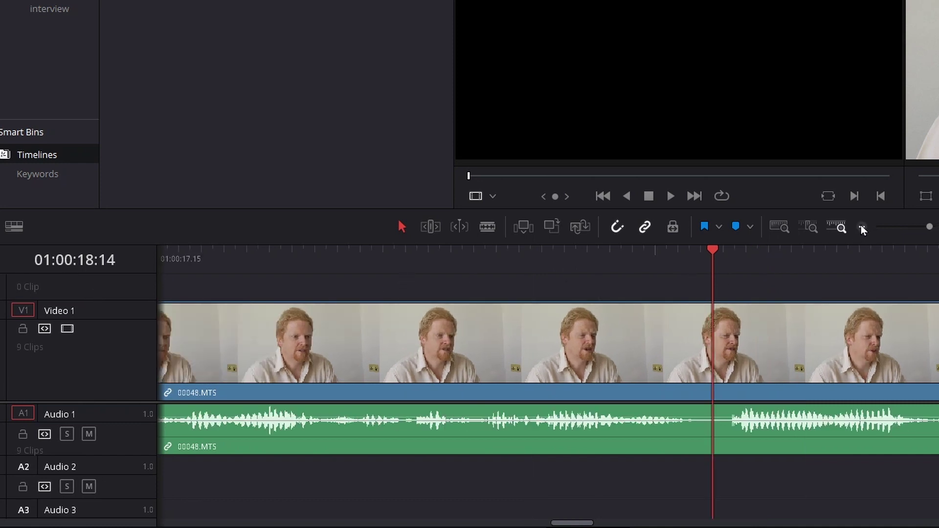
click(862, 226)
click(862, 227)
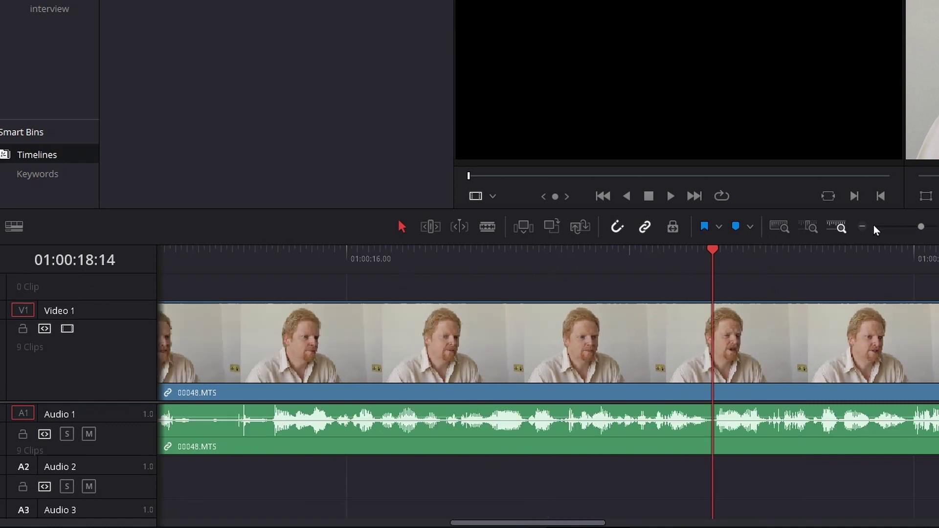
Move the playhead to 01:00:18.12 and set the video view to show thumbnails only at each clip's start and end
drag(712, 254, 697, 254)
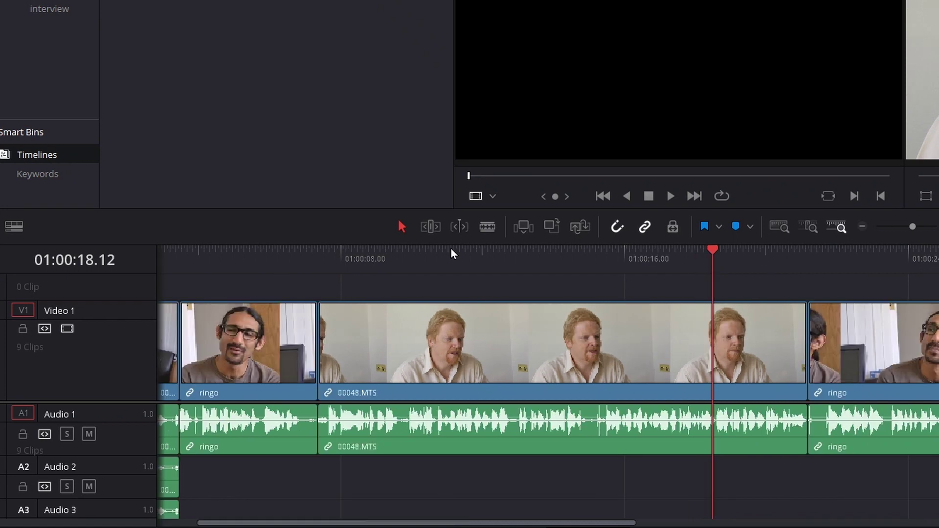
click(14, 227)
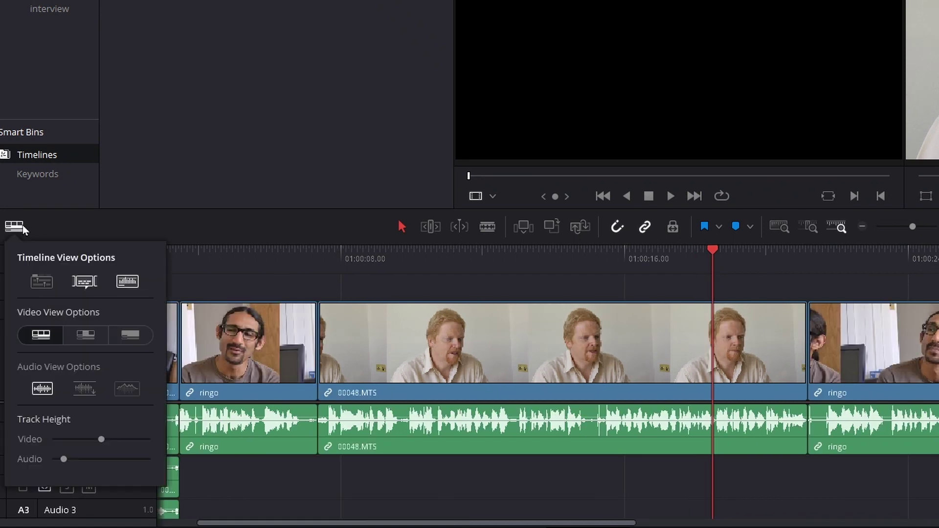
click(87, 336)
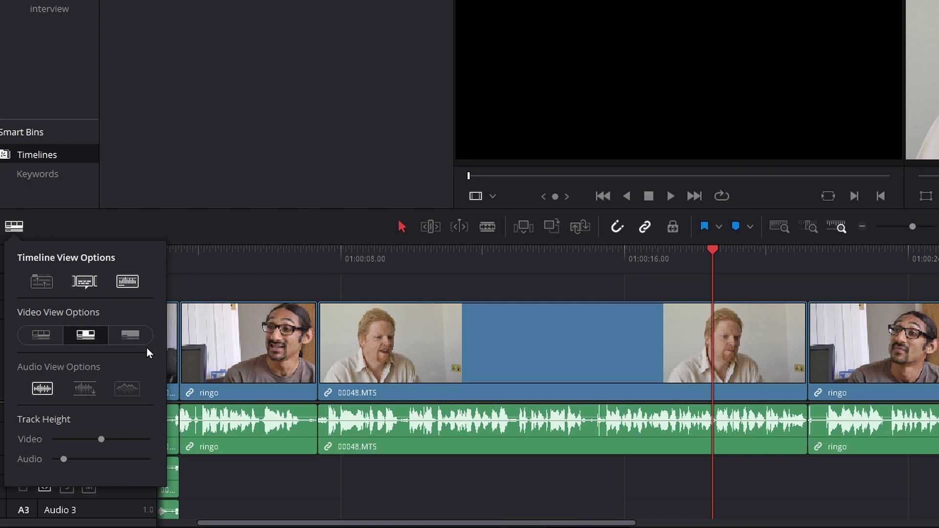
Try the plain clip view without thumbnails, and set the video view to continuous filmstrip thumbnails
click(129, 335)
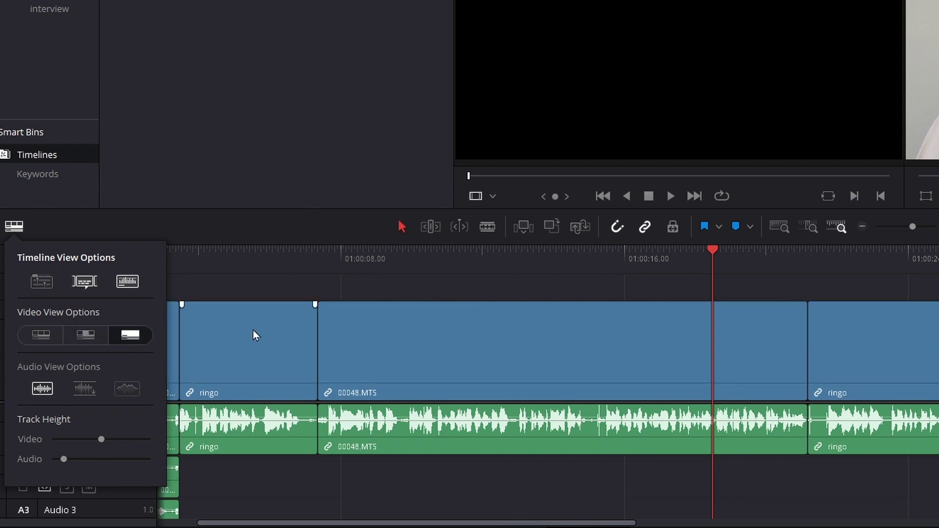
click(45, 333)
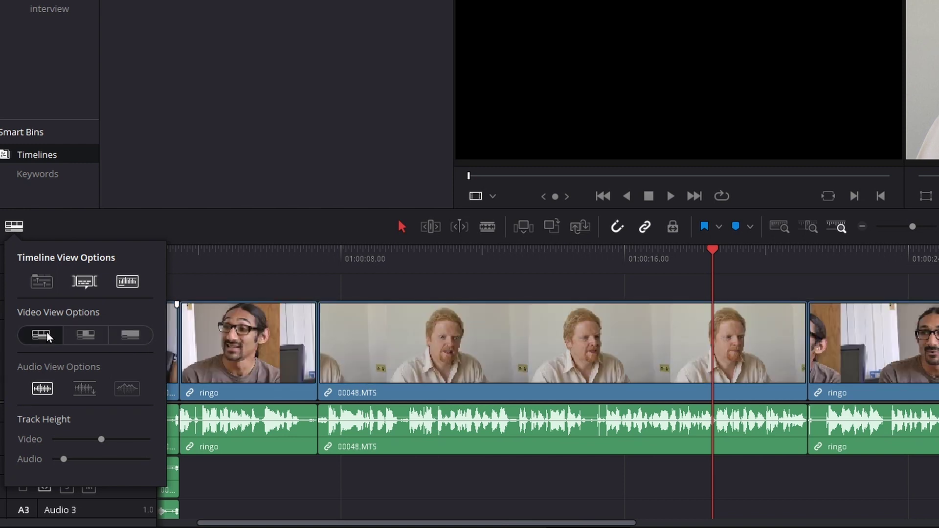
Switch the audio waveforms to the rectified, baseline-up display and back to the centred display
click(39, 392)
click(37, 386)
click(37, 386)
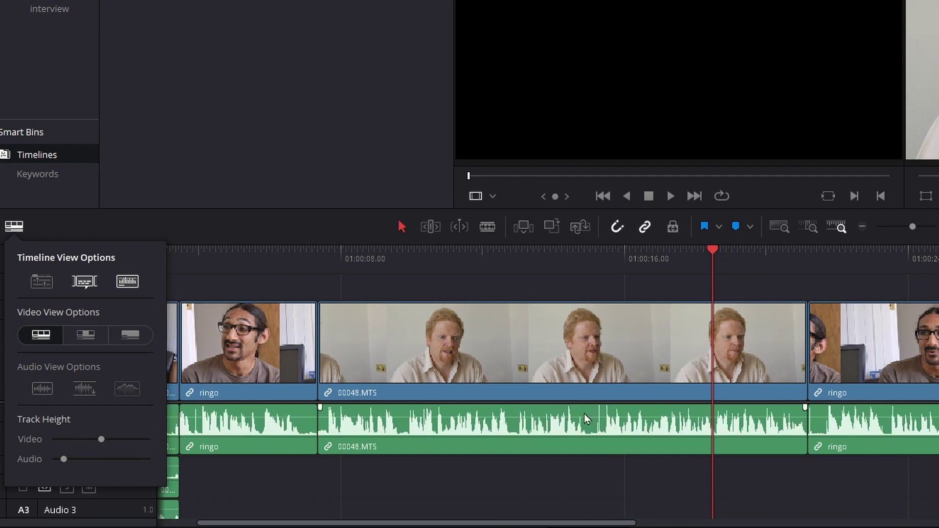
click(516, 437)
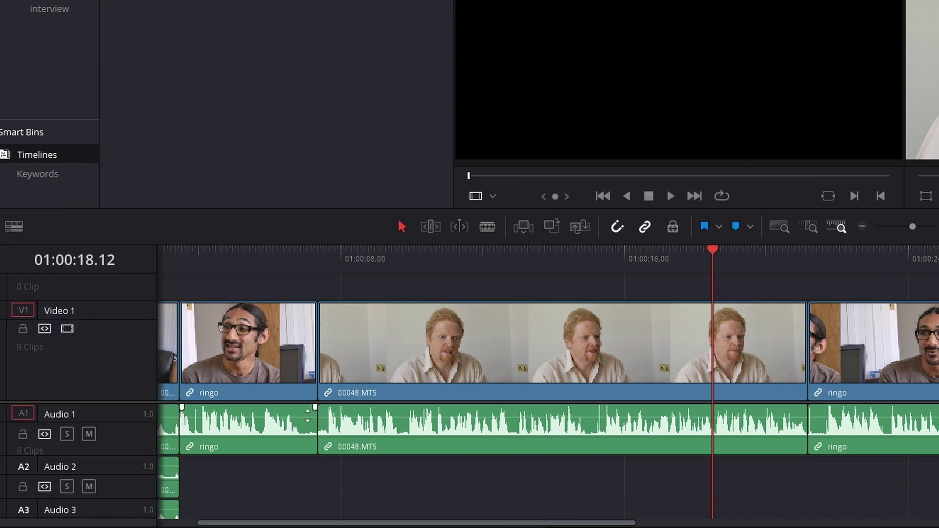
click(14, 226)
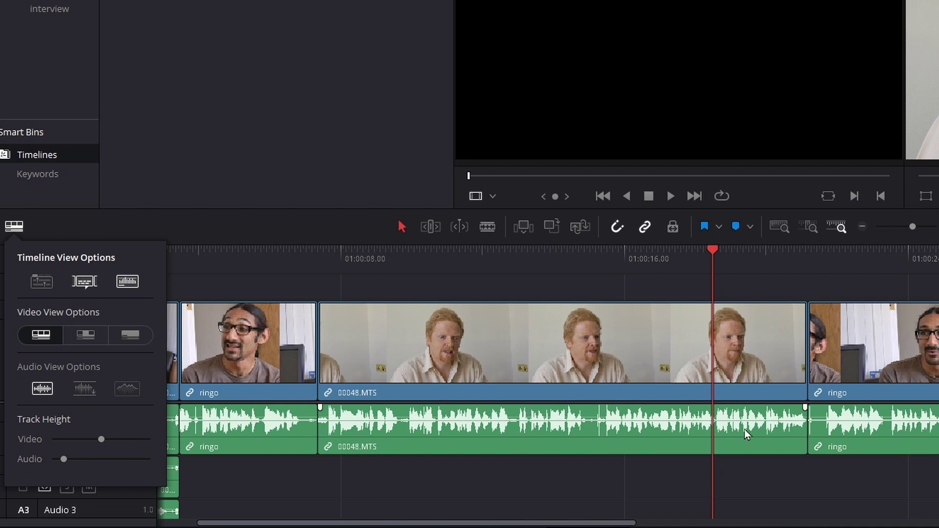
Toggle the full-height audio waveform display on and off, and try the waveform border option
click(88, 388)
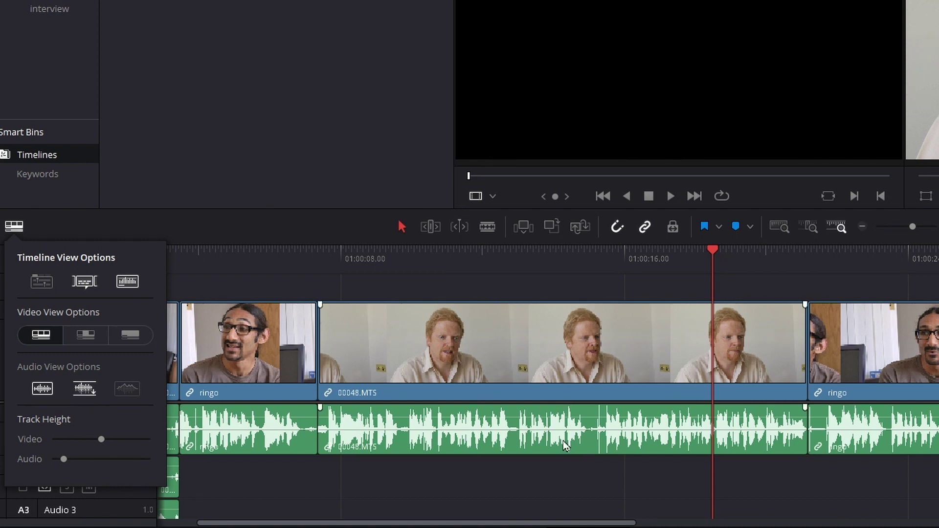
click(92, 387)
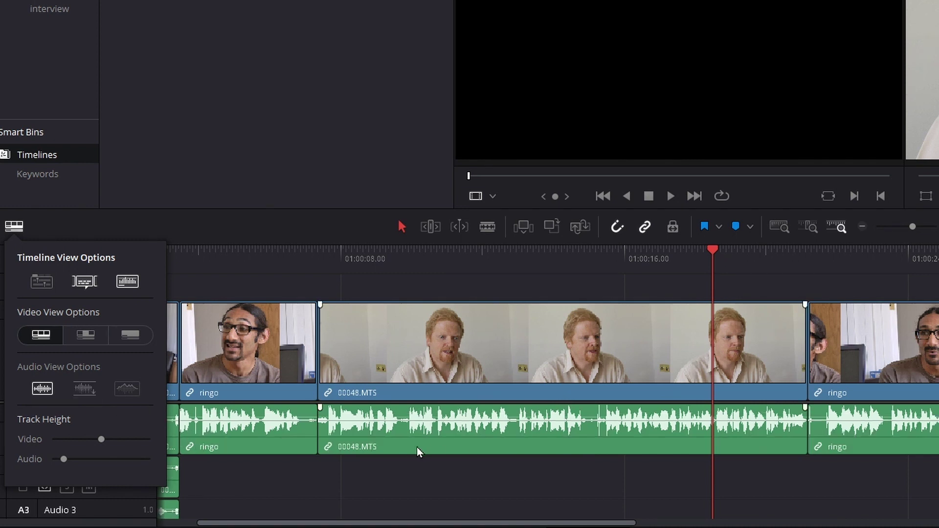
click(125, 386)
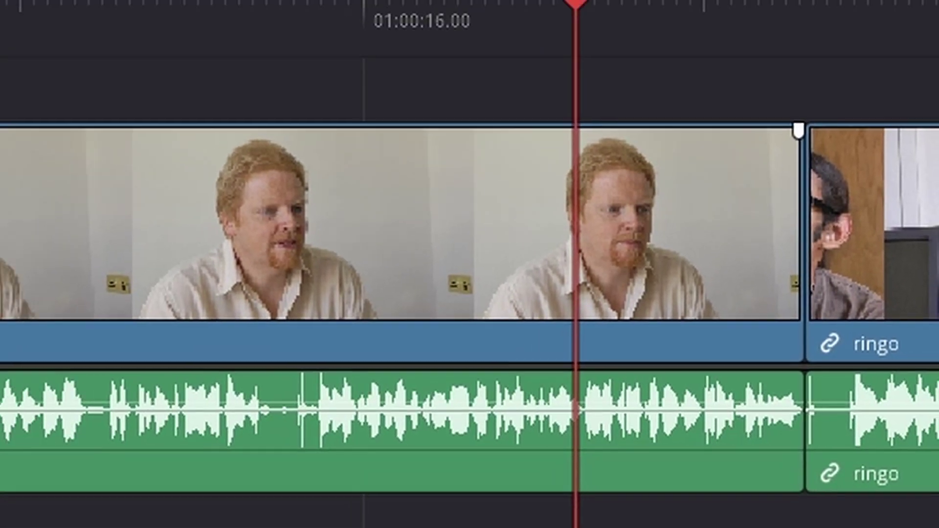
Fine-tune the video and audio track heights in the Timeline View Options, making the video tracks slightly taller, and close the options
click(22, 206)
mouse_move(104, 419)
mouse_down()
mouse_move(82, 417)
mouse_move(122, 413)
mouse_move(74, 417)
mouse_move(94, 419)
mouse_move(92, 436)
mouse_move(131, 437)
mouse_move(63, 438)
mouse_move(82, 439)
mouse_move(90, 419)
mouse_move(103, 418)
mouse_up()
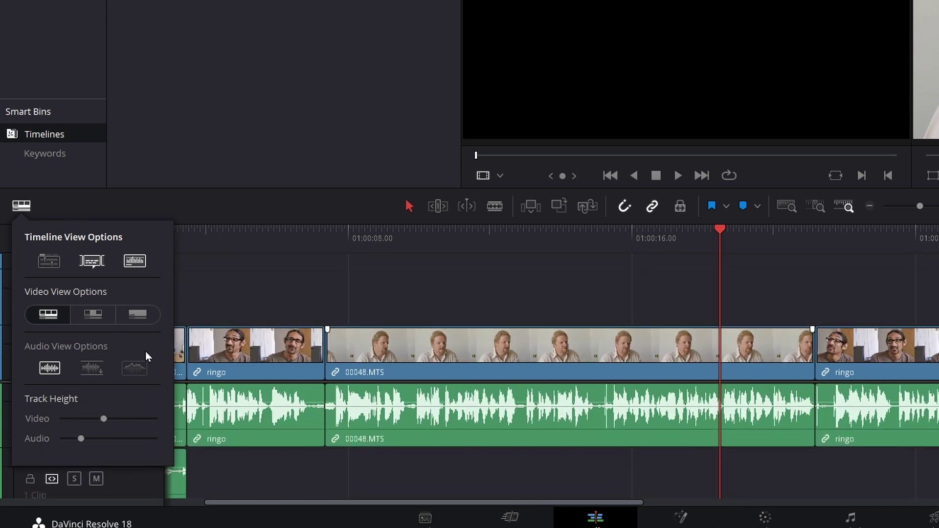
click(233, 290)
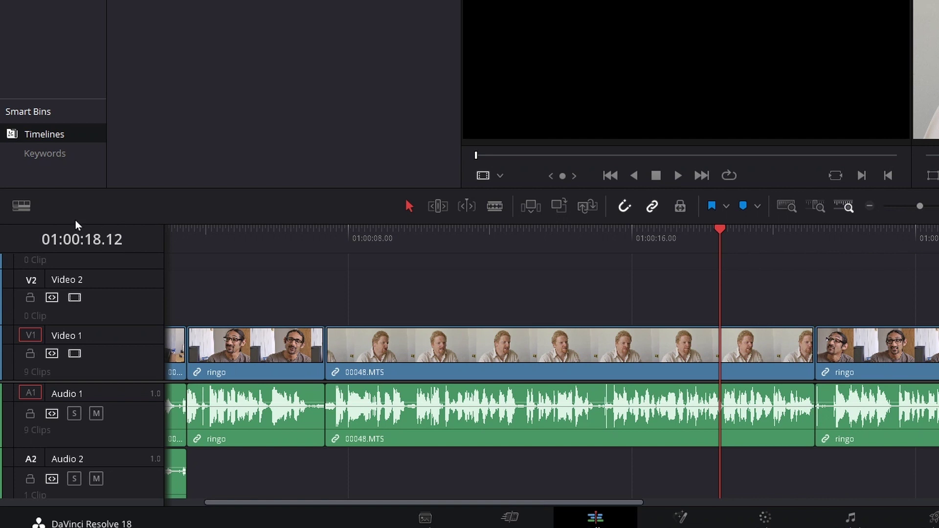
click(21, 206)
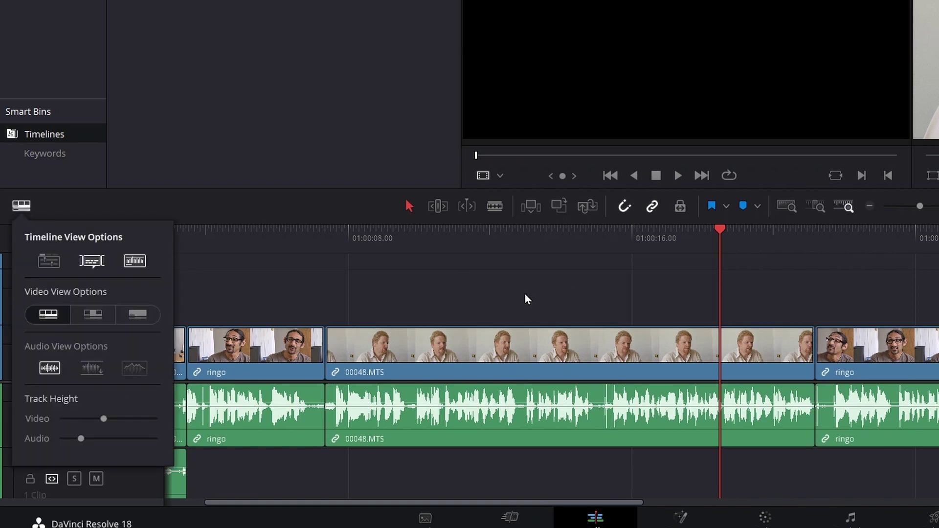
mouse_move(104, 419)
mouse_down()
mouse_move(31, 420)
mouse_move(105, 419)
mouse_up()
mouse_move(80, 439)
mouse_down()
mouse_move(58, 439)
mouse_move(82, 440)
mouse_up()
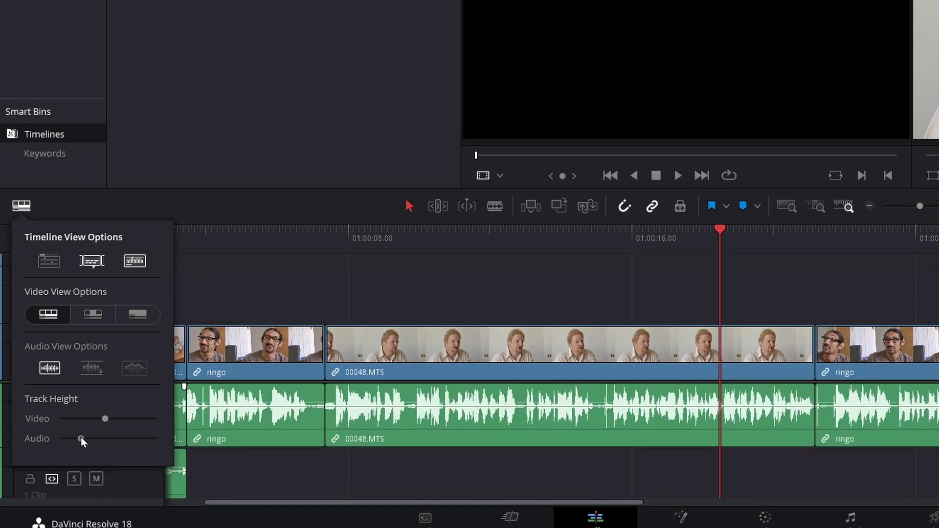
click(227, 310)
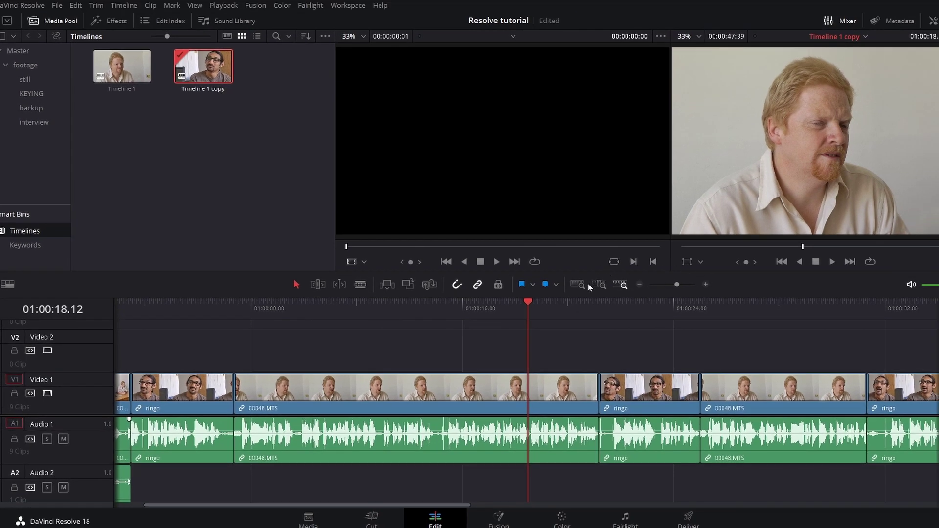
Zoom in on the timeline and compare it in Full Extent Zoom, detail zoom and custom zoom
mouse_move(668, 285)
mouse_down()
mouse_move(693, 284)
mouse_move(668, 285)
mouse_move(683, 286)
mouse_up()
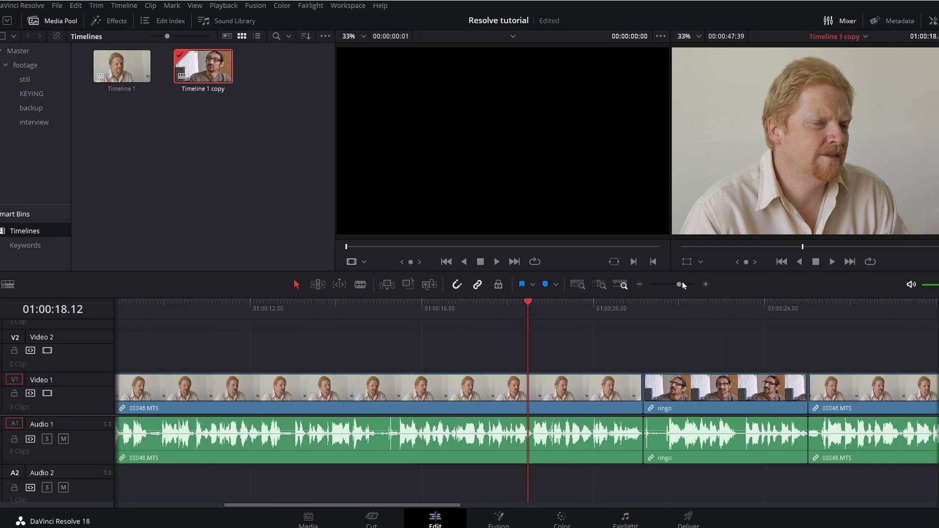
click(578, 285)
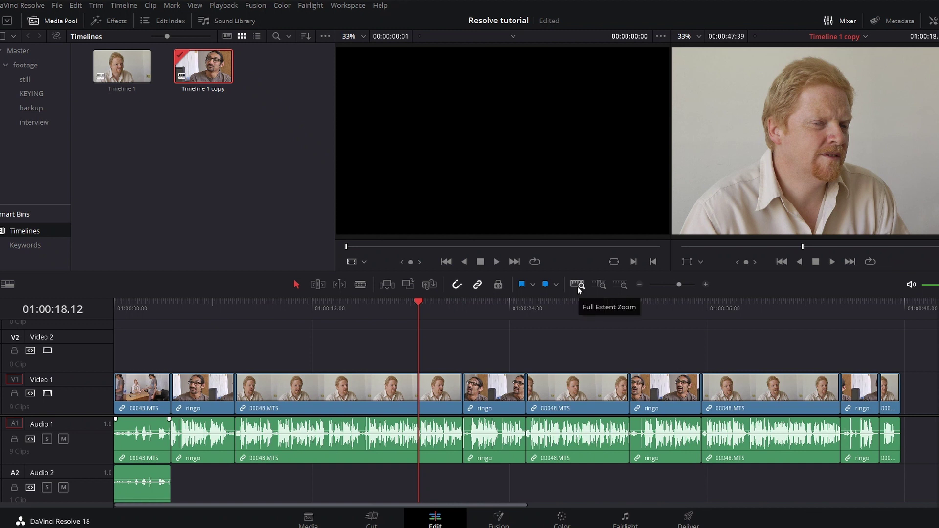
click(601, 285)
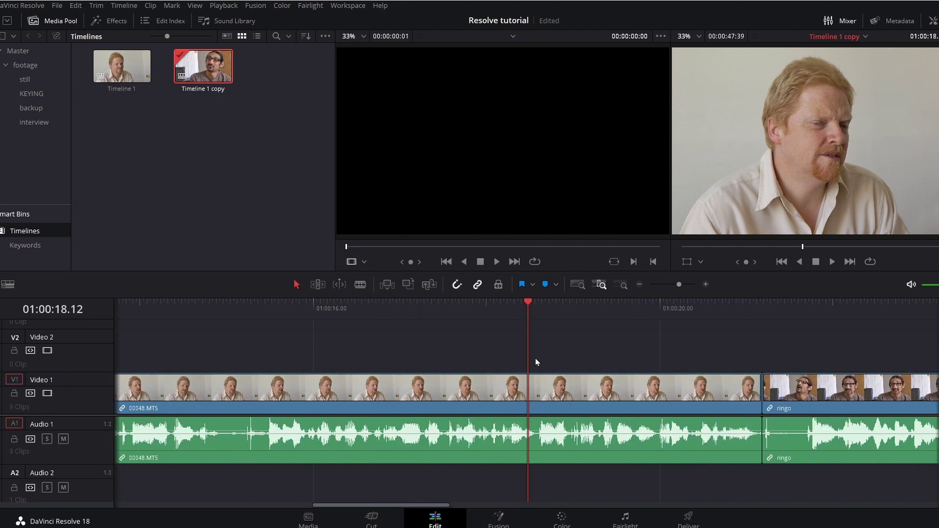
click(620, 284)
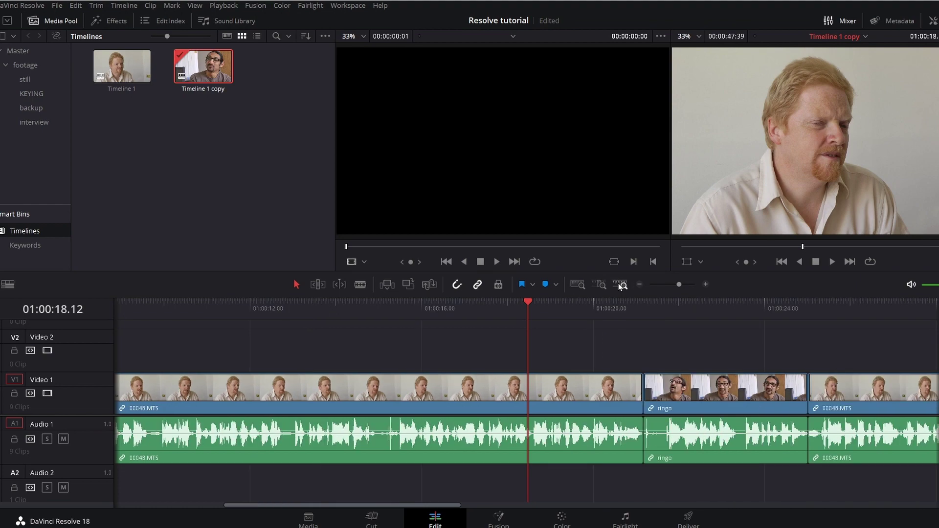
Compare a very close custom zoom with Full Extent Zoom, and return the custom zoom to a medium magnification
drag(678, 283, 697, 285)
click(578, 285)
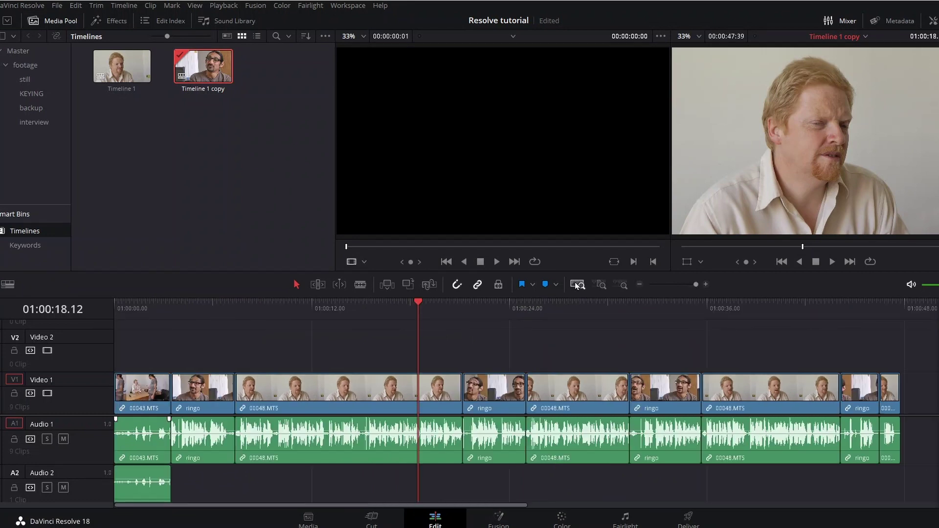
click(622, 285)
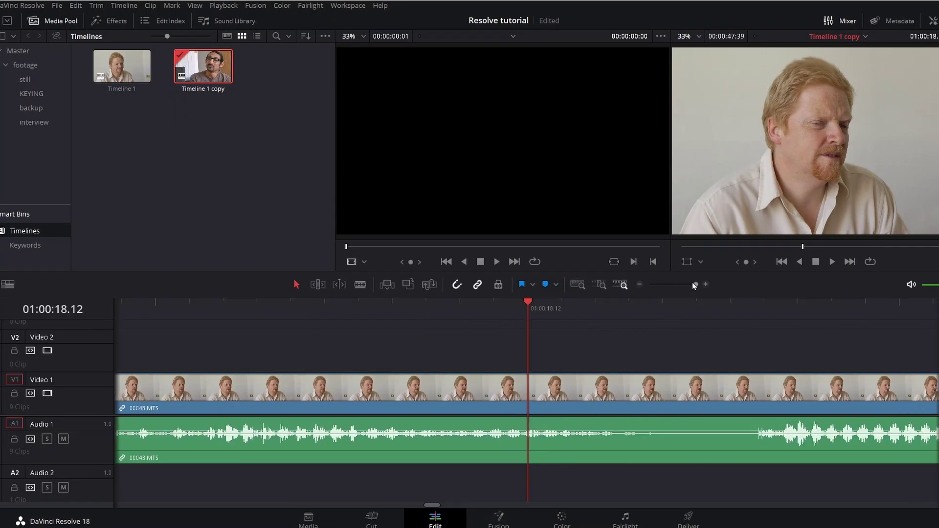
drag(694, 284, 679, 284)
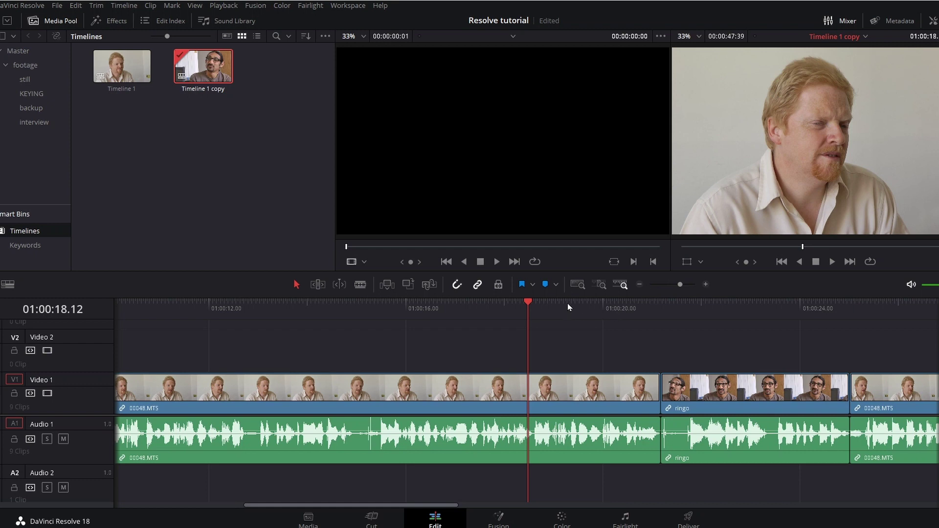
Look up the shortcuts for the Zoom to Fit, Zoom In and Zoom Out commands, and close the list
click(124, 6)
mouse_move(193, 9)
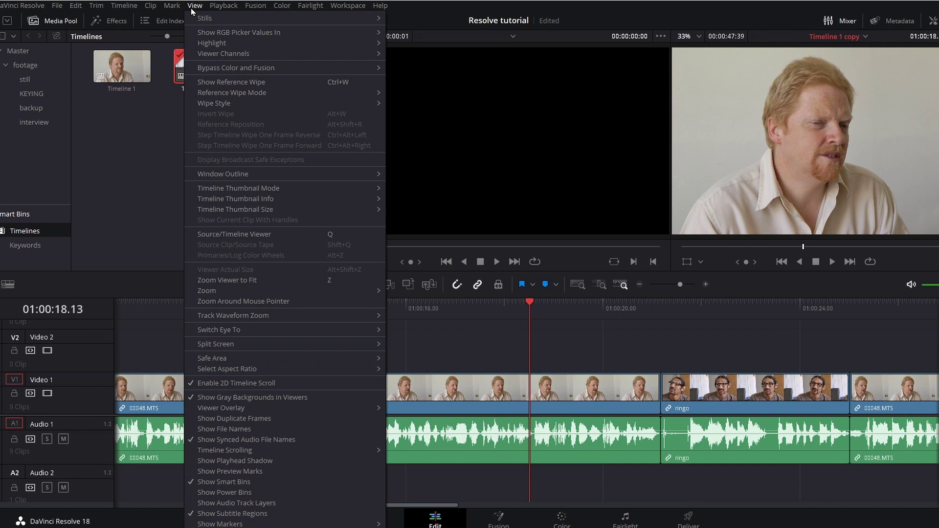
mouse_move(279, 293)
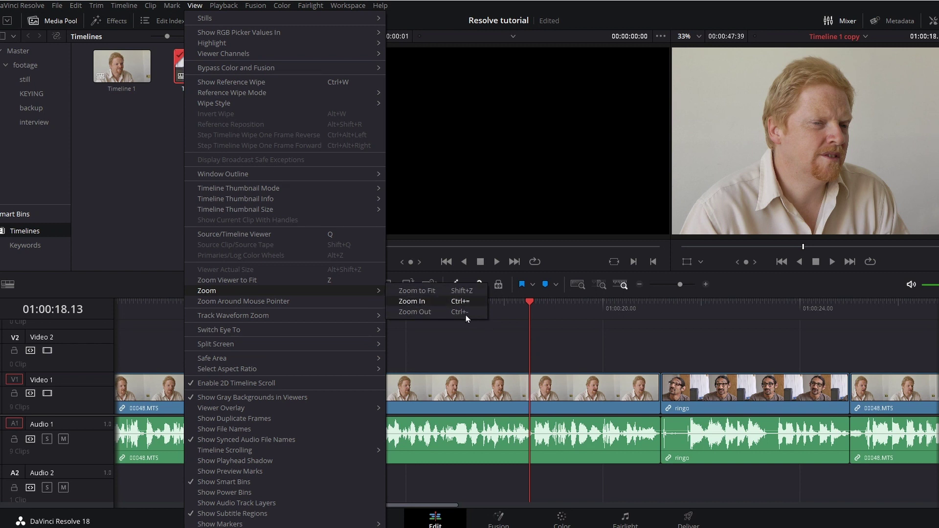
click(506, 351)
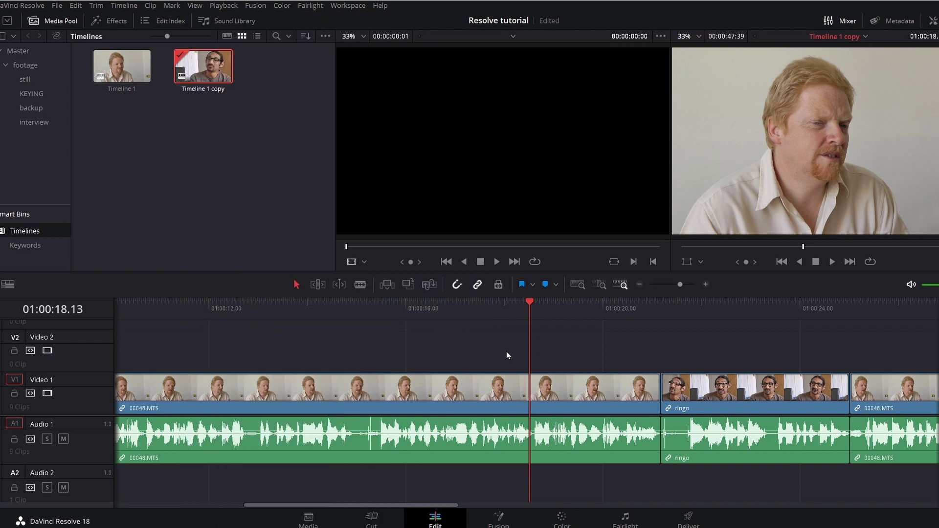
Move the playhead to 01:00:18:05 and zoom the timeline in and out repeatedly, finishing with all clips in view
drag(525, 313, 515, 315)
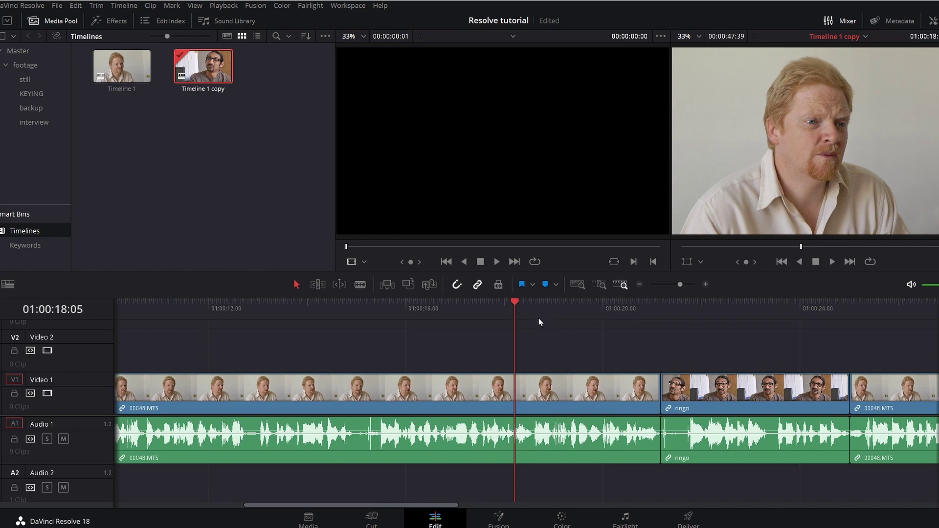
scroll(520, 313, up, 3)
scroll(522, 312, down, 5)
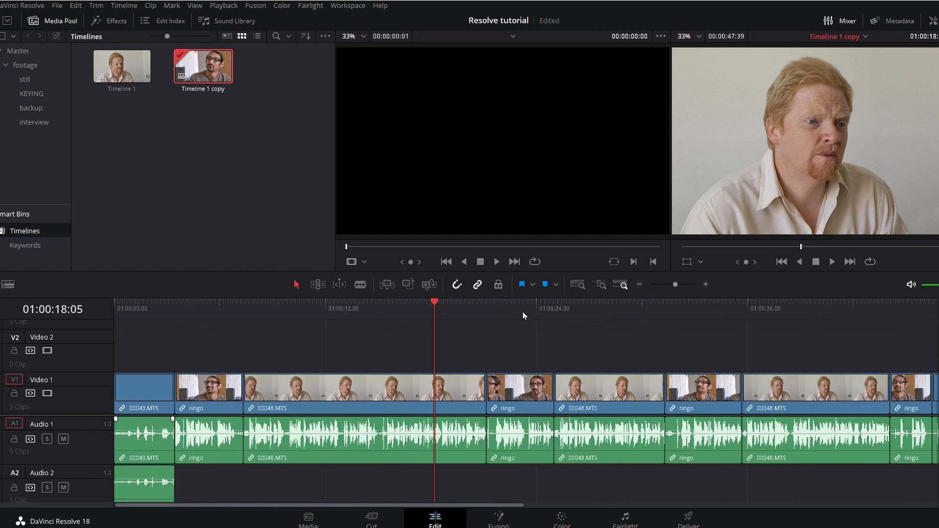
scroll(522, 312, up, 5)
scroll(523, 312, down, 5)
scroll(524, 311, up, 3)
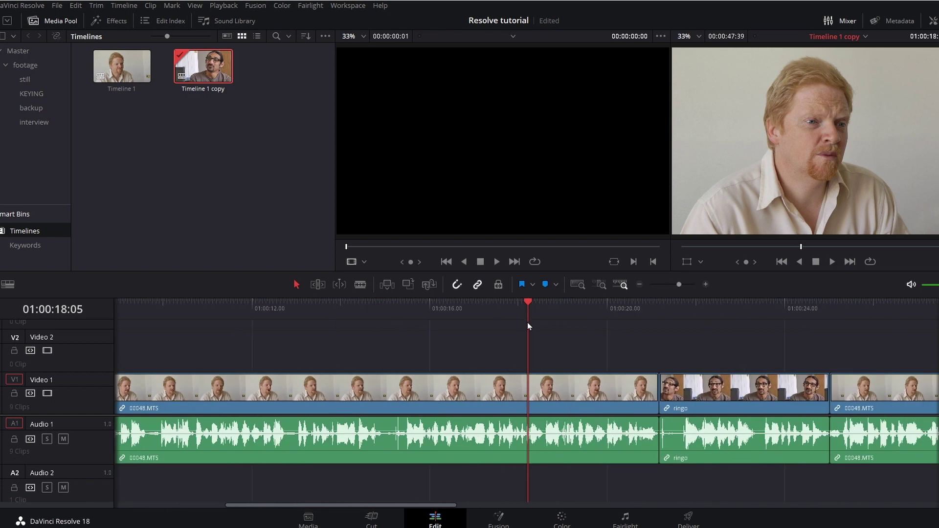
scroll(547, 314, down, 3)
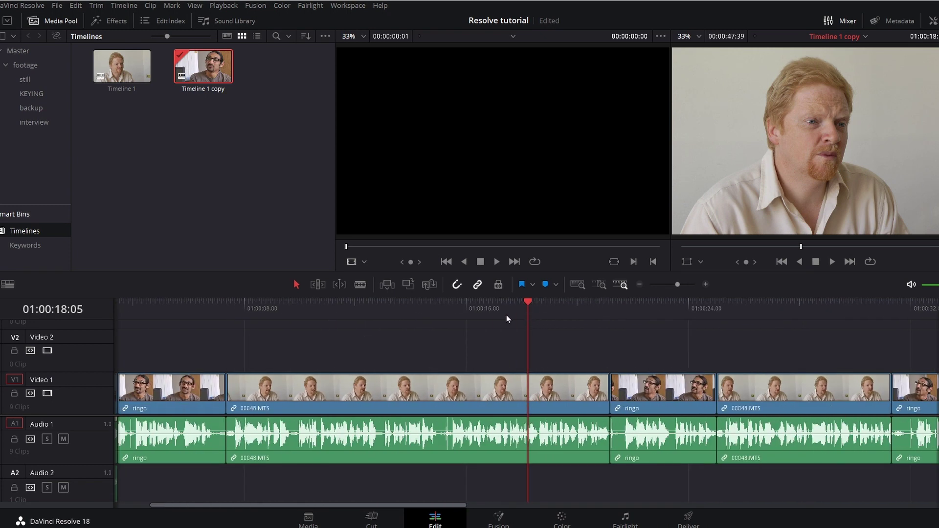
scroll(512, 317, up, 4)
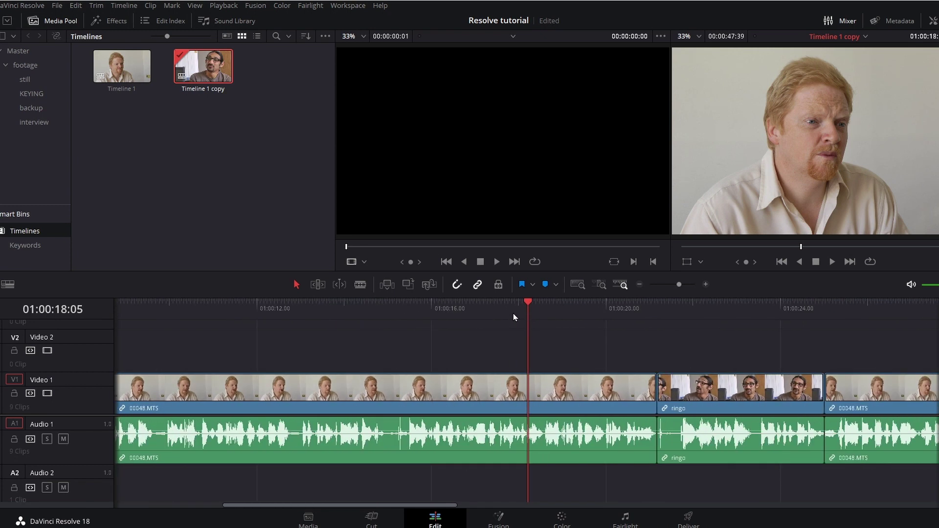
scroll(513, 318, up, 2)
scroll(514, 318, down, 5)
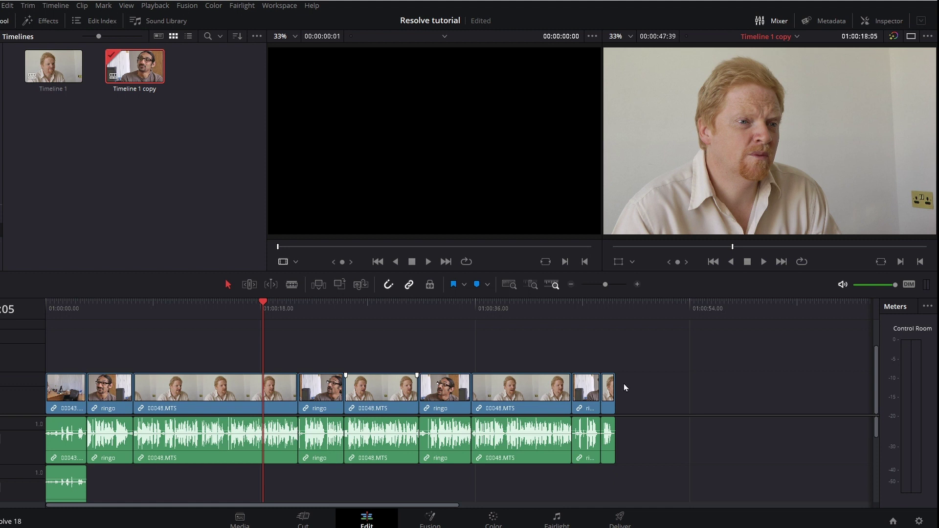
Play the timeline from slightly before the playhead to check the audio meters, and stop at 01:00:21.03
click(239, 314)
key(space)
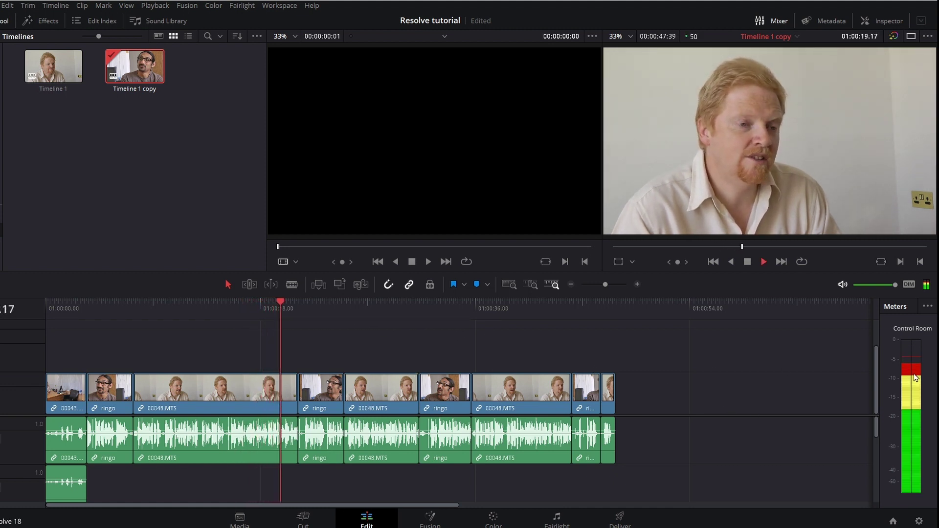
key(space)
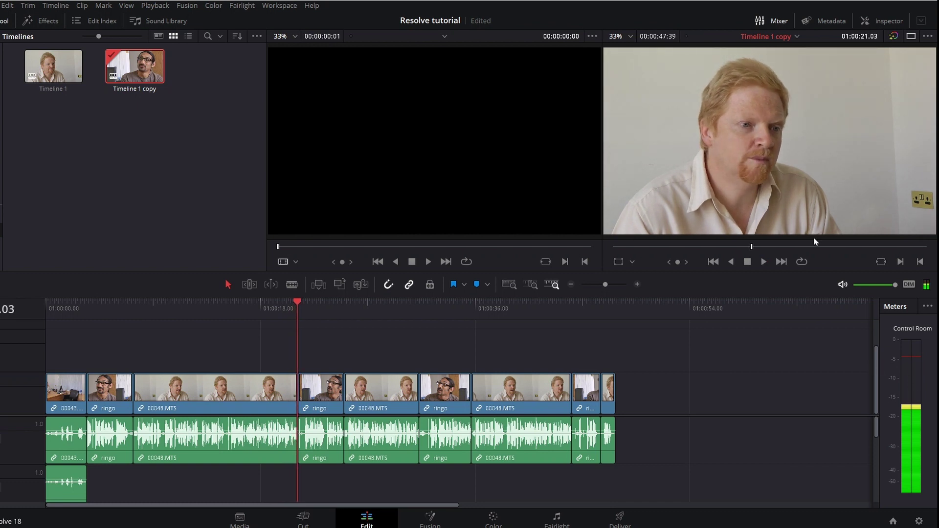
Hide and reshow the audio panel, then switch its display between Mixer and Meters, finishing on Meters
click(775, 21)
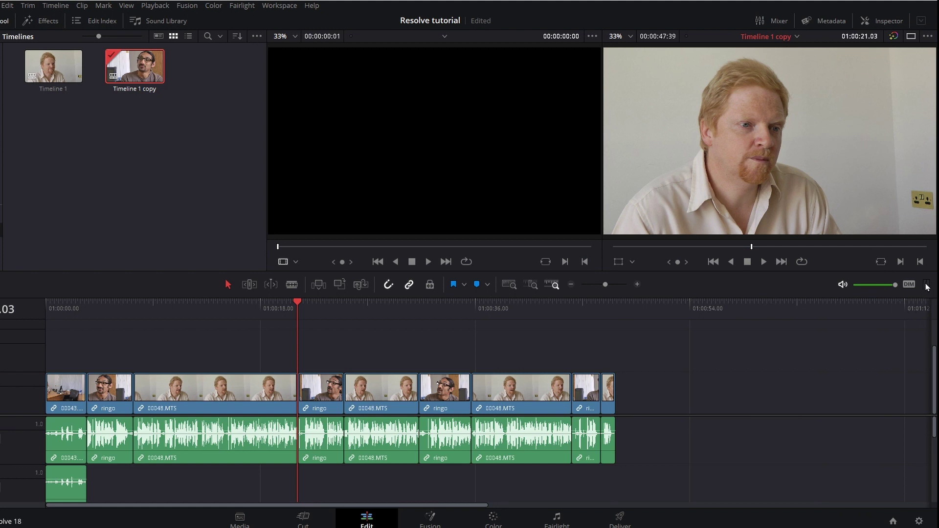
click(774, 21)
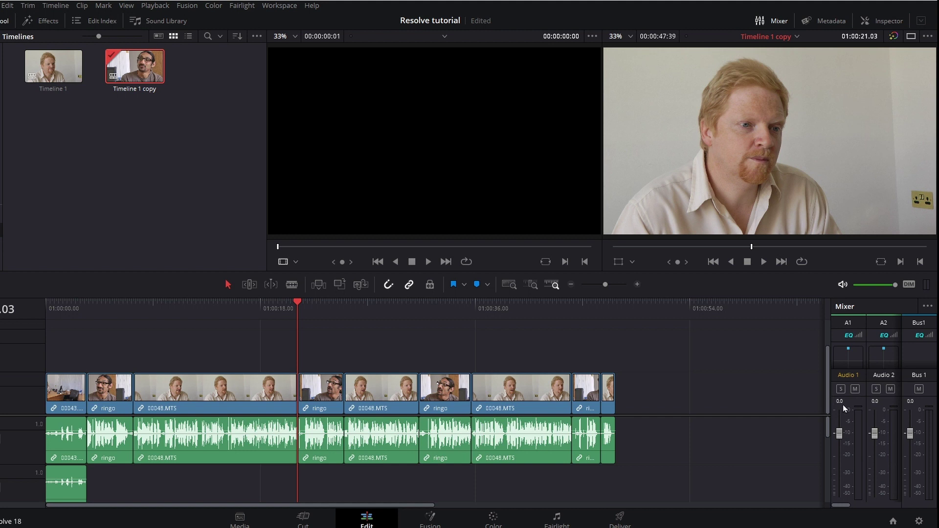
click(928, 307)
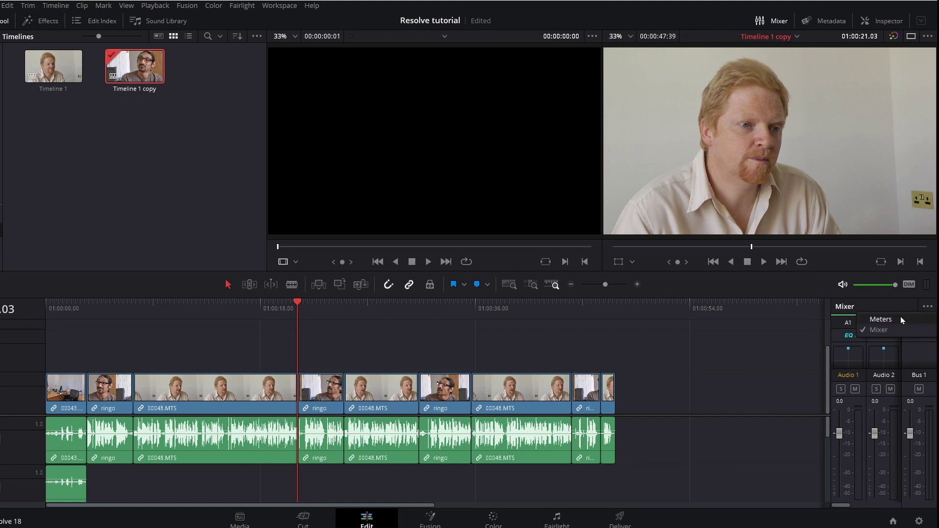
click(900, 317)
click(930, 307)
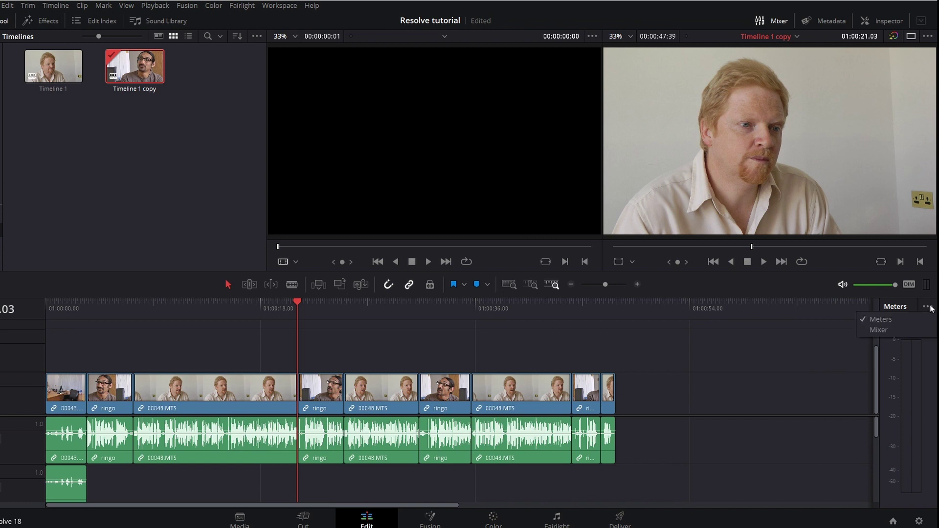
click(900, 330)
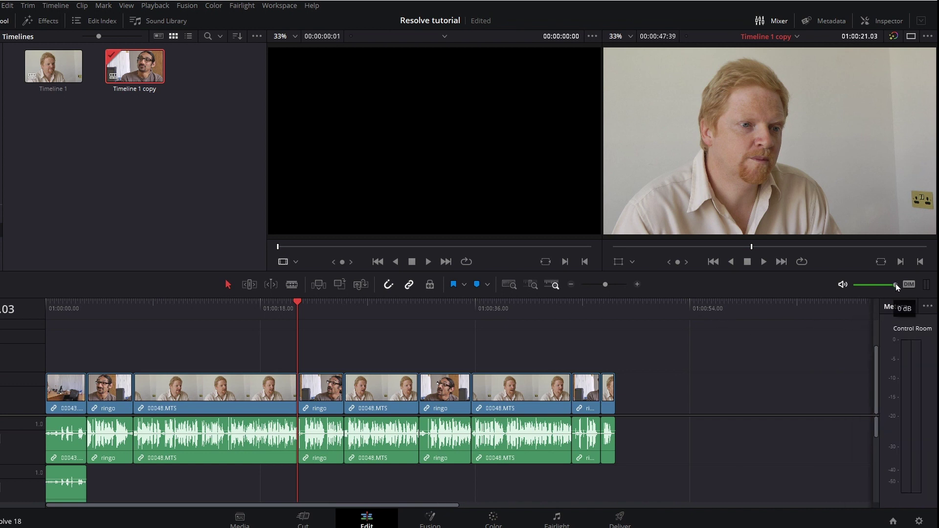
Lower the monitoring volume all the way down and restore it to full level
mouse_move(895, 285)
mouse_down()
mouse_move(857, 285)
mouse_move(892, 287)
mouse_up()
drag(894, 285, 855, 285)
drag(854, 286, 903, 286)
Play the timeline with monitoring dimmed, and stop playback at 01:00:22:02
click(229, 314)
key(space)
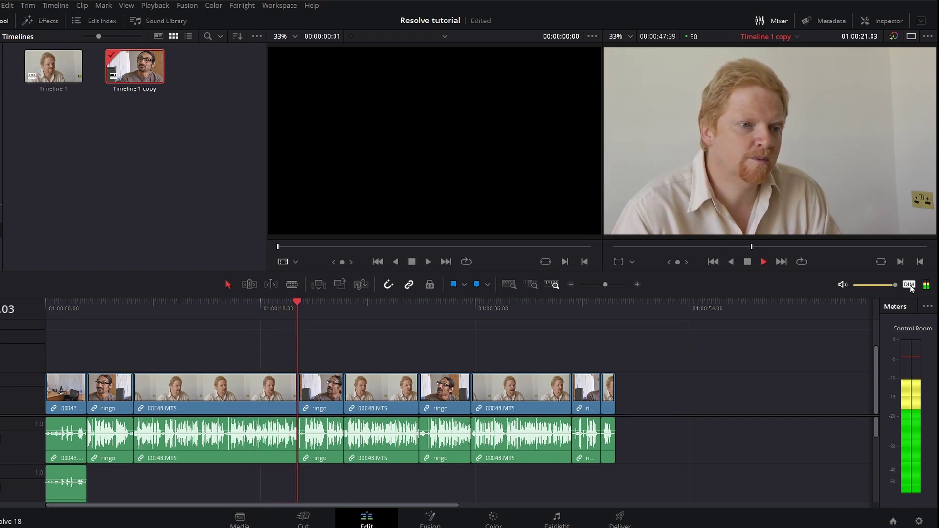
key(space)
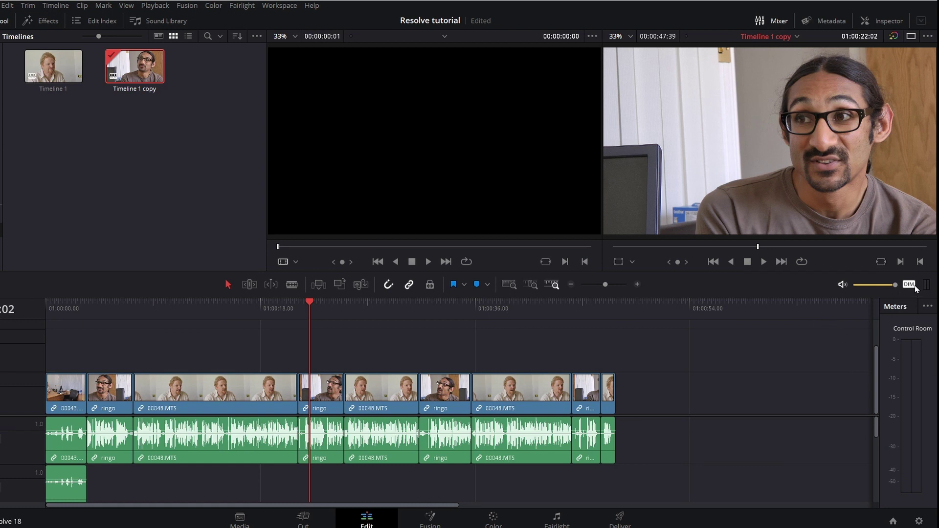
Move the playhead to several places along the timeline, finishing at 01:00:04:10 in the second clip
click(391, 306)
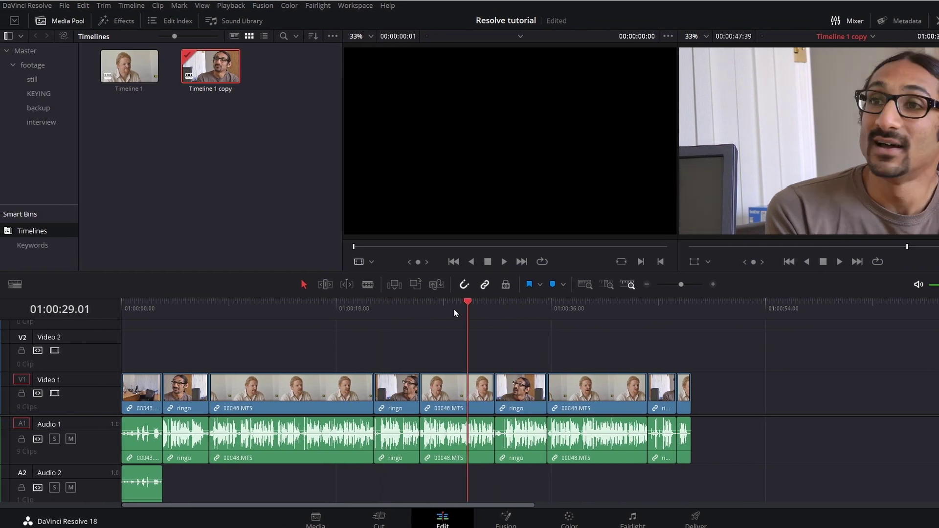
click(375, 308)
click(180, 308)
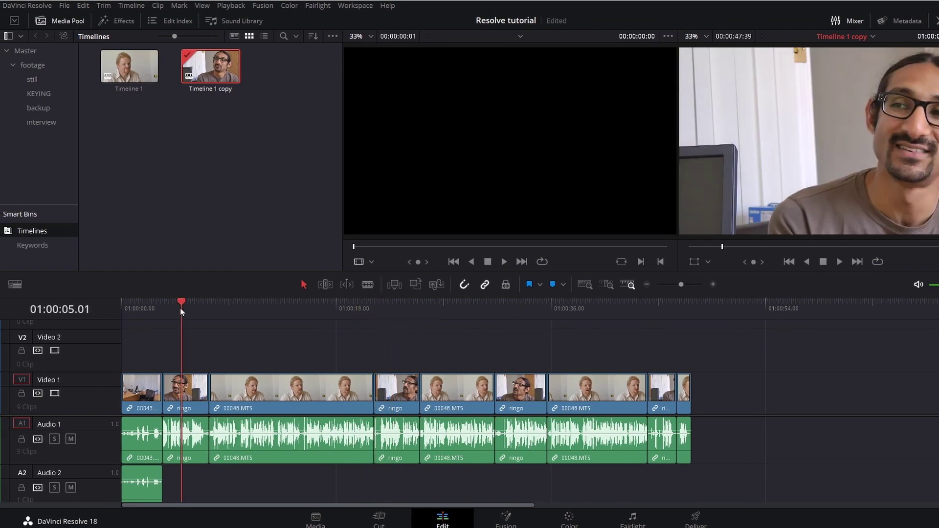
click(175, 309)
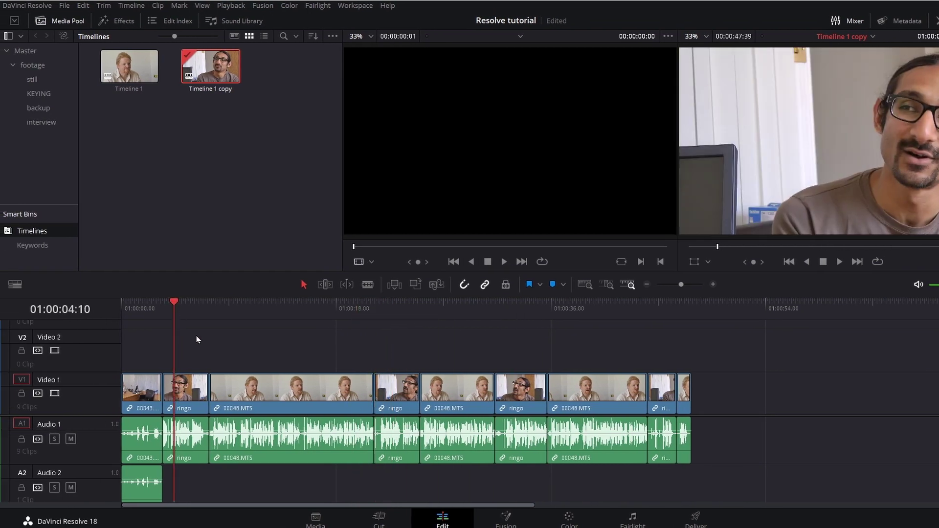
Examine the commands offered for the third clip, the timeline ruler, the video track header and the timeline as a whole
right_click(290, 387)
right_click(263, 315)
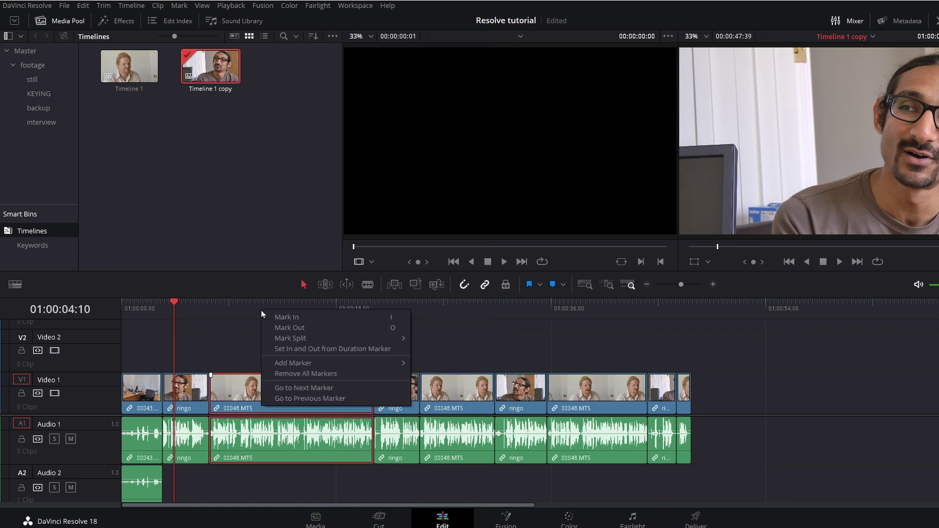
right_click(98, 348)
right_click(98, 349)
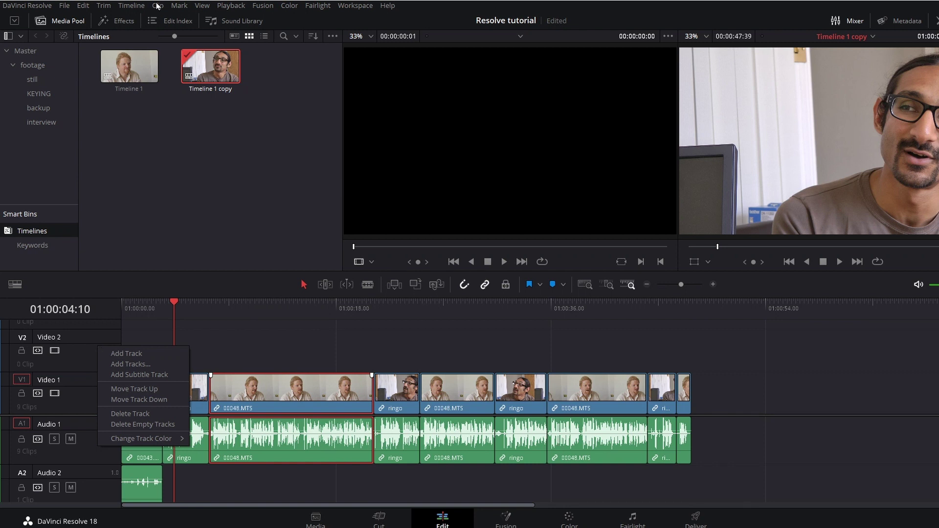
click(131, 5)
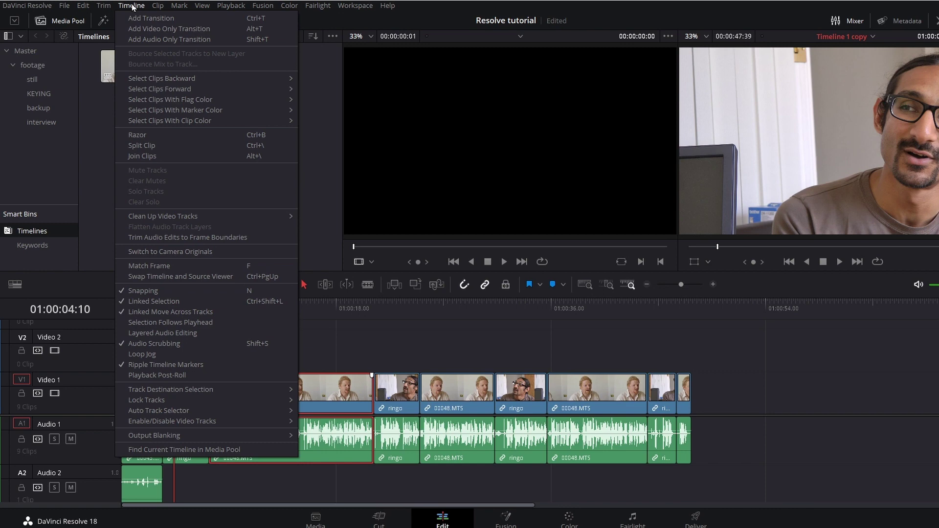
Open Keyboard Customization, try the Adobe Premiere Pro shortcut preset, and return to the DaVinci Resolve preset
mouse_move(38, 9)
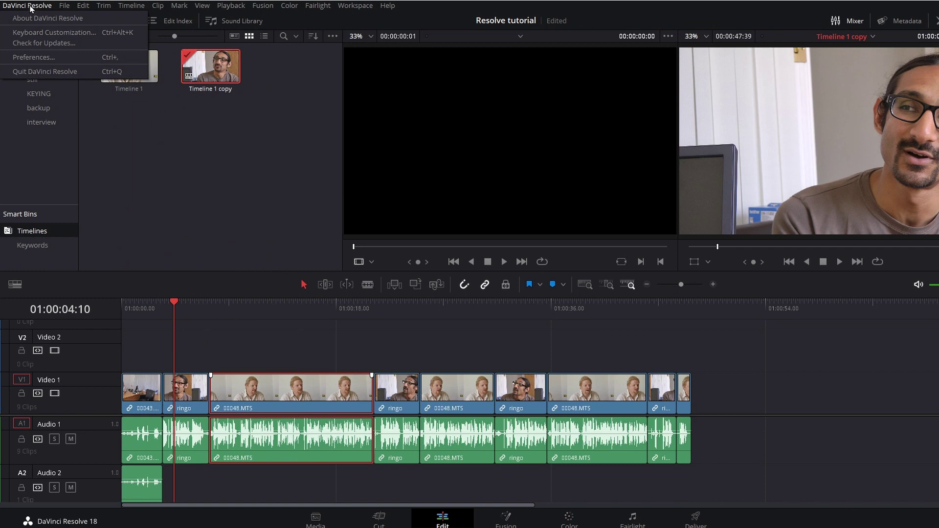
click(41, 33)
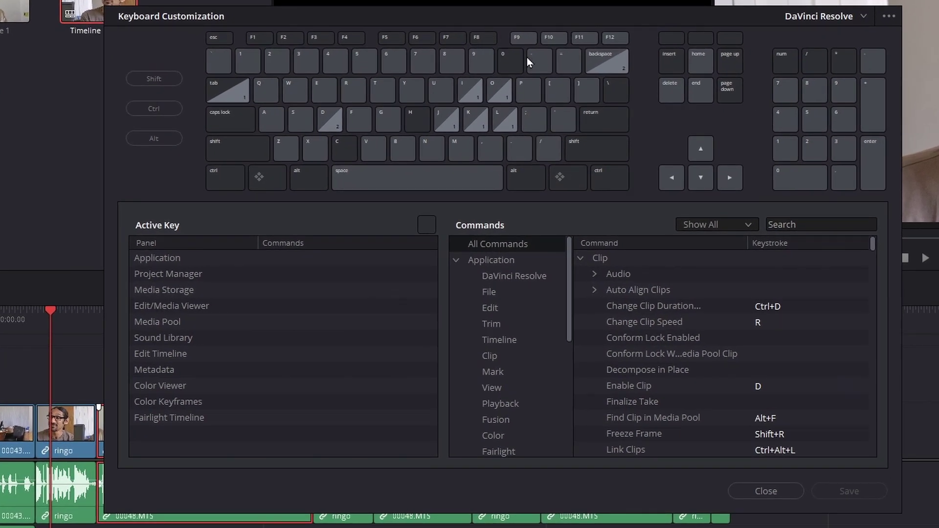
click(864, 16)
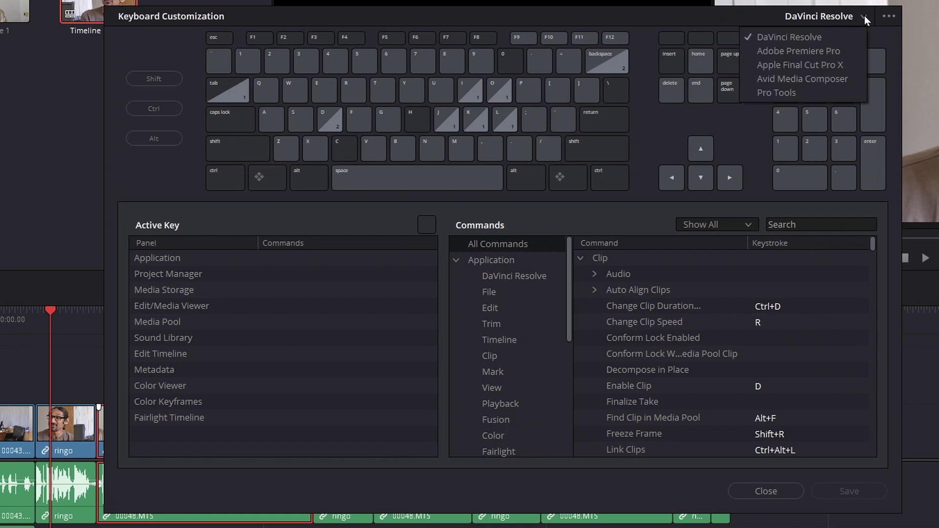
click(806, 51)
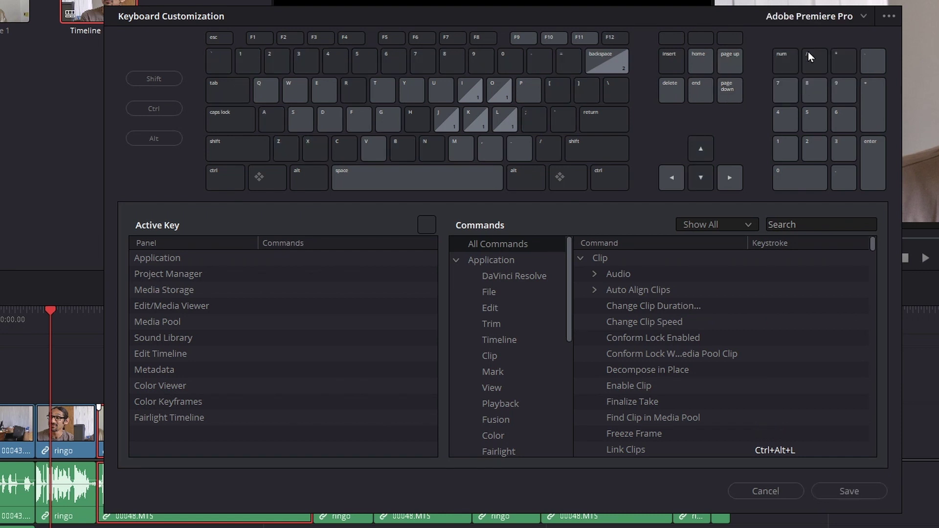
click(862, 16)
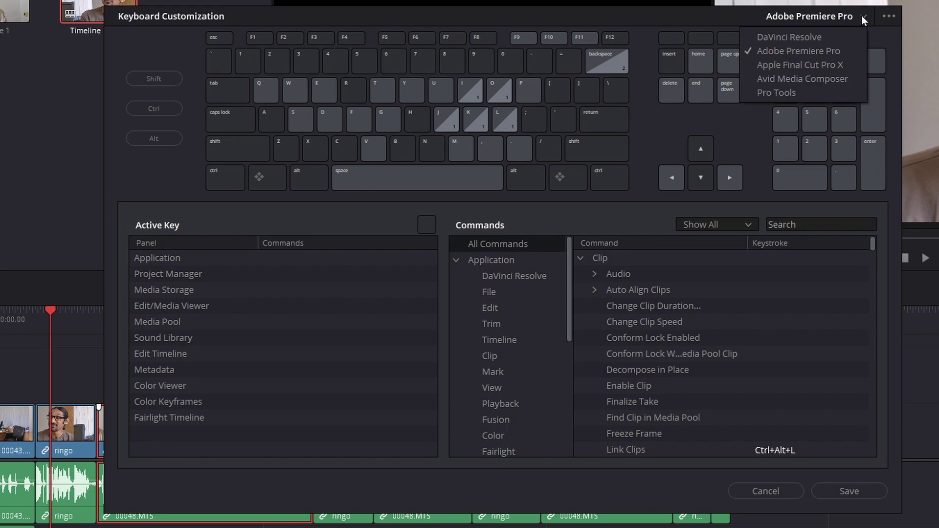
click(828, 37)
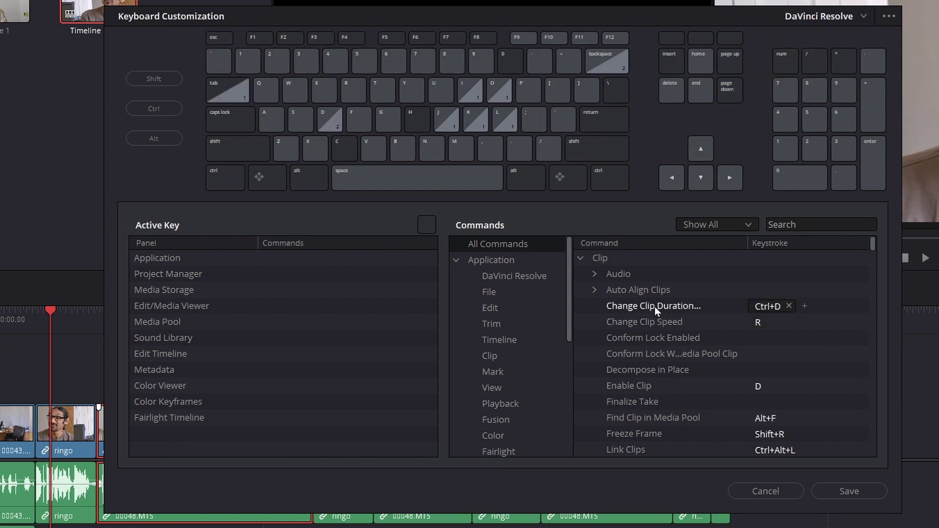
Try to add M as a second keystroke for Change Clip Duration, cancel the assignment, and discard the keyboard changes
click(804, 306)
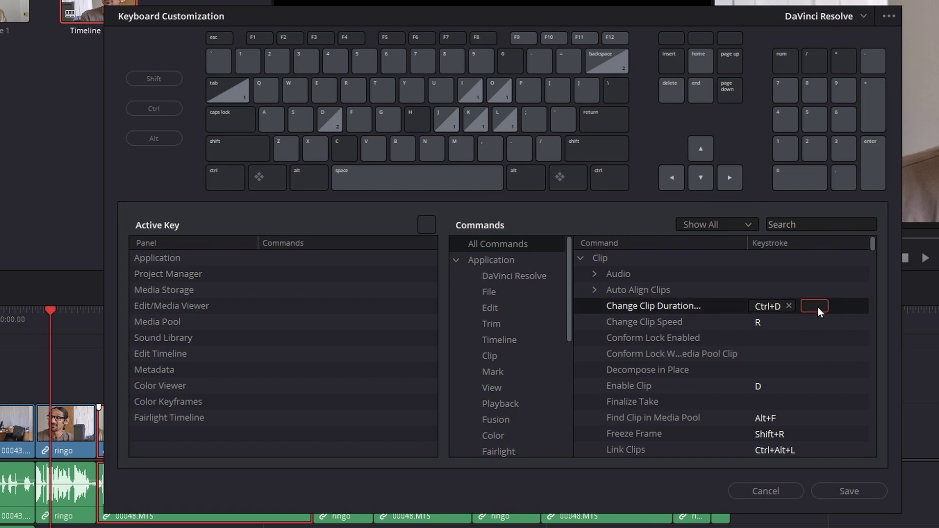
key(m)
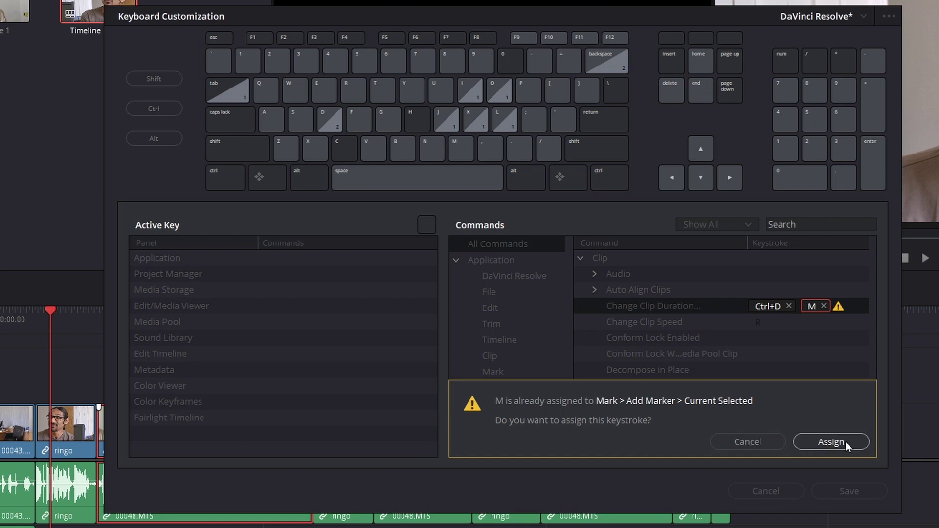
click(753, 441)
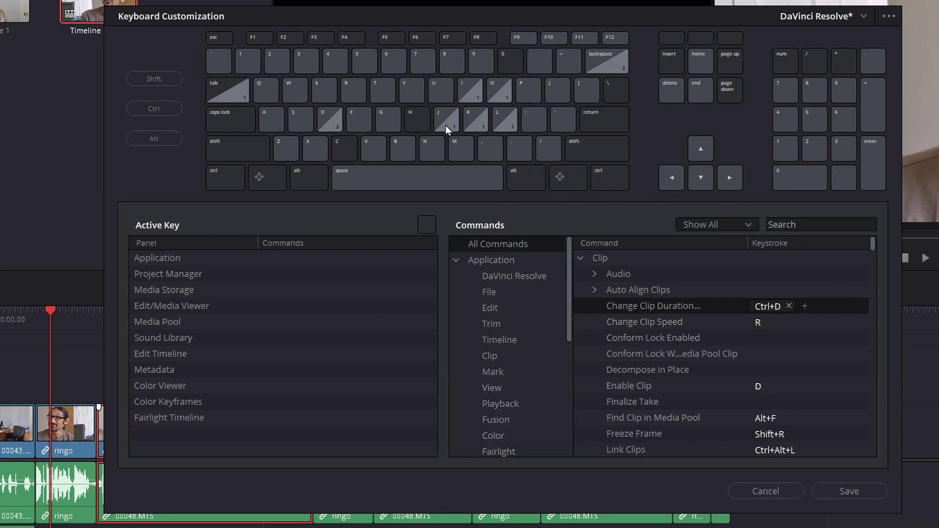
click(765, 491)
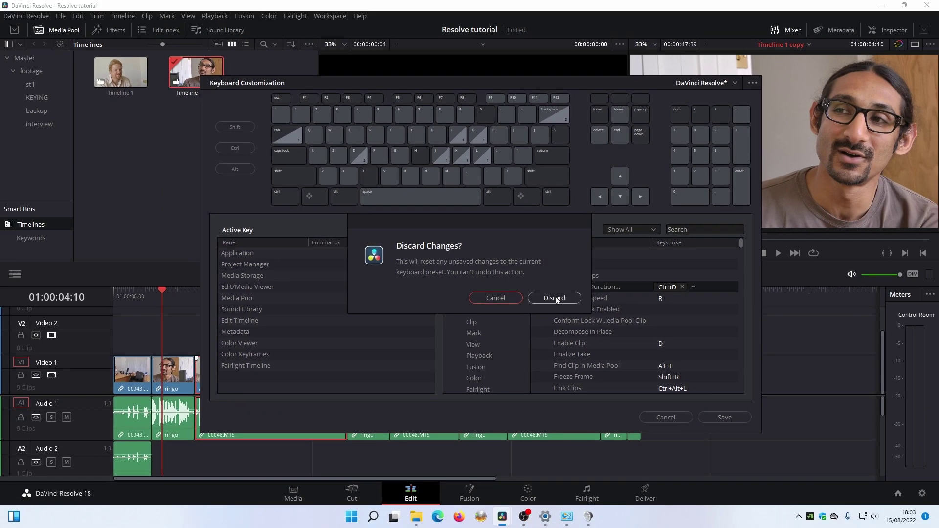
click(555, 298)
Scrub through the timeline, return the playhead to 01:00:00:00, and play past the first cut before stopping
drag(430, 296, 363, 302)
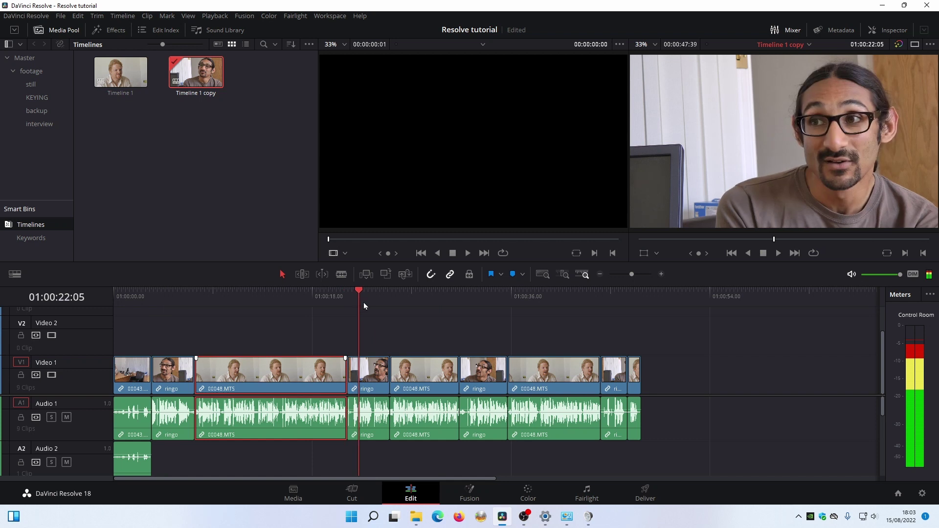
click(152, 301)
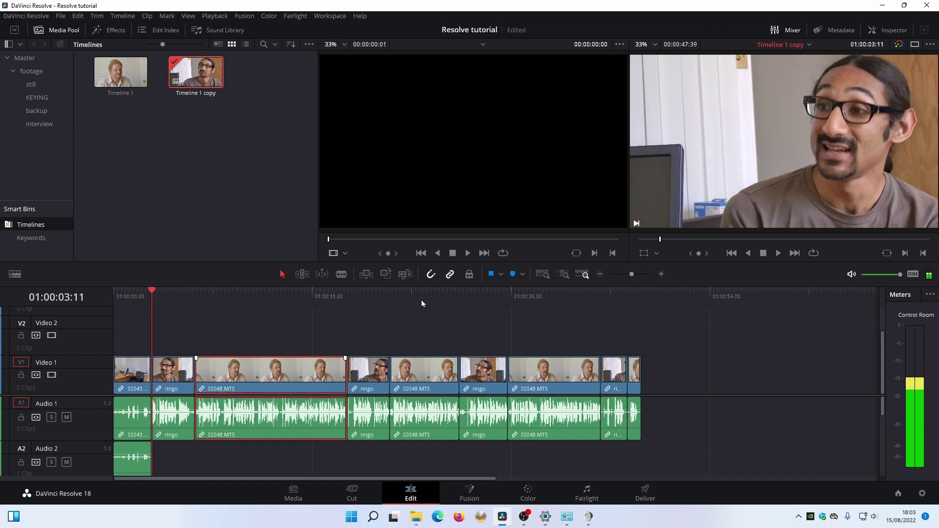
click(123, 302)
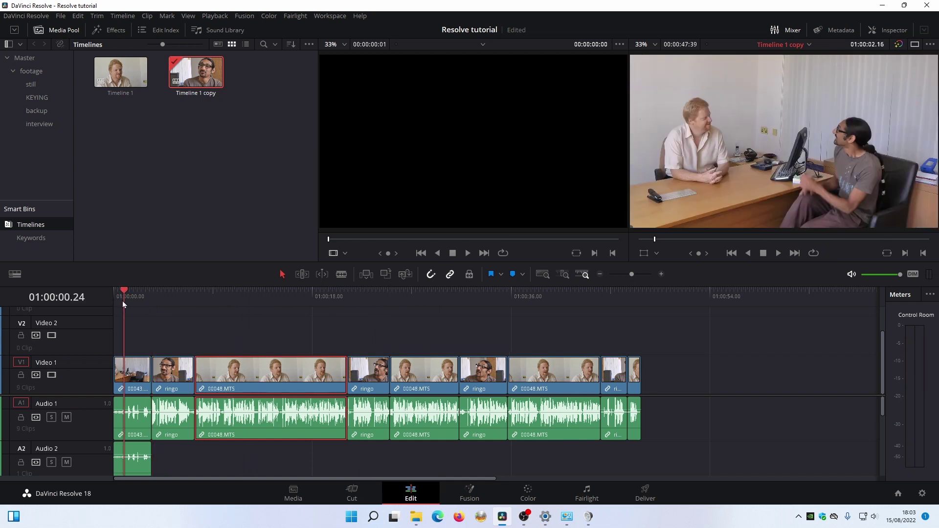
click(112, 301)
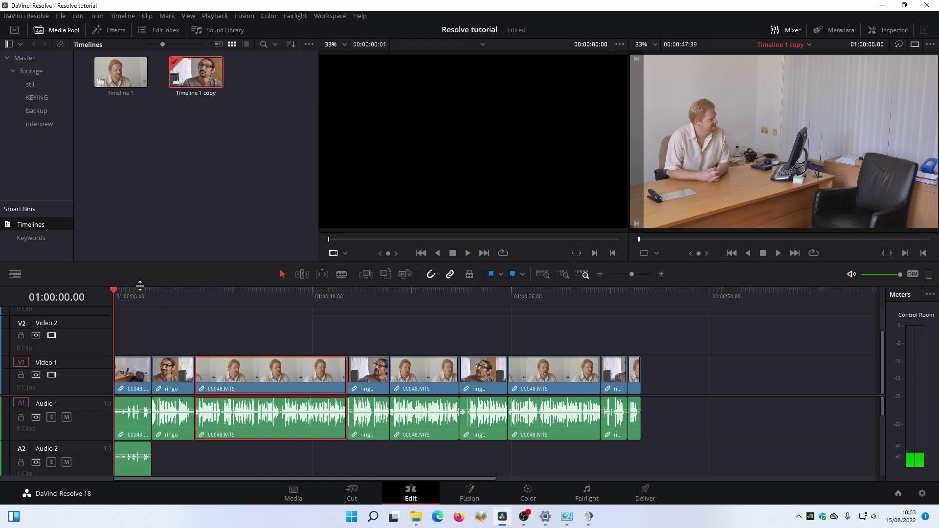
key(space)
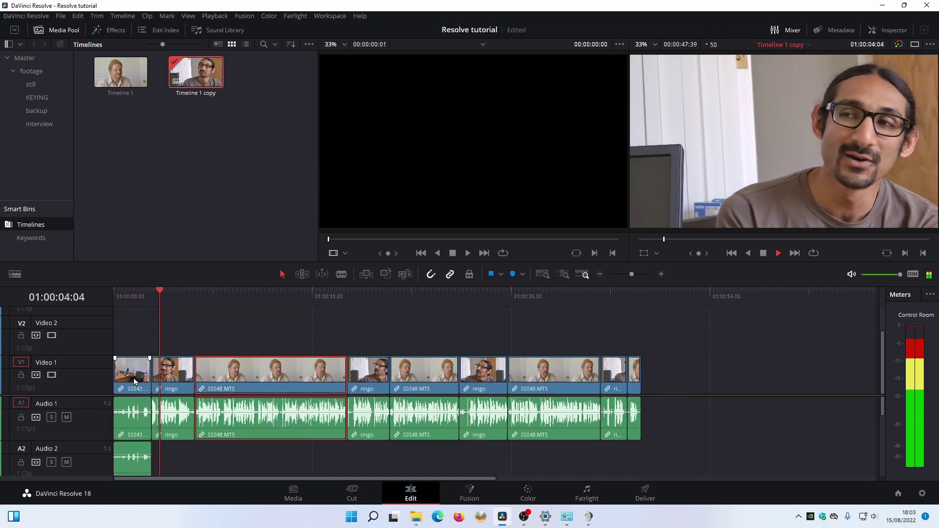
key(space)
Jump from 01:00:01:12 to the next edit point, then play from inside the first clip and stop at 01:00:03:12
click(130, 293)
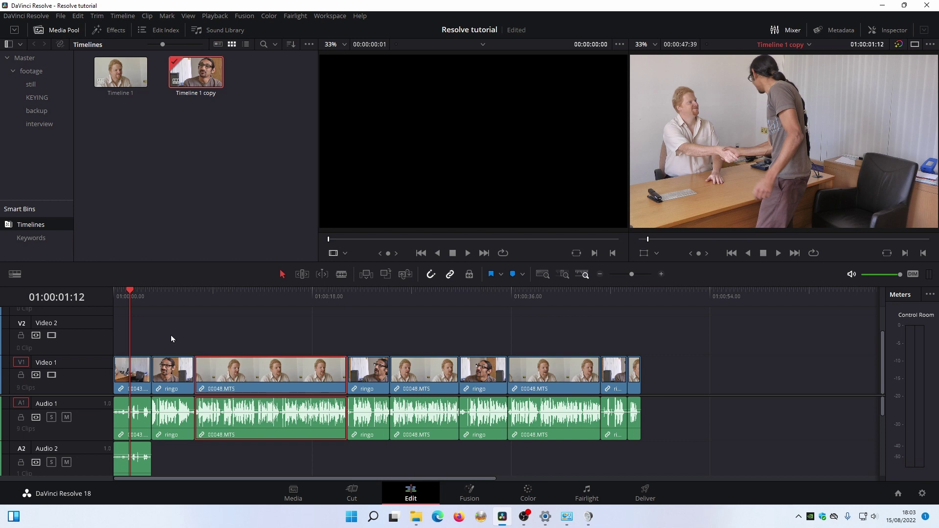
key(Down)
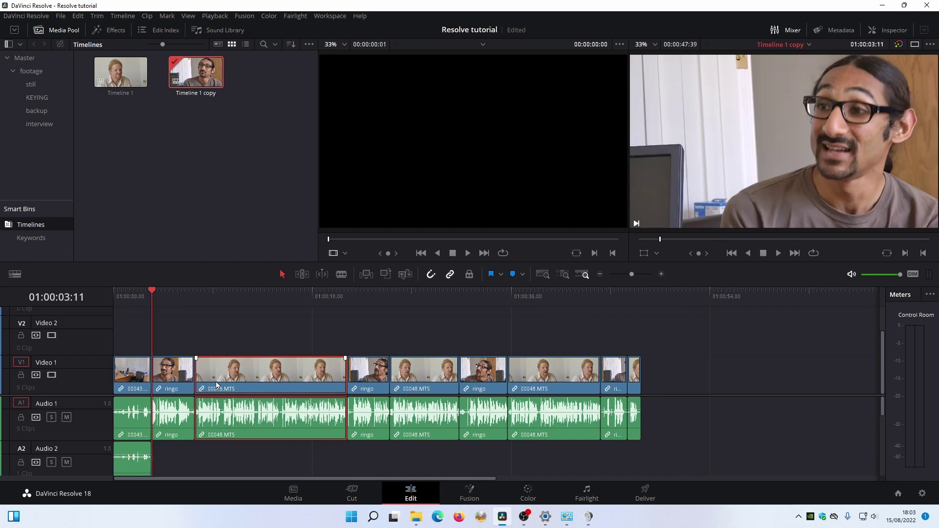
click(137, 293)
key(space)
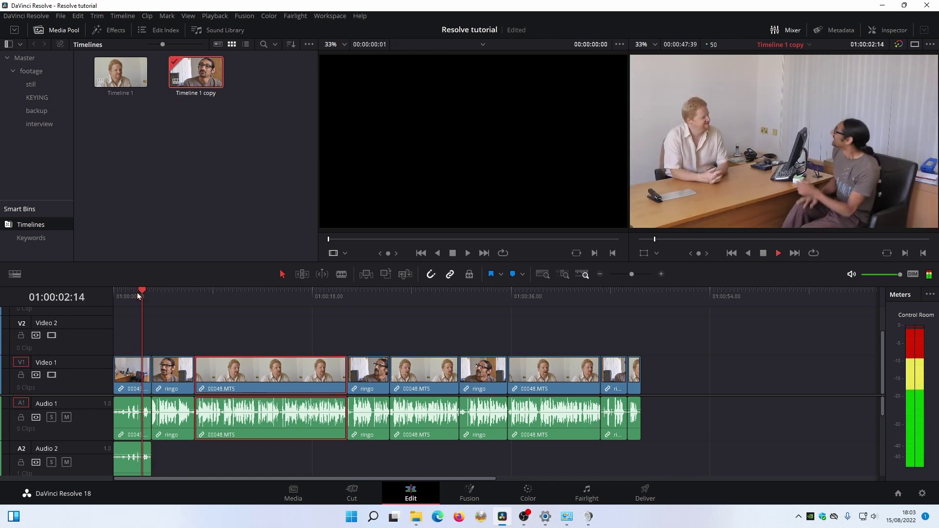
key(space)
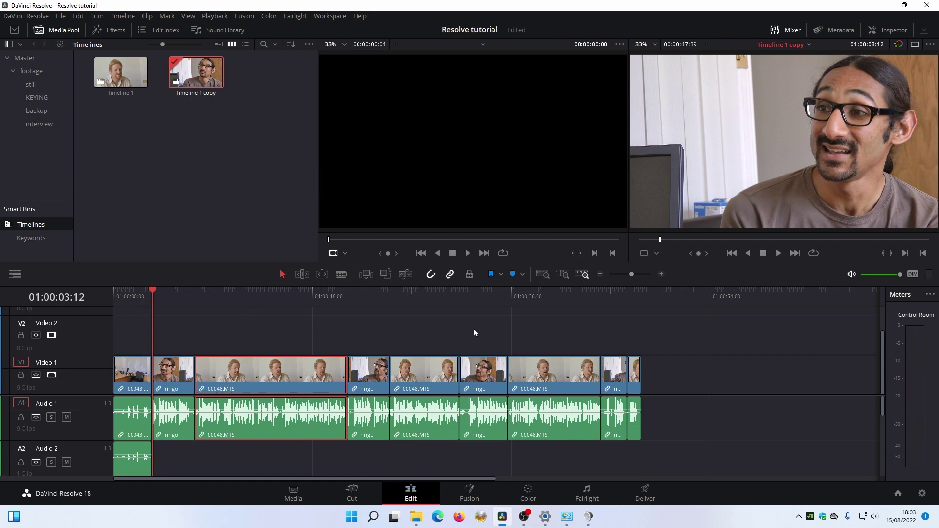
Zoom in on the timeline, play across the cut between 00043.MTS and ringo, and park the playhead at 01:00:02:17
click(661, 274)
click(661, 275)
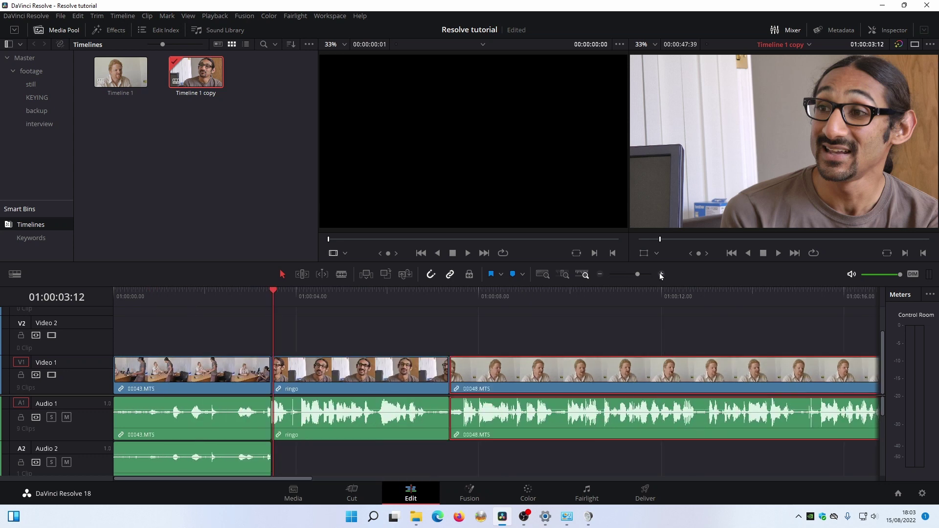
drag(214, 298, 173, 303)
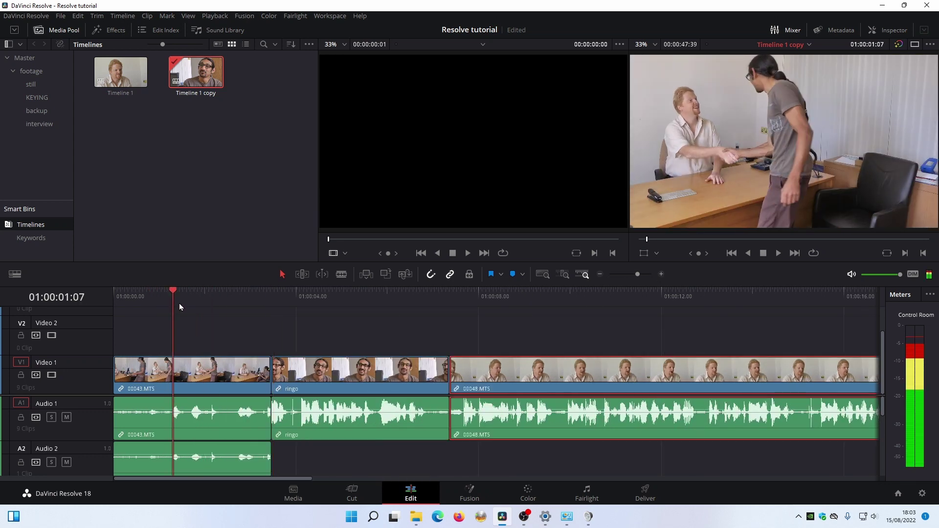
key(space)
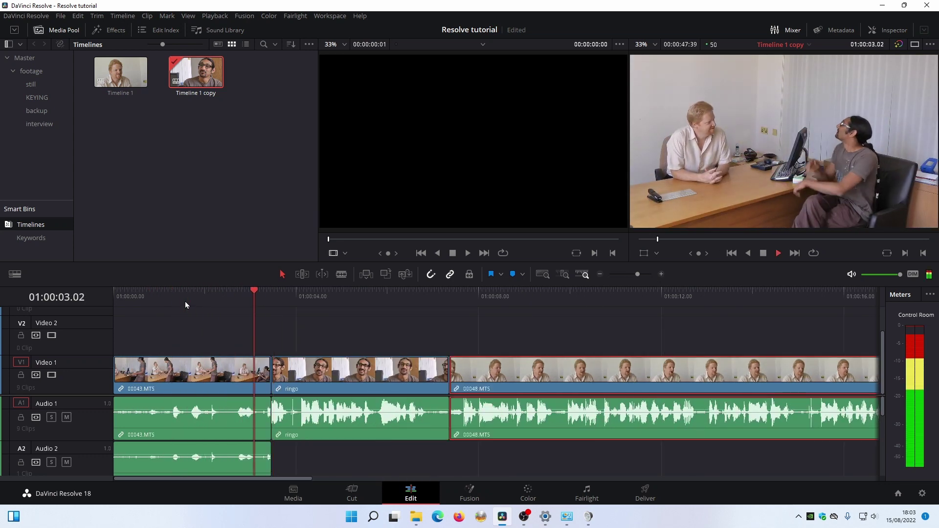
key(space)
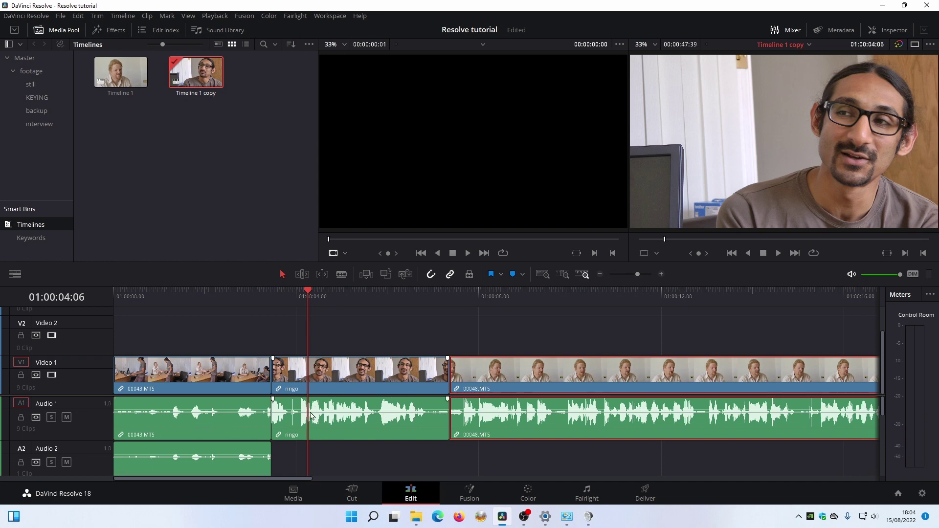
drag(310, 296, 266, 301)
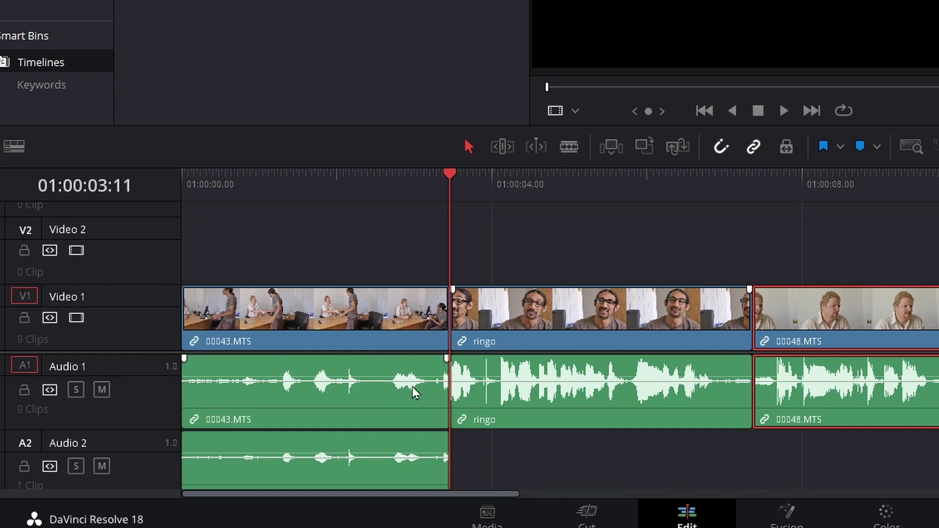
drag(446, 194, 390, 195)
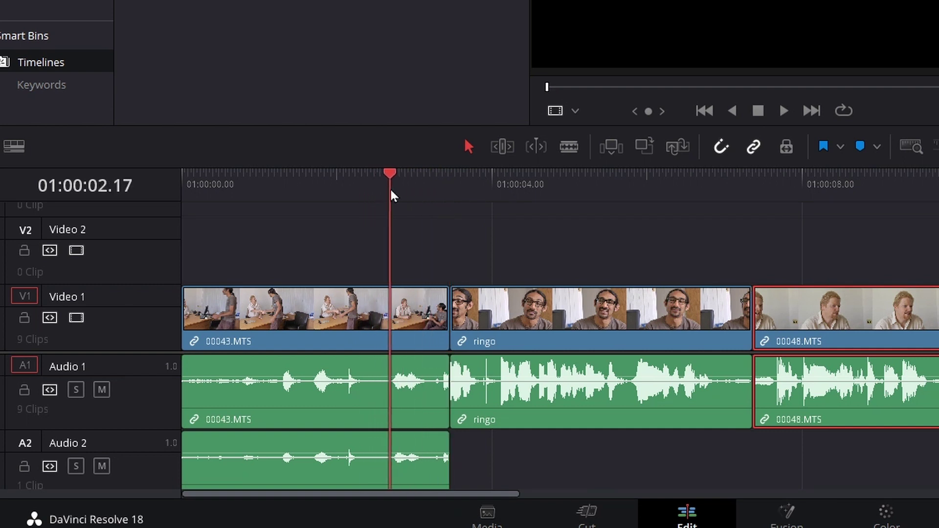
Turn snapping off, shorten the end of the first 00043.MTS clip to just before the playhead, and extend the start of ringo slightly earlier
click(440, 316)
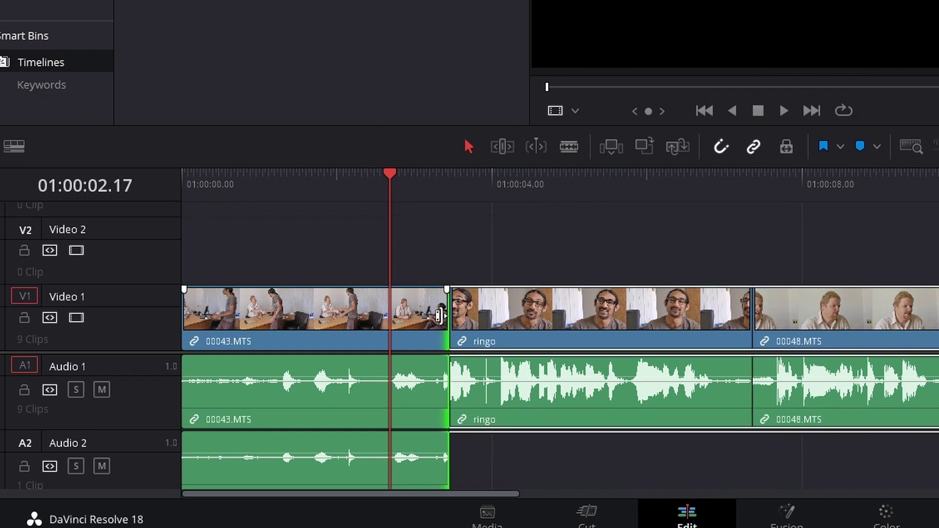
drag(439, 315, 444, 335)
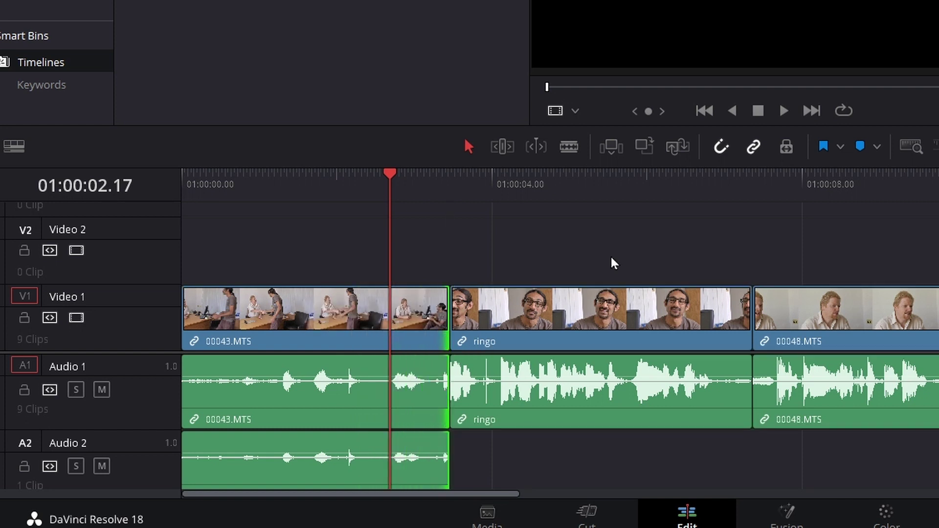
click(719, 156)
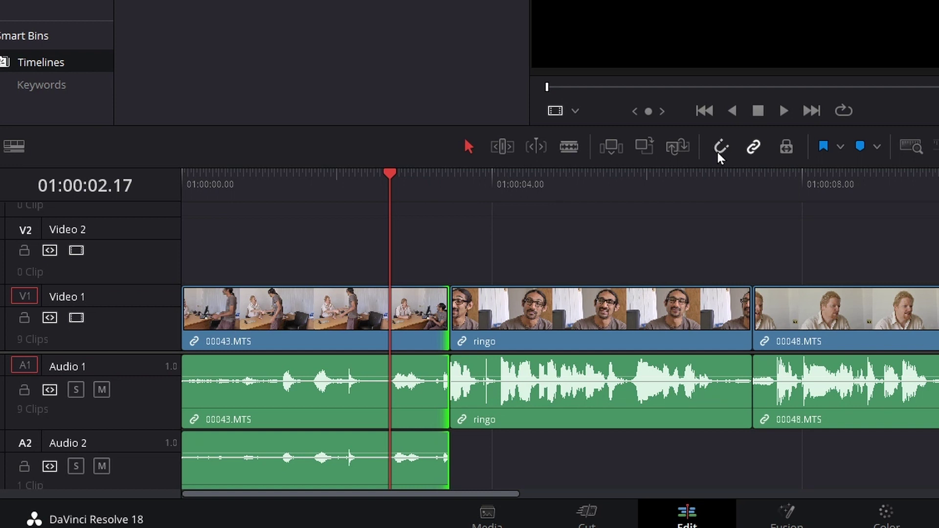
drag(440, 314, 372, 315)
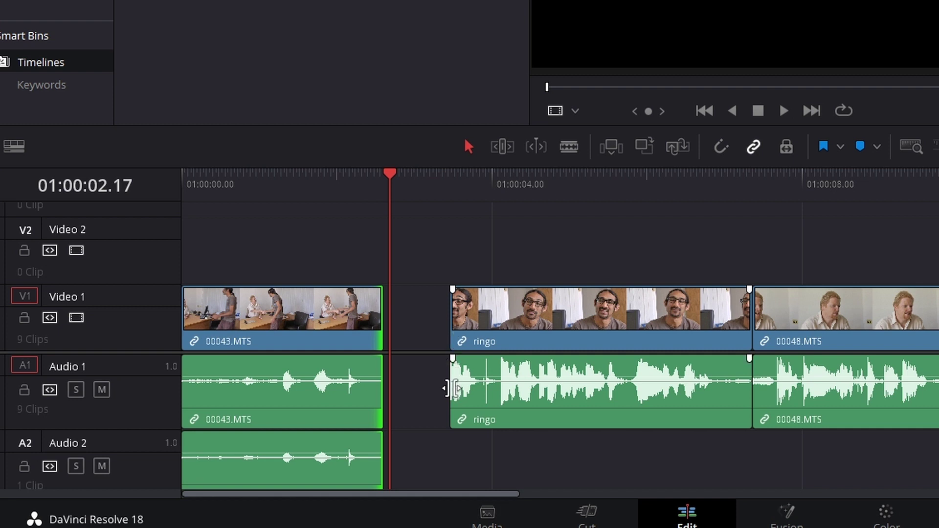
drag(457, 319, 439, 318)
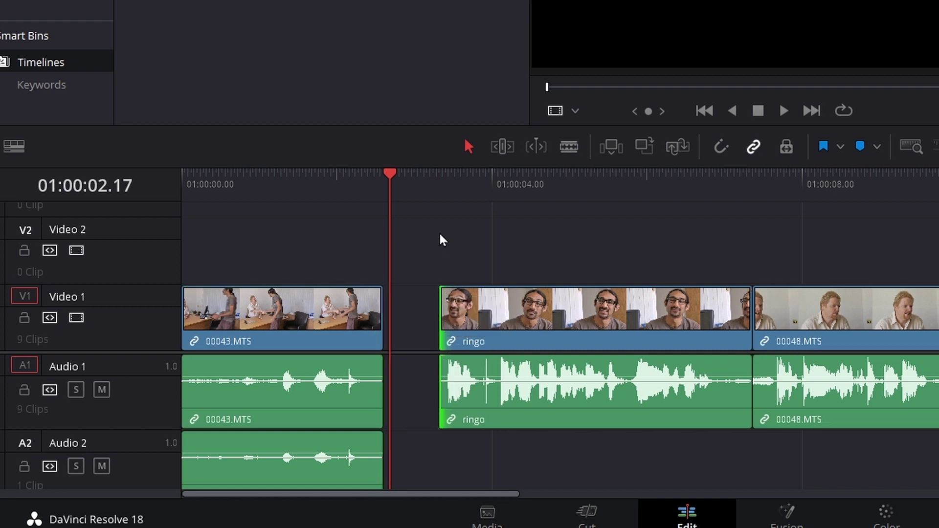
click(440, 181)
key(space)
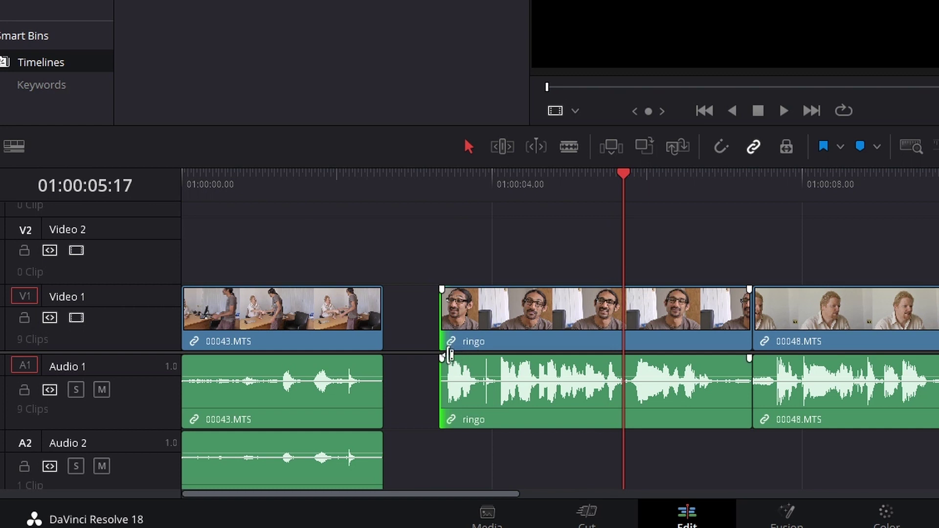
Ripple delete the gap between the 00043.MTS and ringo clips
click(413, 334)
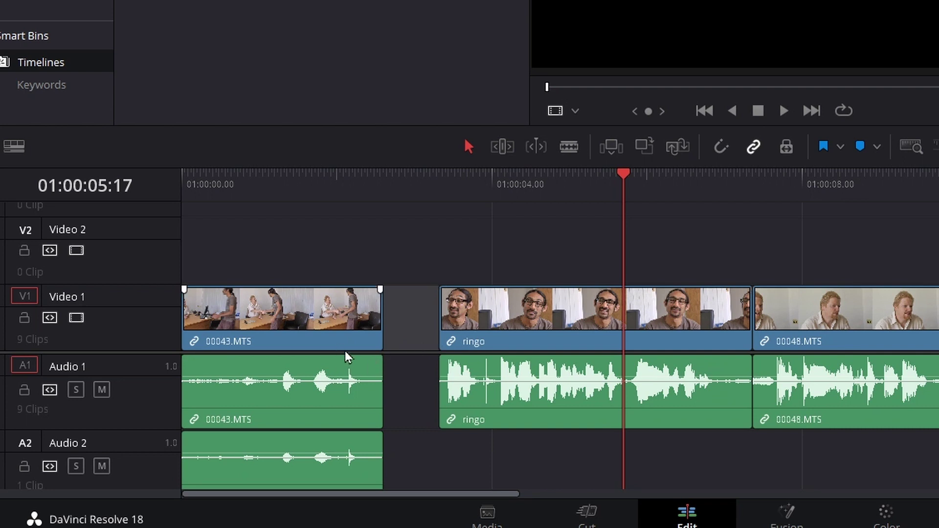
click(407, 307)
click(408, 310)
right_click(408, 312)
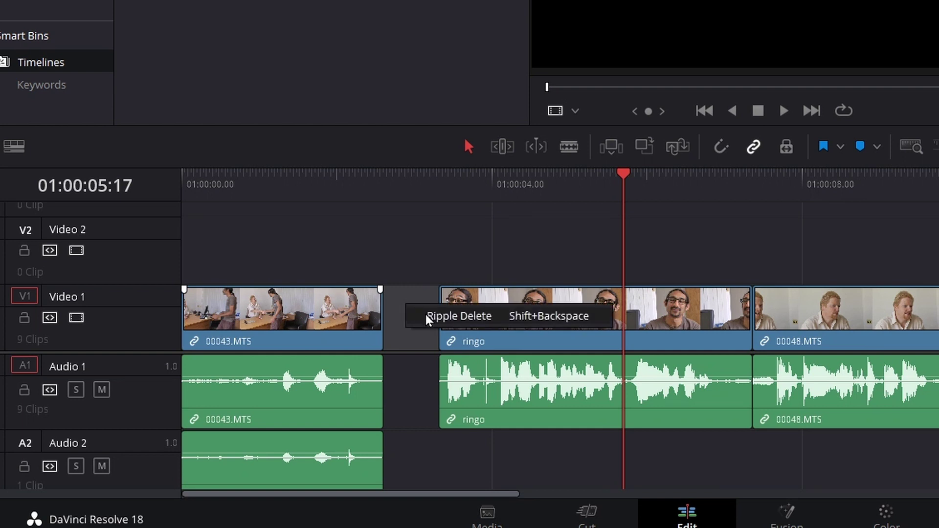
click(427, 317)
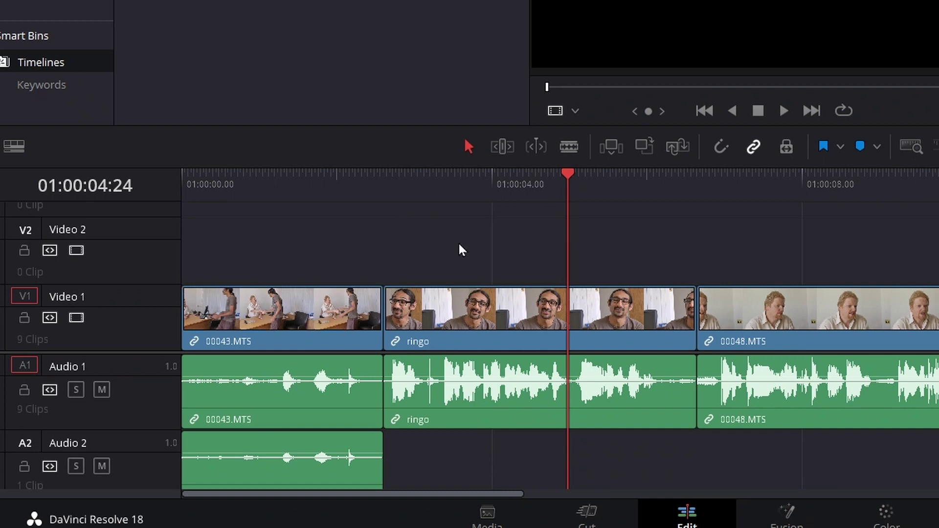
Play back the closed cut between 00043.MTS and ringo, and the following cut from ringo into 00048.MTS
drag(331, 192, 254, 204)
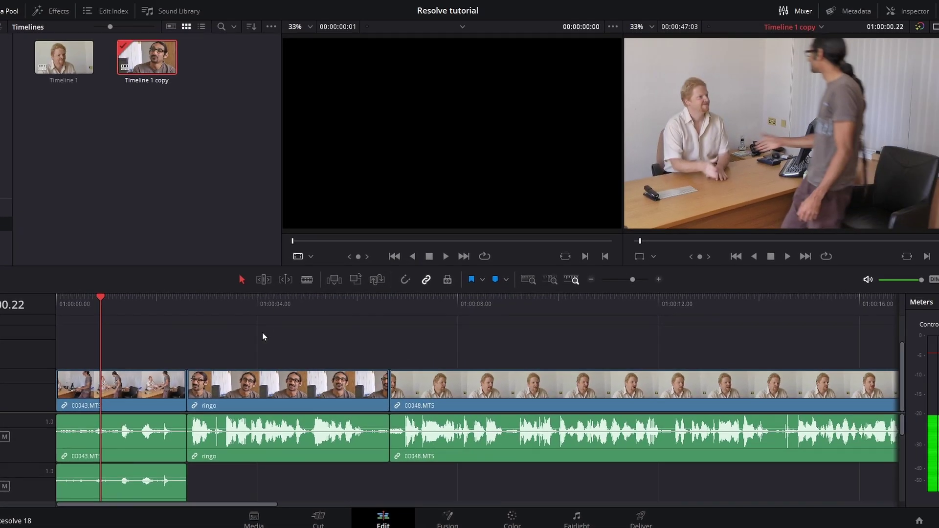
key(space)
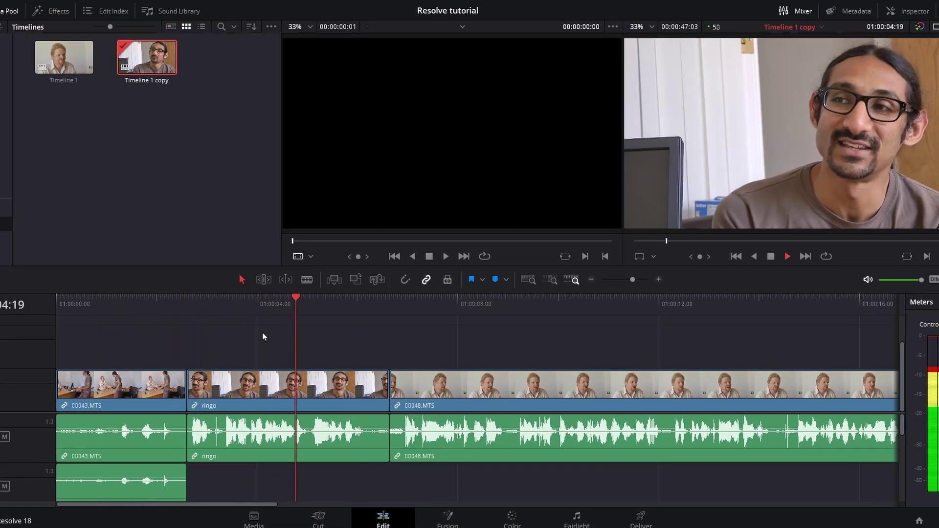
key(space)
click(151, 309)
key(space)
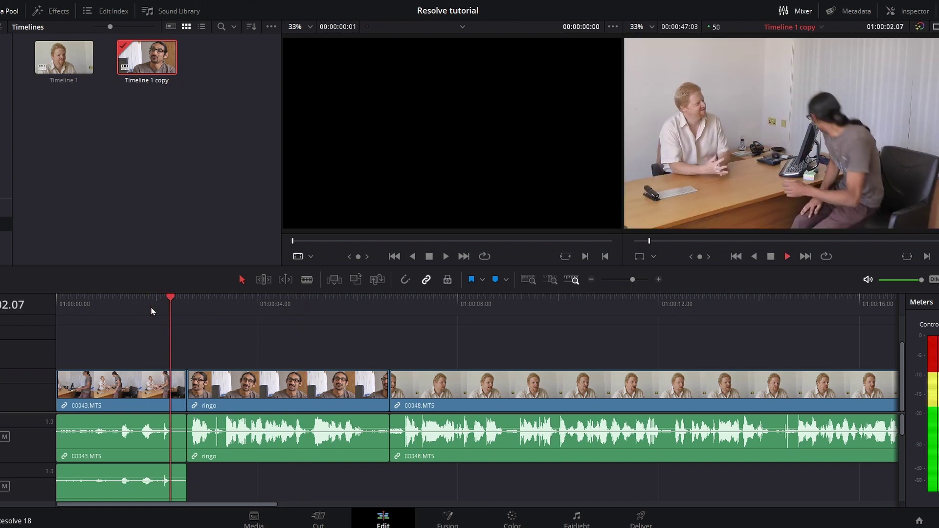
drag(150, 308, 171, 312)
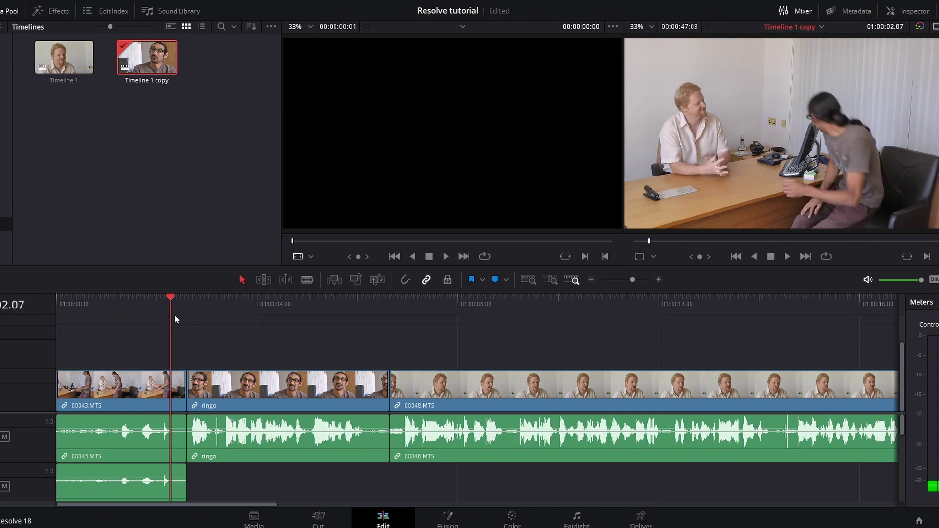
click(326, 301)
key(space)
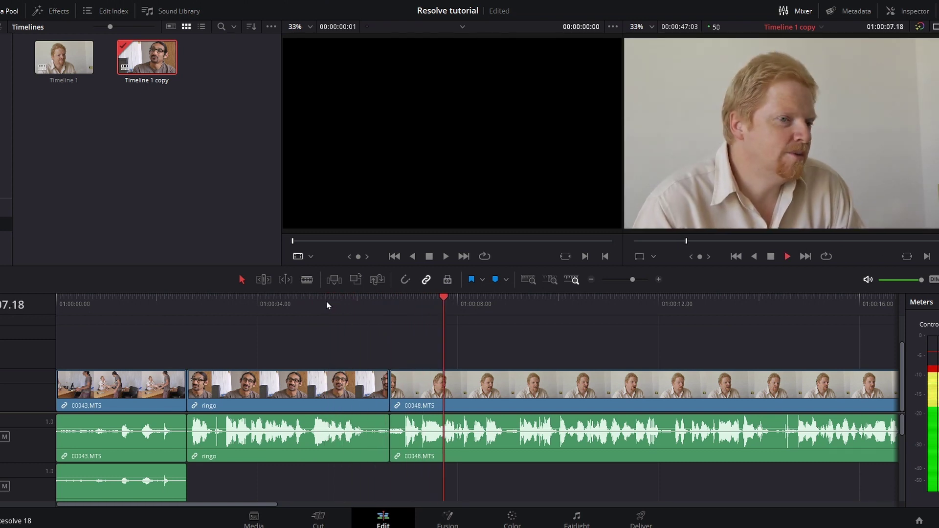
Try shortening the end of the first ringo clip in selection mode, play from after the gap, and undo the trim
mouse_move(376, 301)
mouse_down()
mouse_move(322, 301)
mouse_move(404, 301)
mouse_move(333, 312)
mouse_move(364, 313)
mouse_up()
drag(385, 380, 363, 381)
click(395, 304)
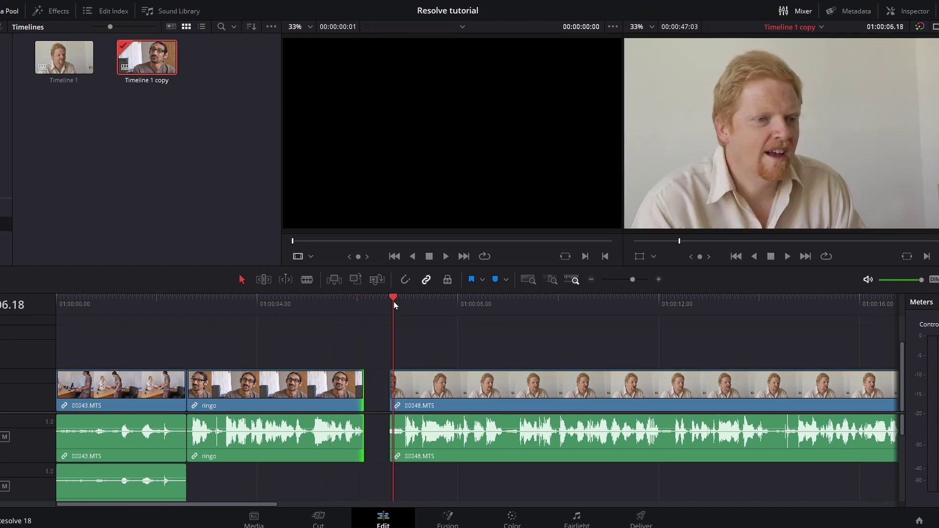
key(space)
key(space)
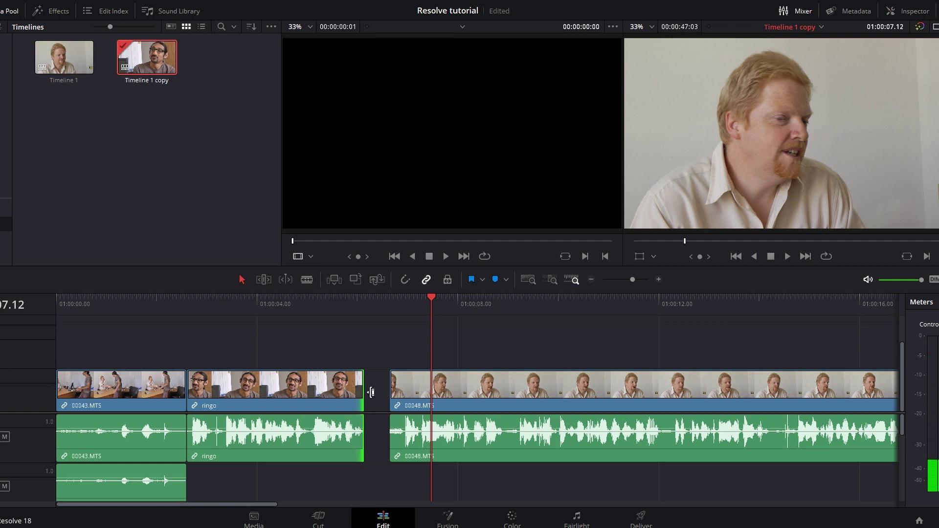
key(ctrl+z)
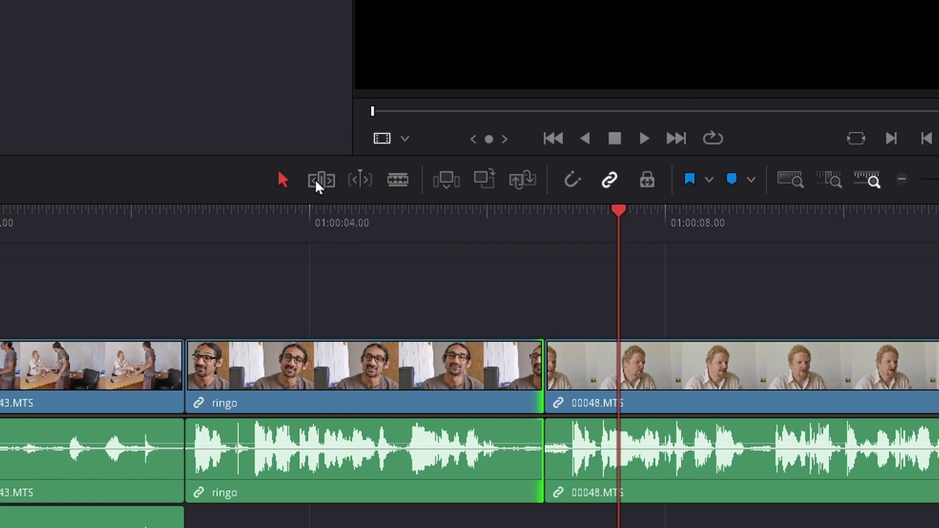
In Trim Edit mode, ripple-trim the end of the first ringo clip and the start of the following 00048.MTS clip, checking the cut in playback
click(317, 185)
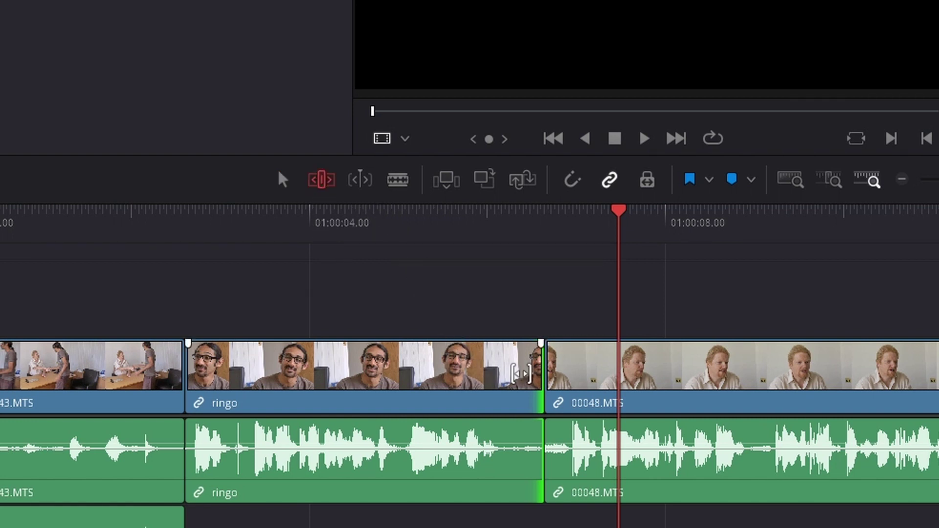
drag(533, 369, 495, 378)
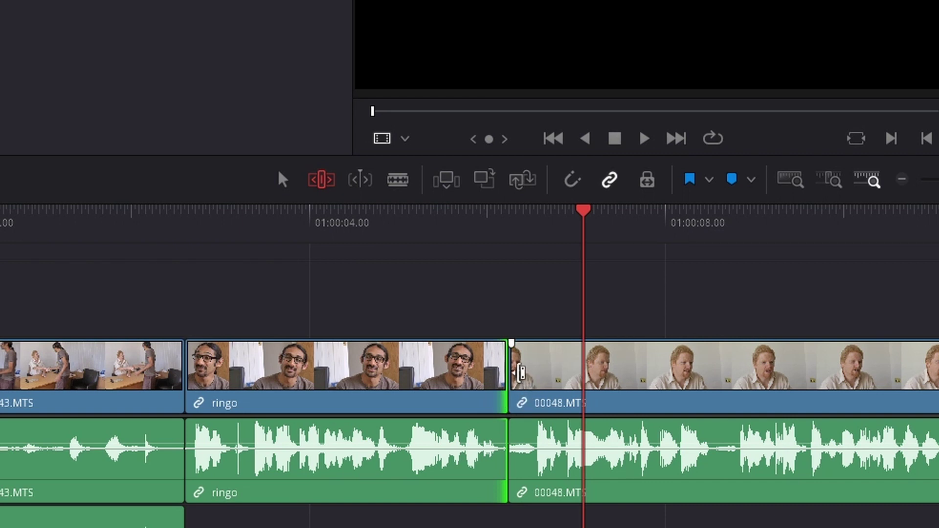
drag(519, 374, 537, 364)
click(434, 226)
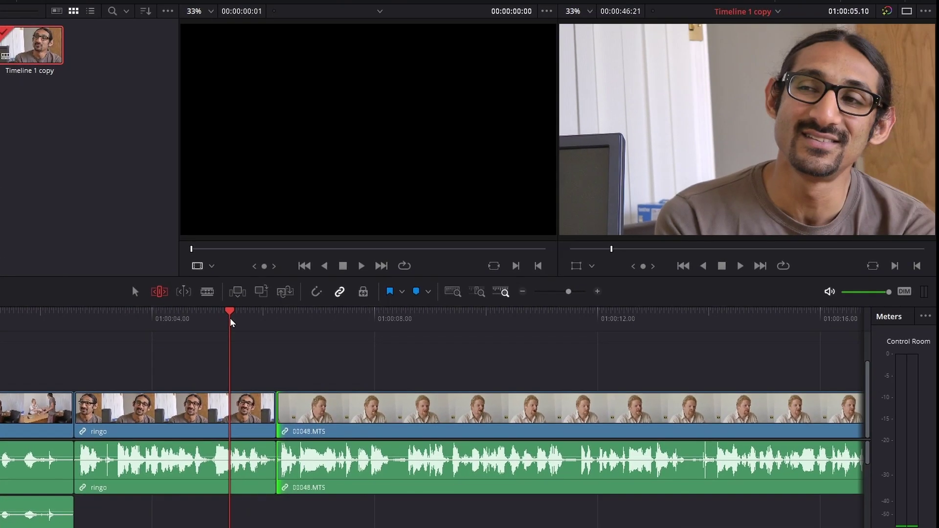
key(space)
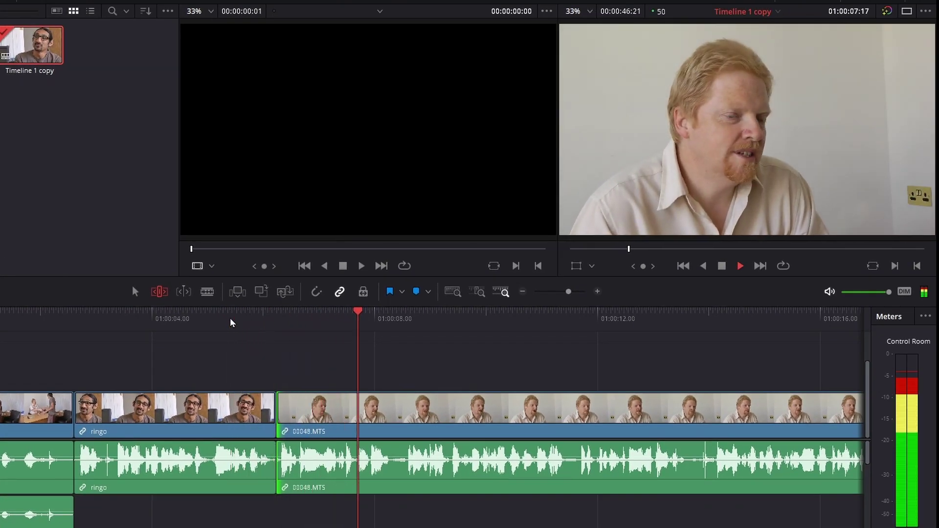
click(230, 318)
click(227, 321)
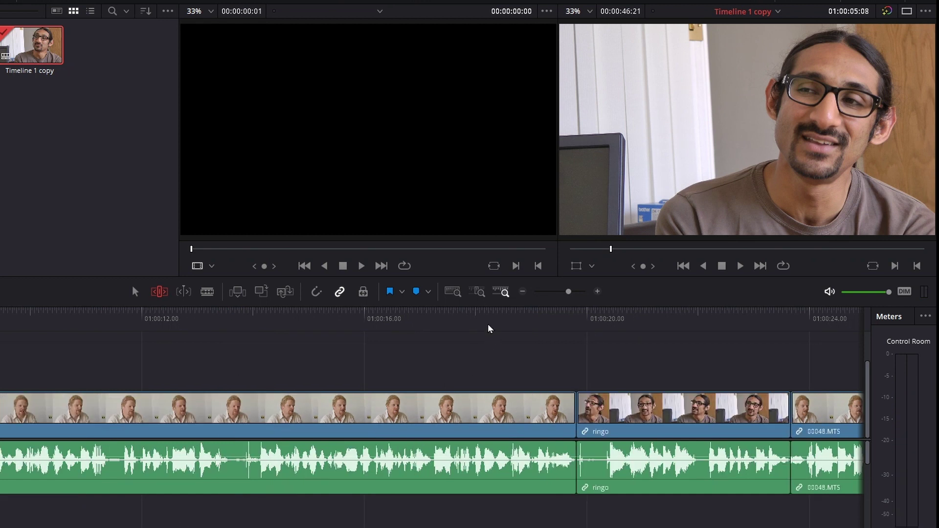
Ripple-trim the start of the second ringo clip to a later point, play across the cut, and return the playhead to 01:00:18:22
click(488, 324)
key(space)
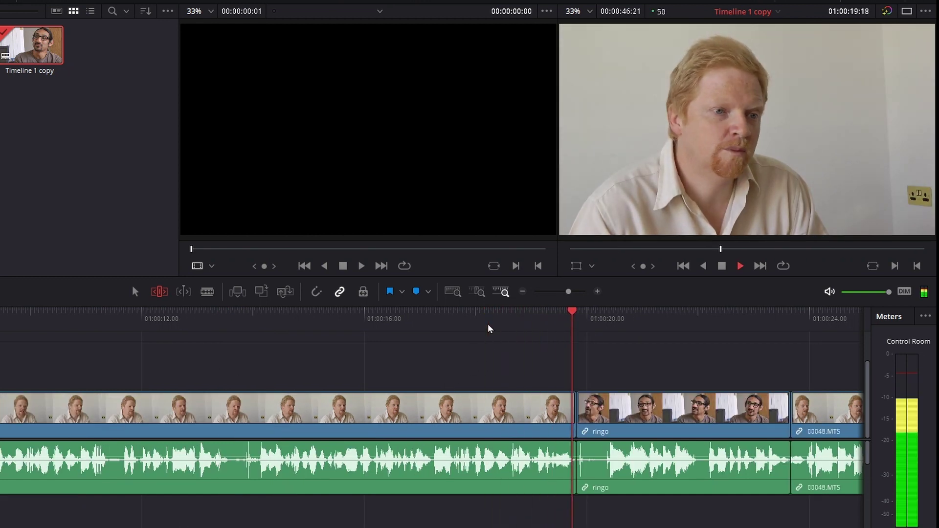
key(space)
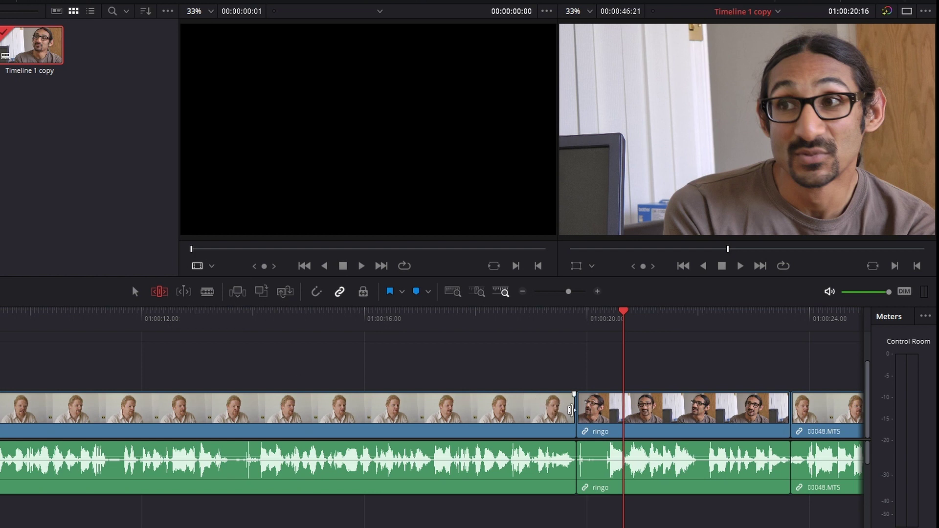
drag(582, 407, 611, 408)
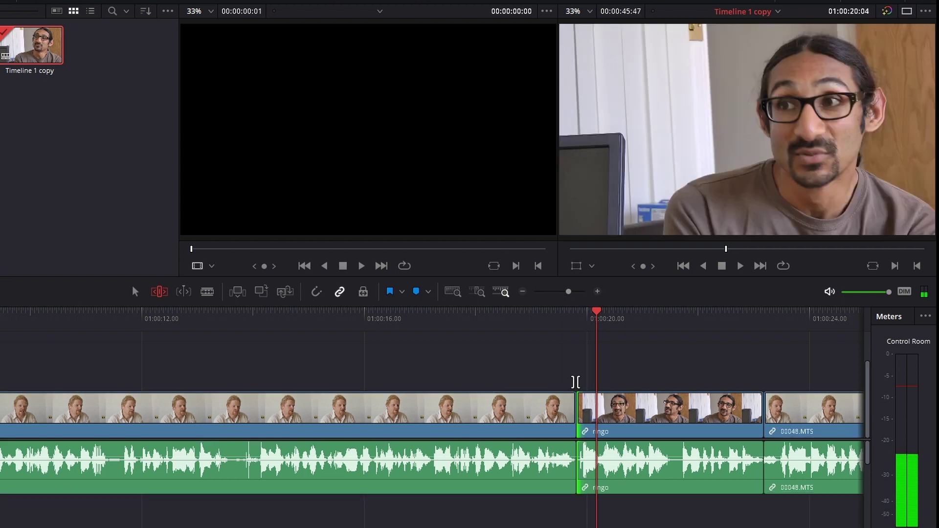
click(499, 323)
key(space)
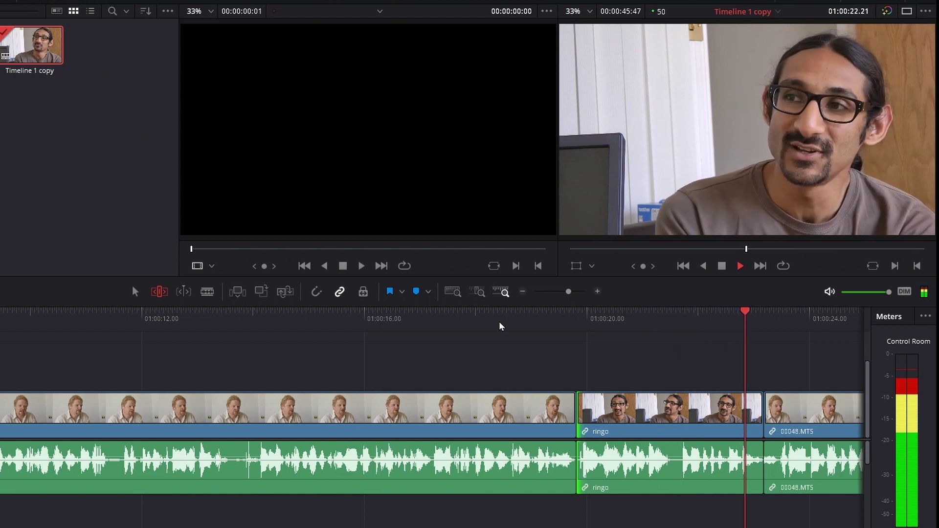
key(space)
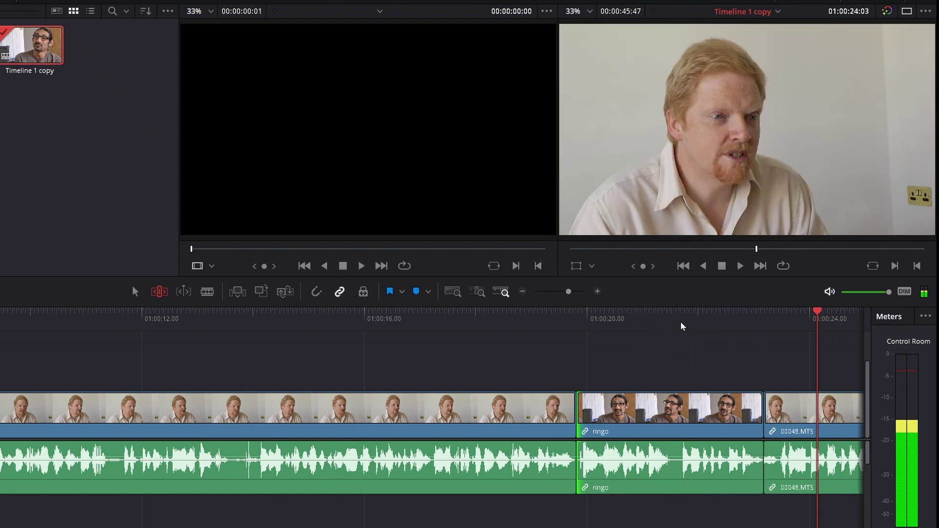
key(space)
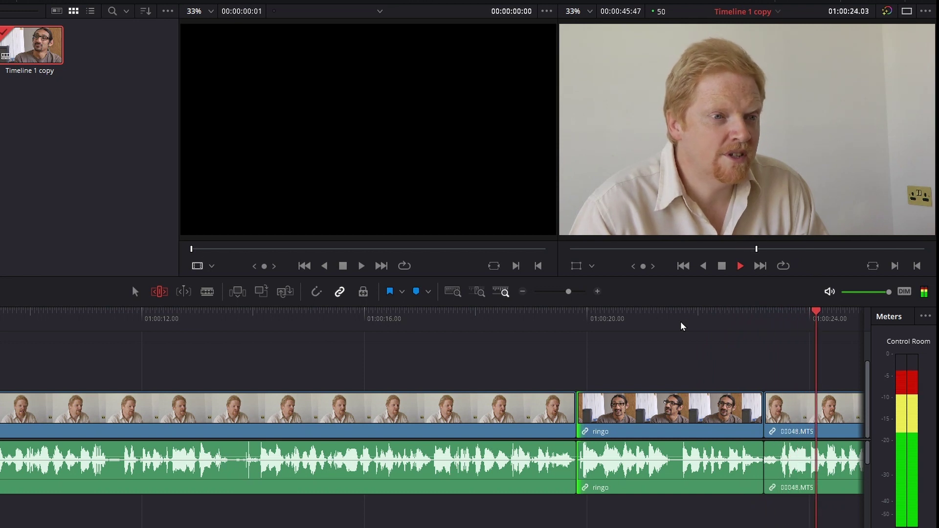
click(526, 324)
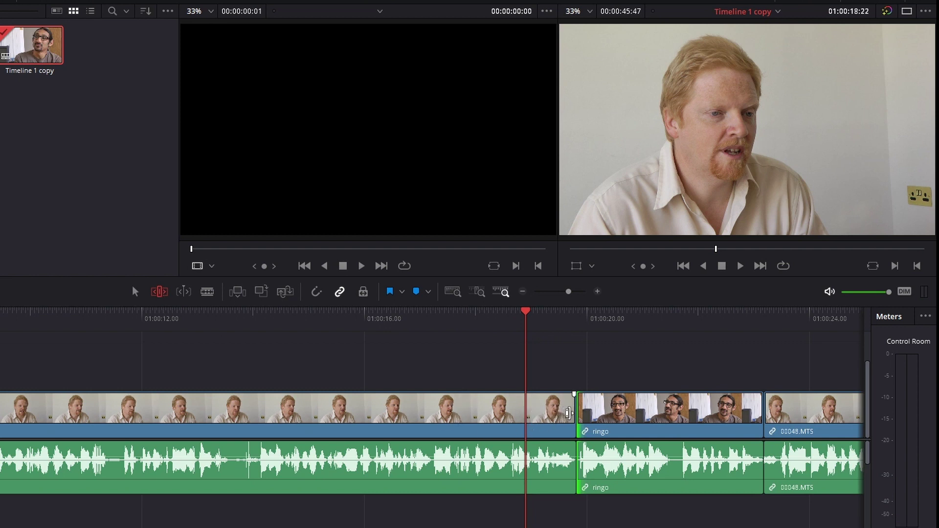
Ripple-extend the end of the 00048.MTS clip before the second ringo clip, and play across the cut from 01:00:18:16
drag(569, 413, 585, 414)
drag(524, 326, 512, 323)
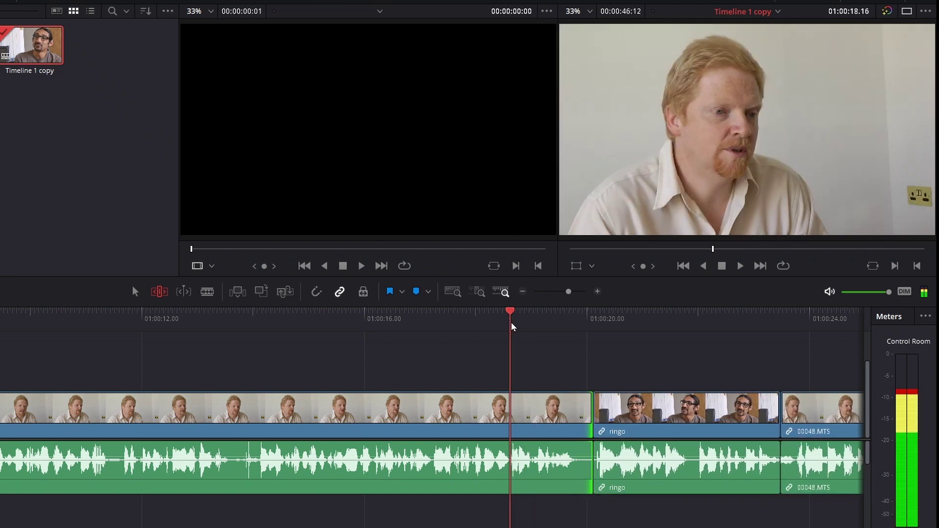
key(space)
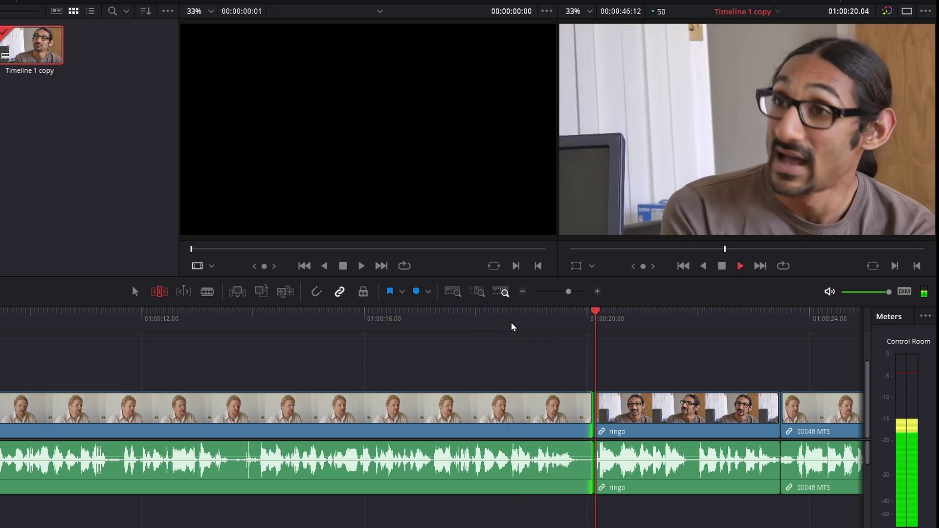
key(space)
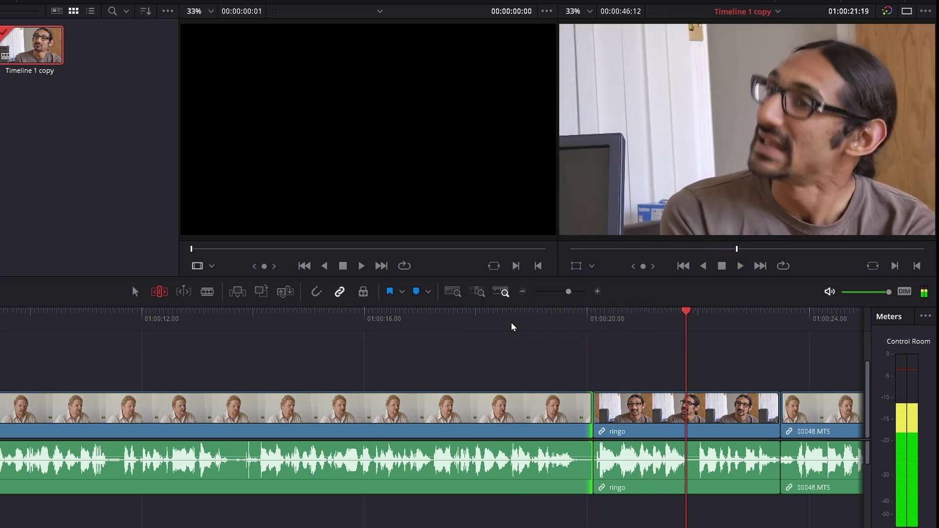
Switch to selection mode, shift the cut before the second ringo clip slightly later, and nudge it back
click(135, 292)
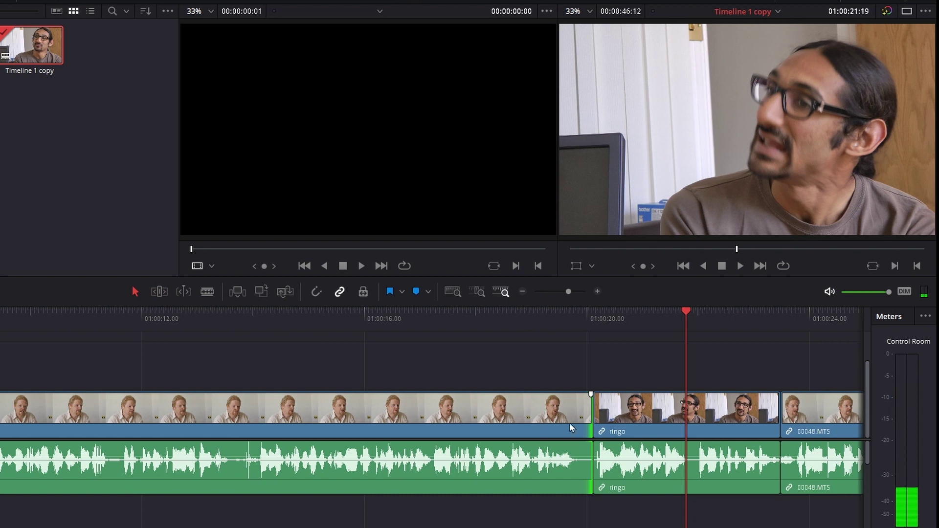
mouse_move(591, 414)
mouse_down()
mouse_move(645, 414)
mouse_move(540, 421)
mouse_move(594, 421)
mouse_up()
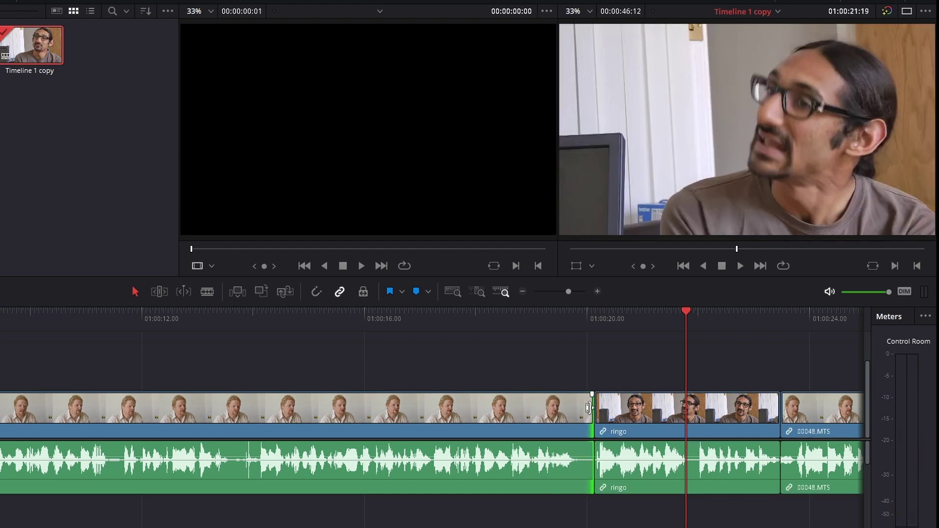
key(comma)
Play from 01:00:19:02 across both cuts of the second ringo clip
click(538, 317)
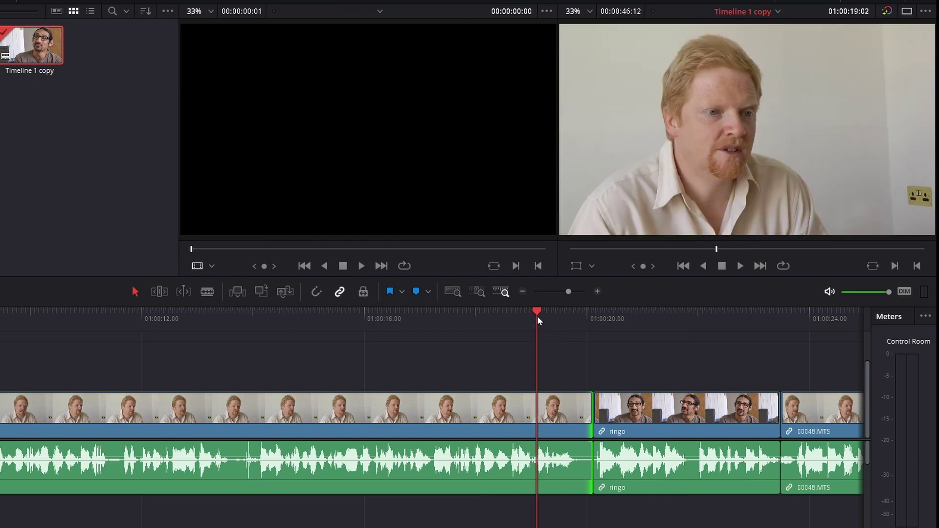
key(space)
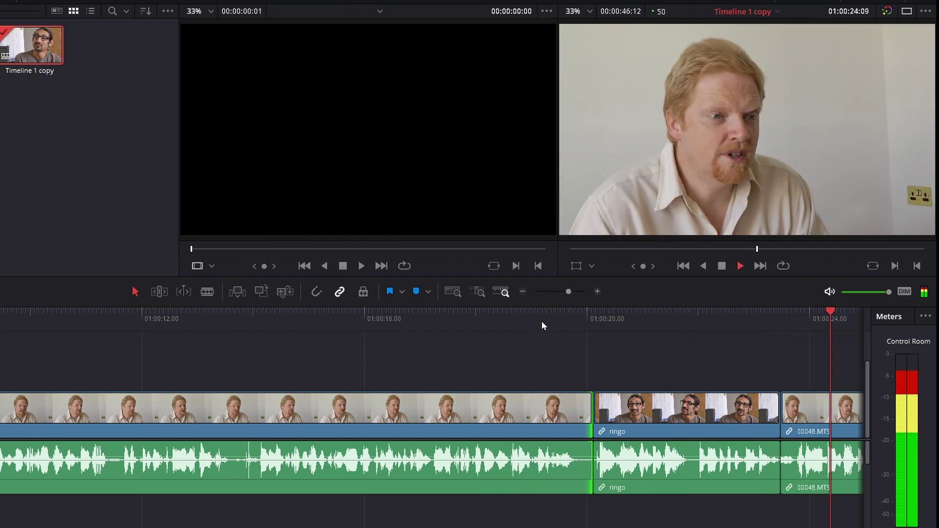
key(space)
Mark an In point at 01:00:23:12, the start of the 00048.MTS clip after ringo, and an Out point at 01:00:23:17
mouse_move(771, 317)
mouse_down()
mouse_move(789, 317)
mouse_move(771, 323)
mouse_move(789, 323)
mouse_move(781, 328)
mouse_up()
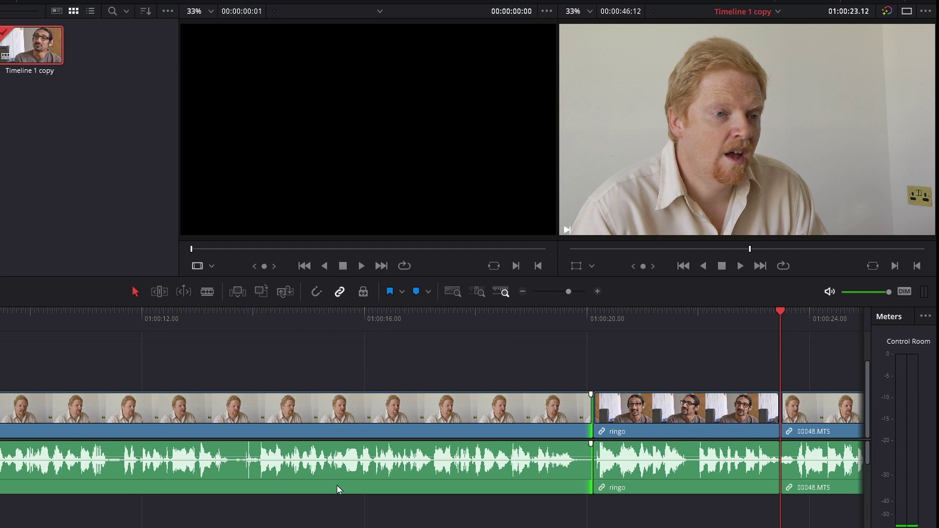
scroll(464, 405, right, 4)
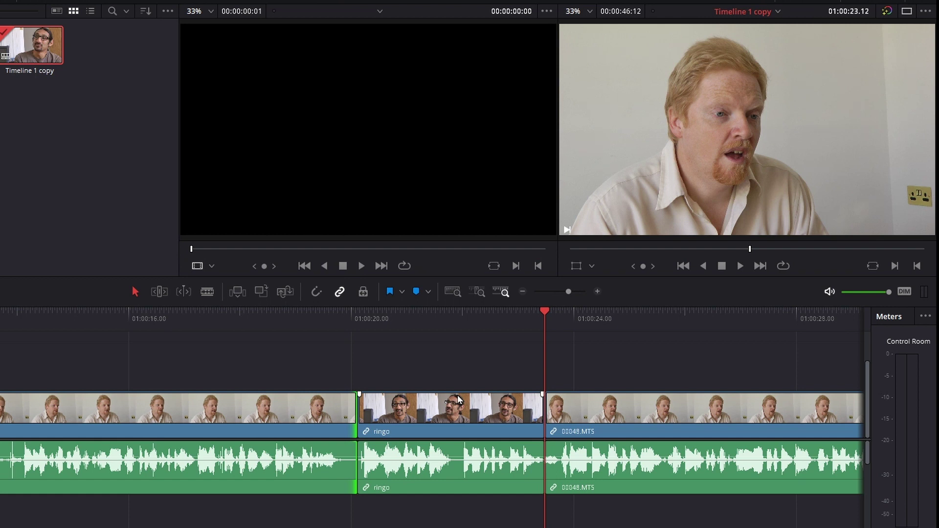
drag(550, 313, 545, 319)
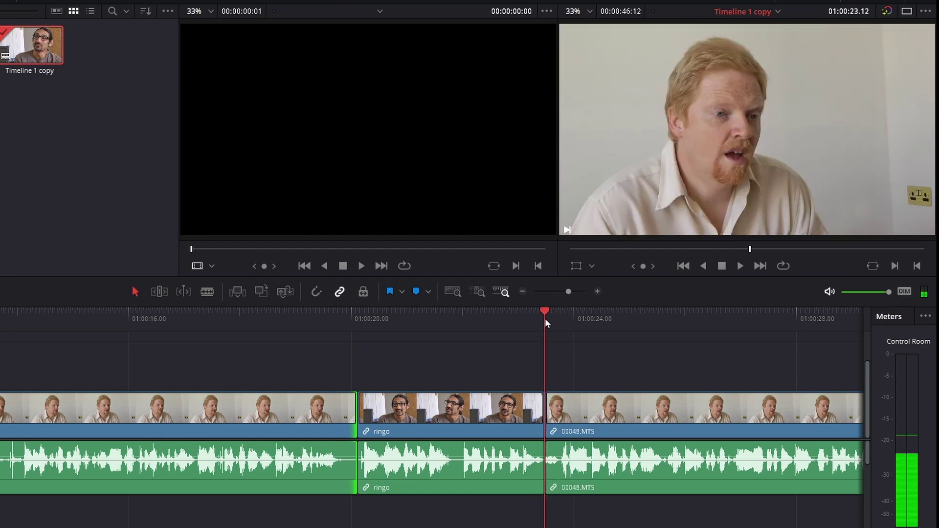
key(i)
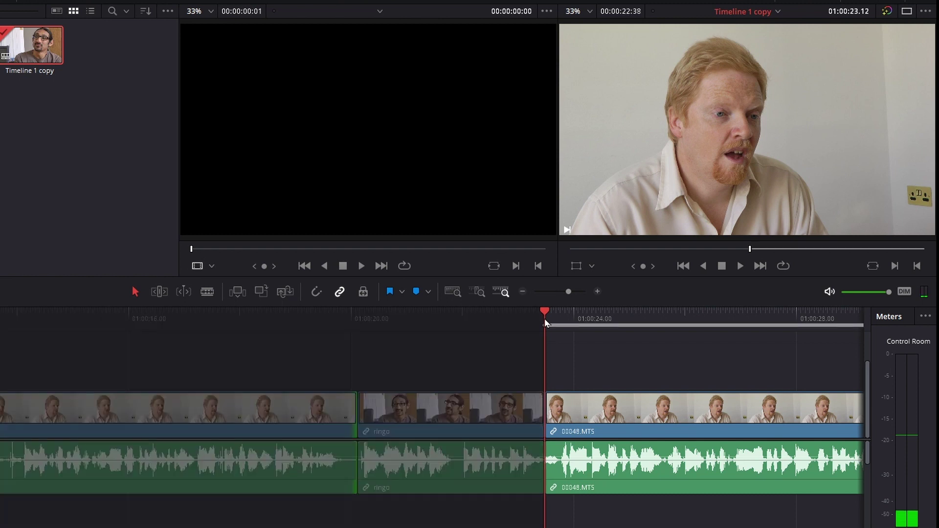
drag(553, 314, 559, 314)
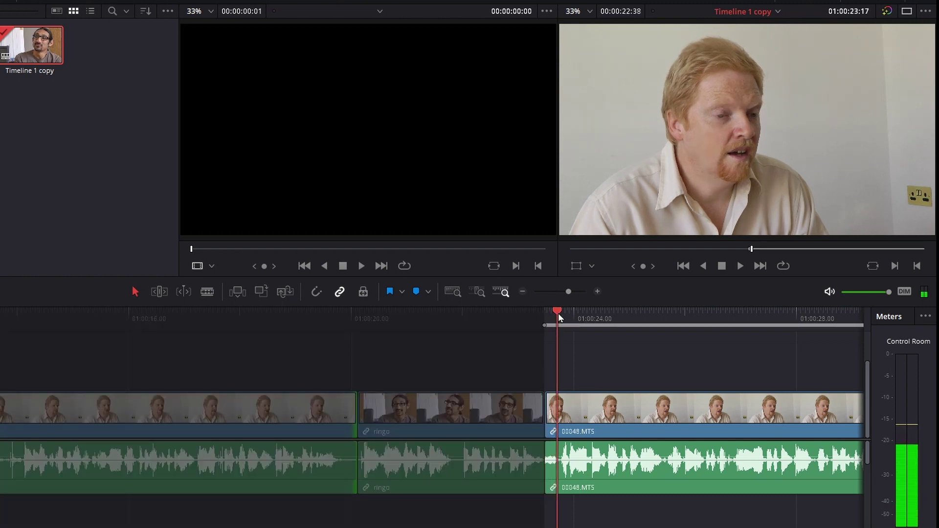
key(o)
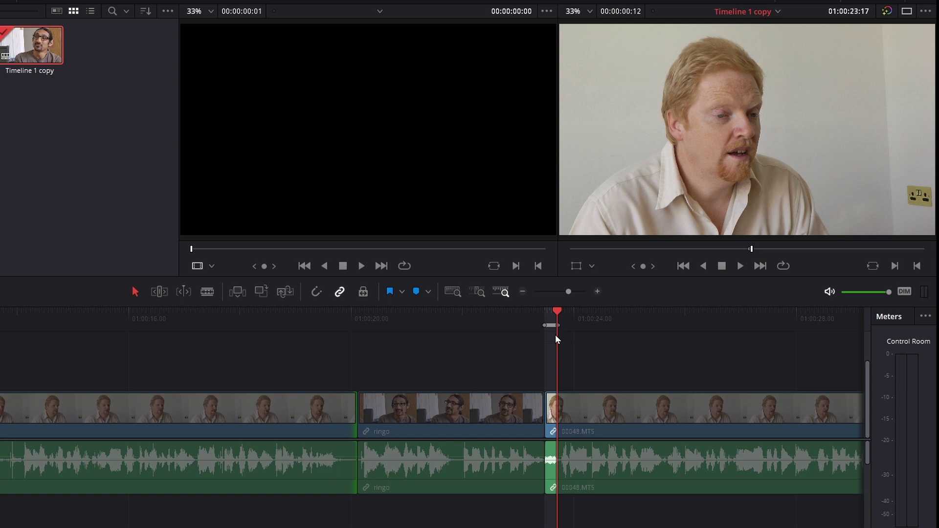
Ripple delete the marked range at the start of 00048.MTS, play across the cut, and undo the deletion
click(515, 316)
key(space)
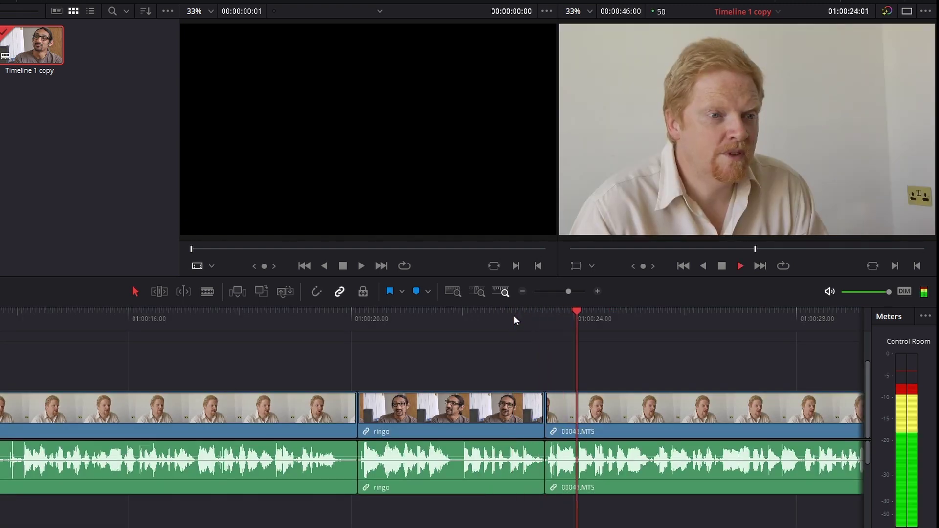
key(space)
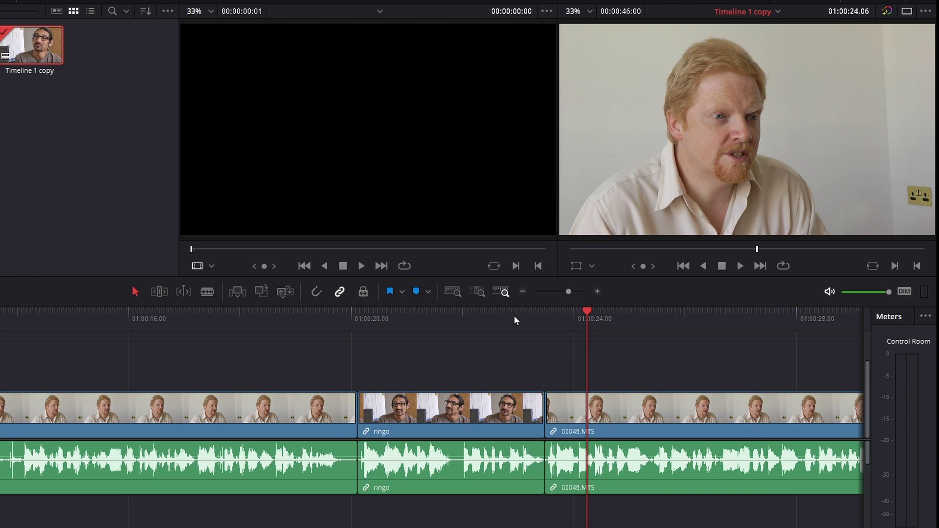
key(ctrl+z)
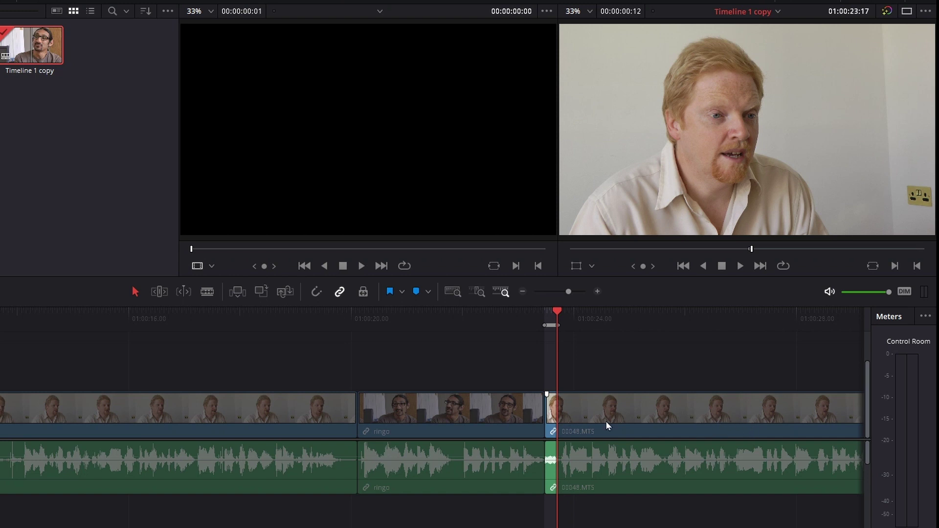
Try a ripple delete with the whole 00048.MTS clip selected, undo it, and move the playhead to 01:00:23:13
click(743, 415)
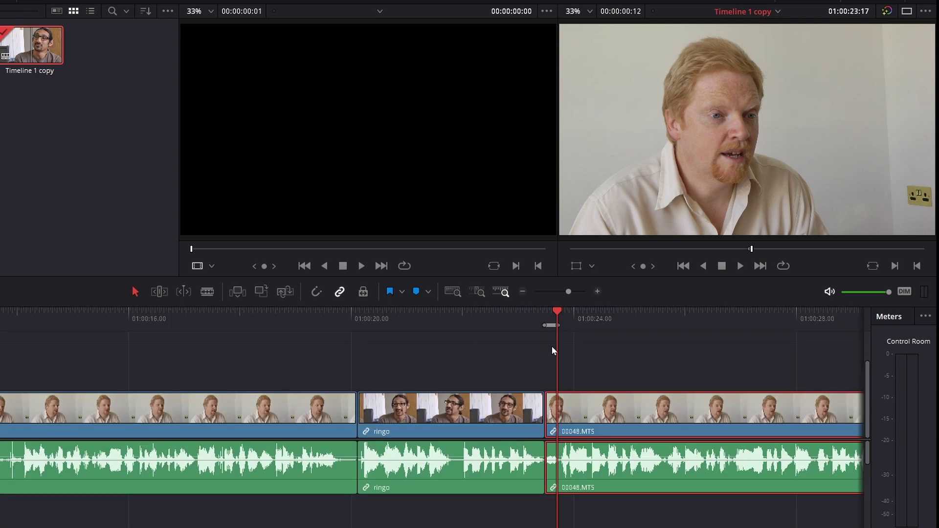
key(ctrl+z)
key(ctrl+z)
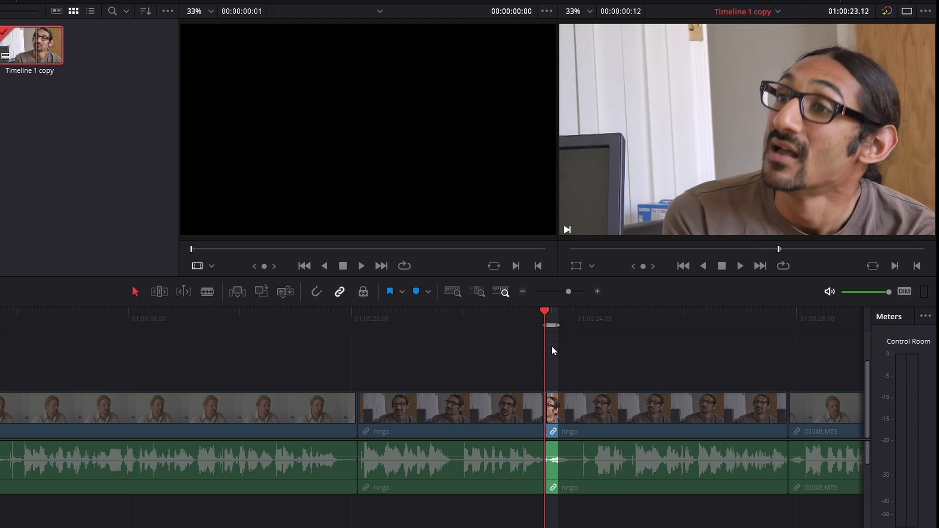
key(ctrl+z)
drag(557, 325, 548, 321)
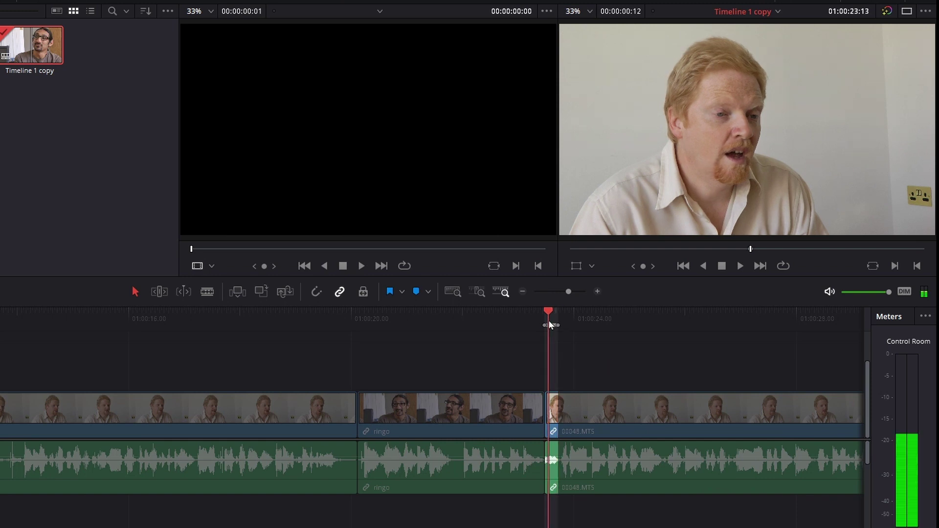
Select and deselect the 00048.MTS clip, ripple delete only the marked range, and undo the deletion
click(662, 409)
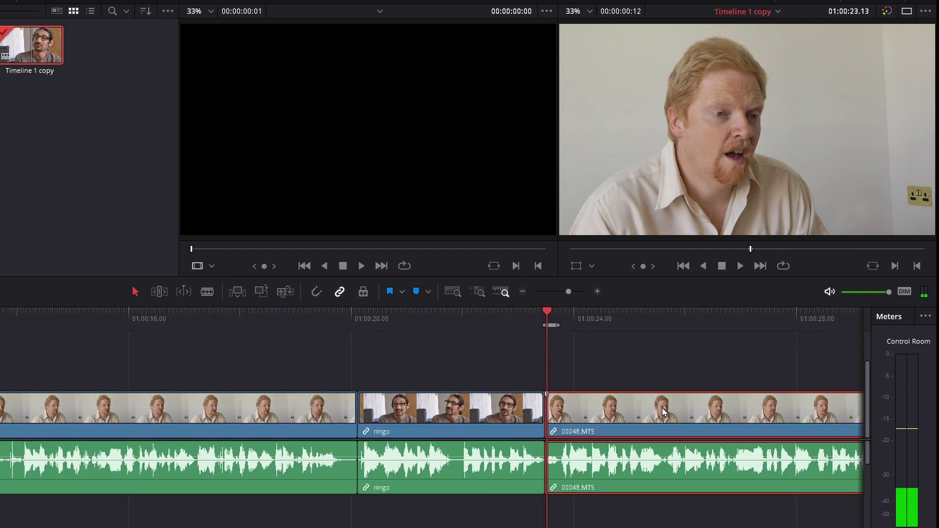
click(659, 354)
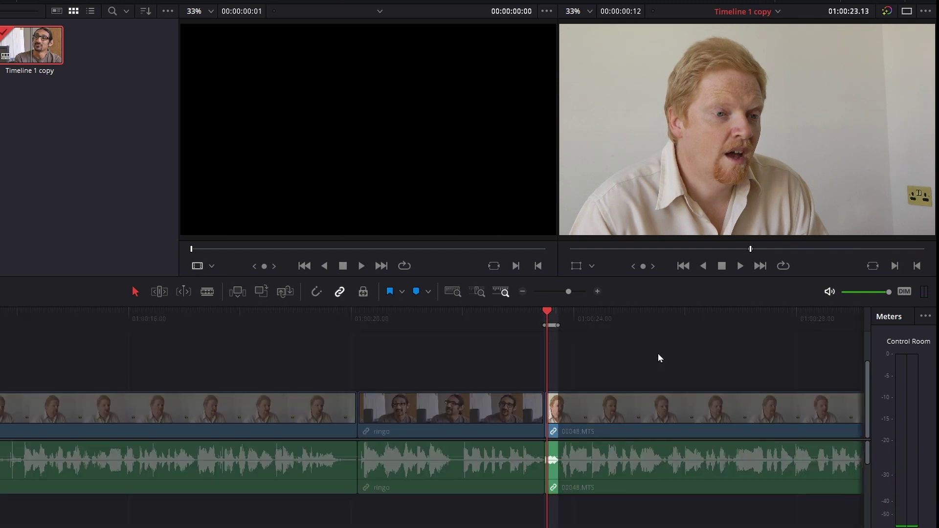
key(Delete)
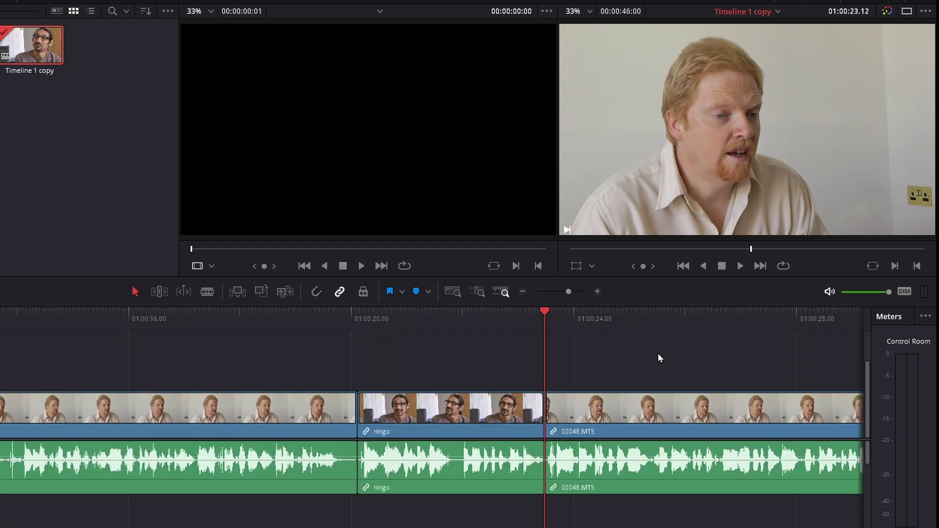
key(ctrl+z)
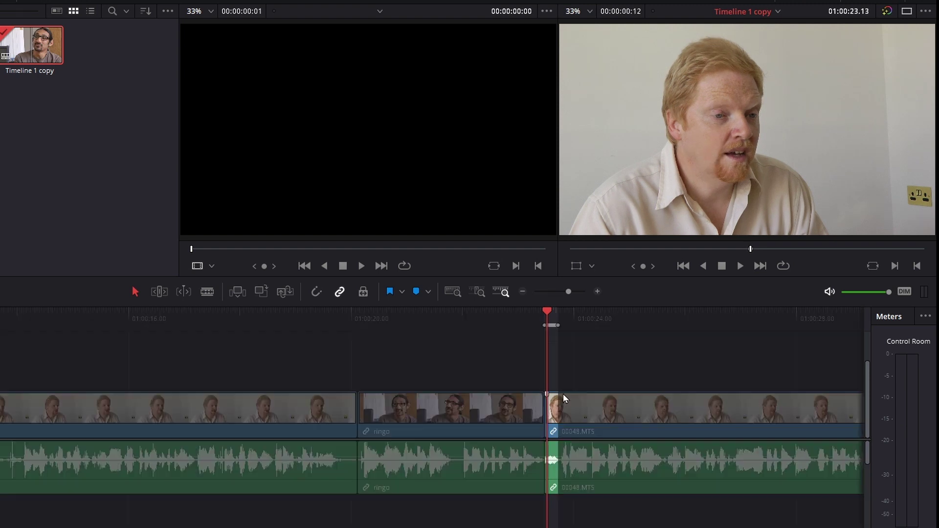
With no clip selected, ripple delete the marked range at the start of 00048.MTS and park the playhead at 01:00:23:04
click(669, 416)
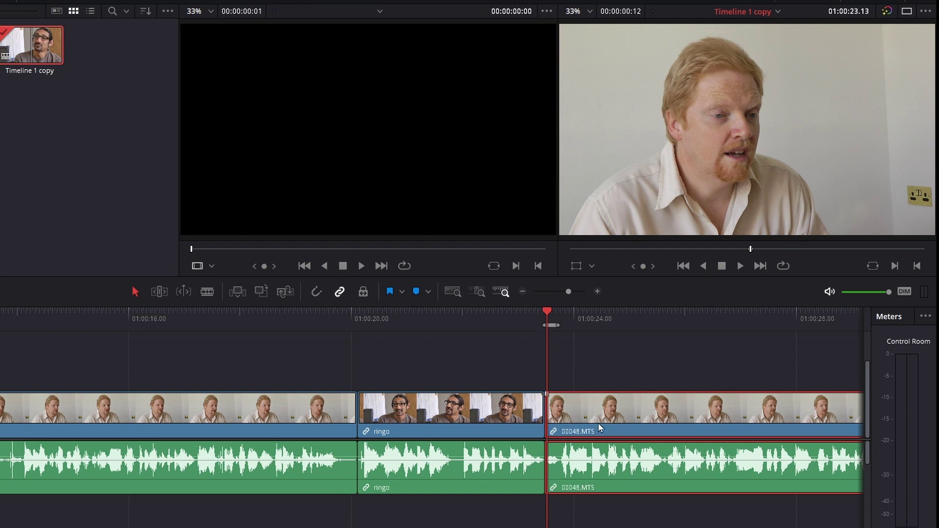
key(v)
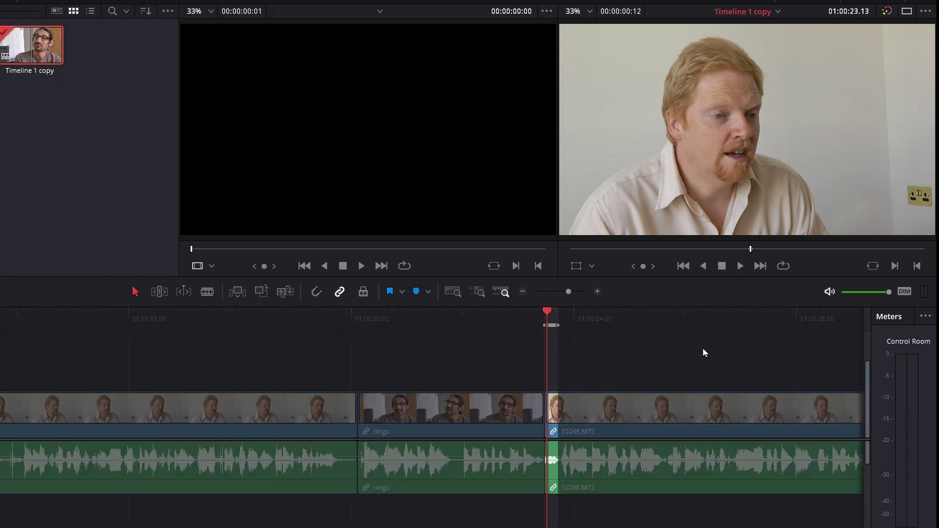
key(Delete)
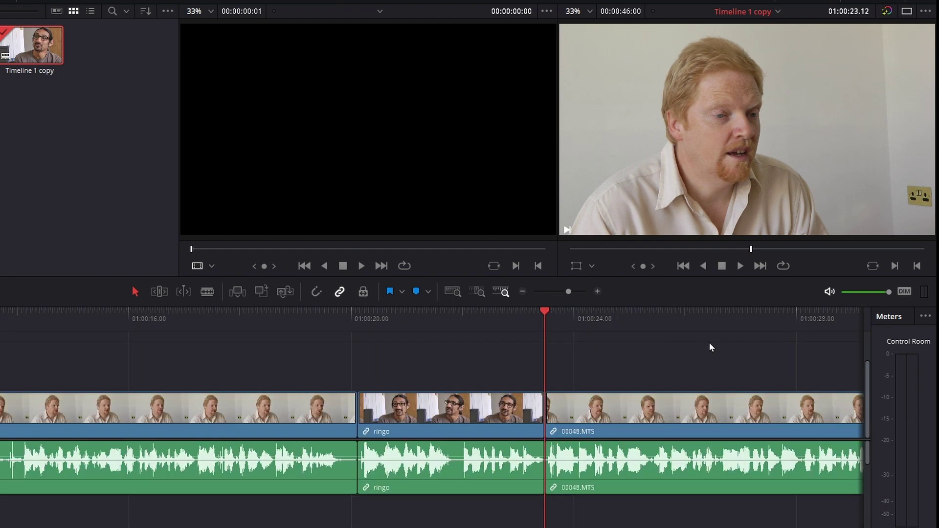
drag(544, 319, 528, 327)
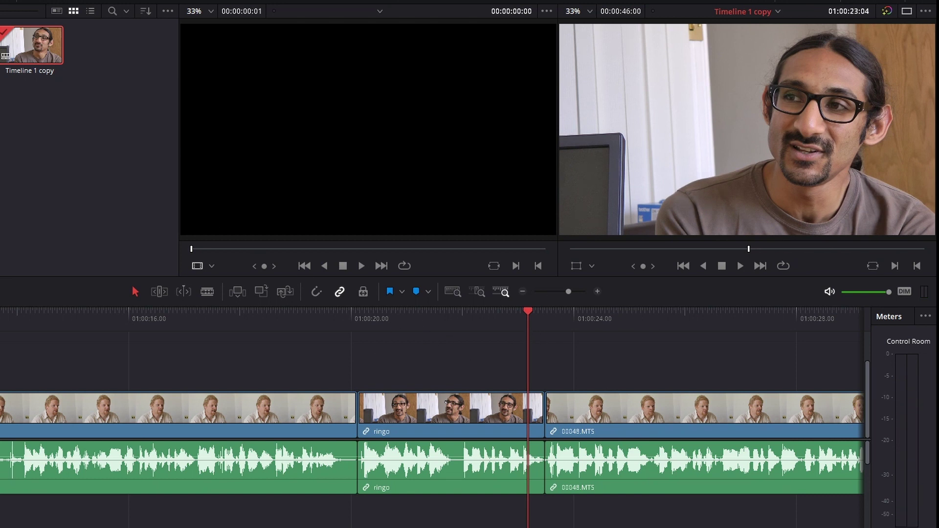
Load the ringo clip into the source viewer and place its marked section on the track above ringo in the timeline
scroll(88, 146, up, 5)
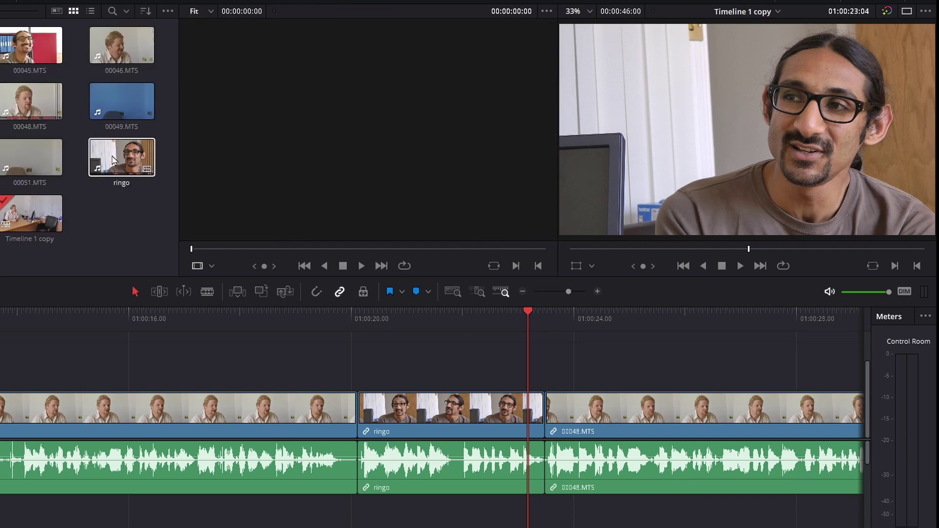
click(122, 156)
drag(320, 246, 319, 247)
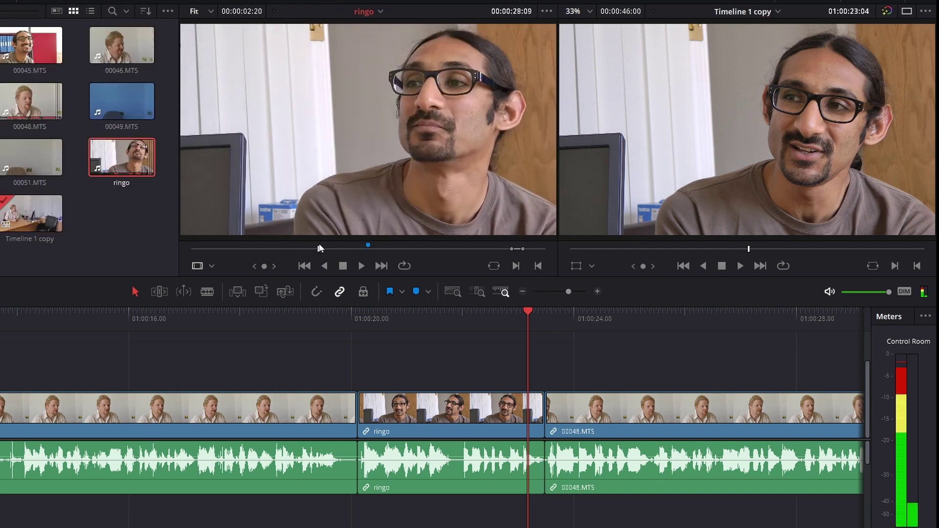
drag(451, 177, 431, 355)
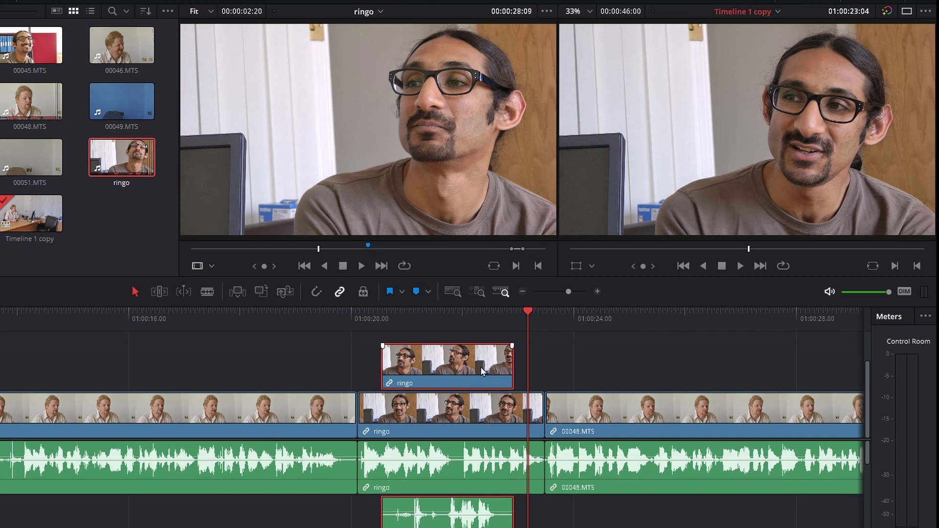
Try a ripple delete across the stacked ringo clips, undo it, and delete the upper ringo clip
key(Delete)
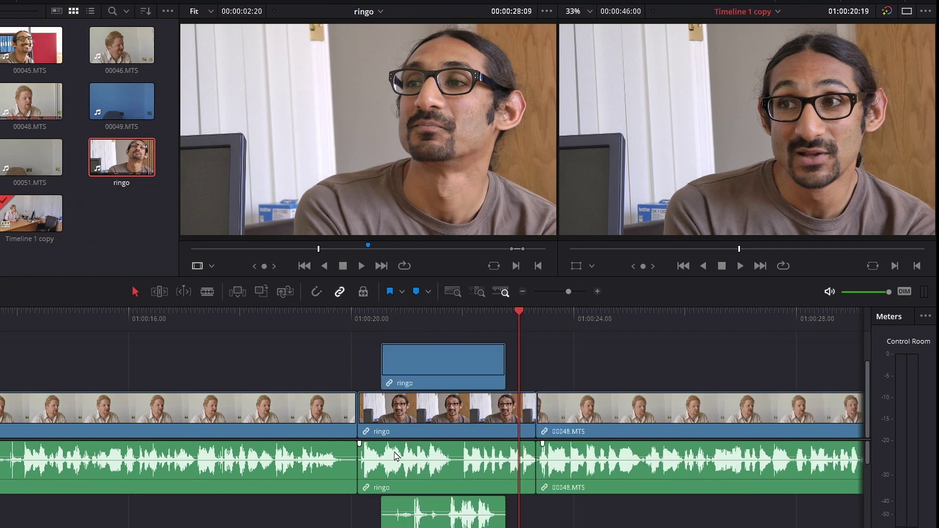
click(461, 373)
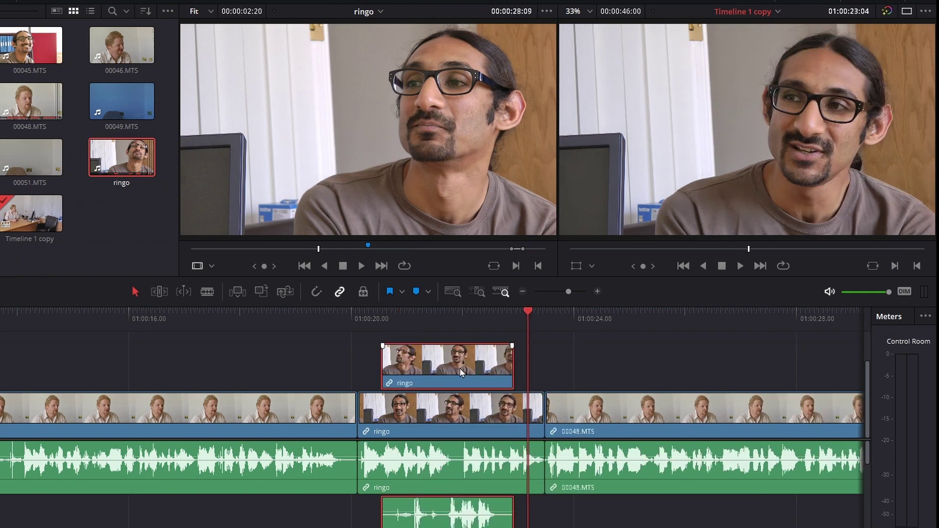
key(Delete)
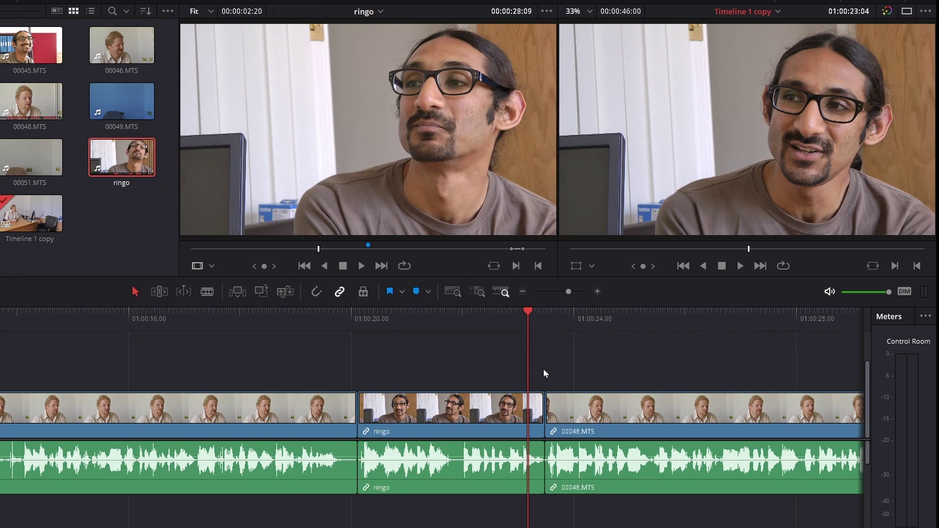
Play across the cut from 00048.MTS to ringo near 01:00:29 to check the timing of the edit
click(532, 320)
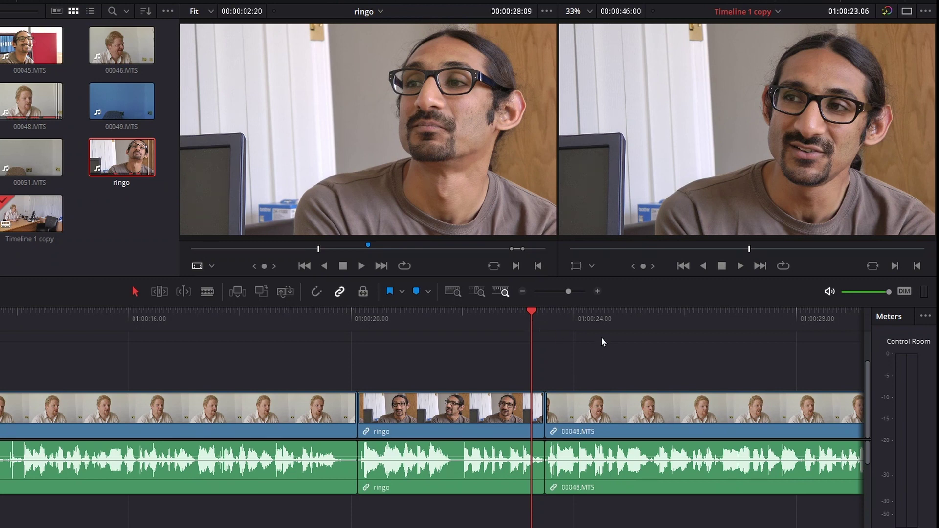
drag(567, 316, 579, 316)
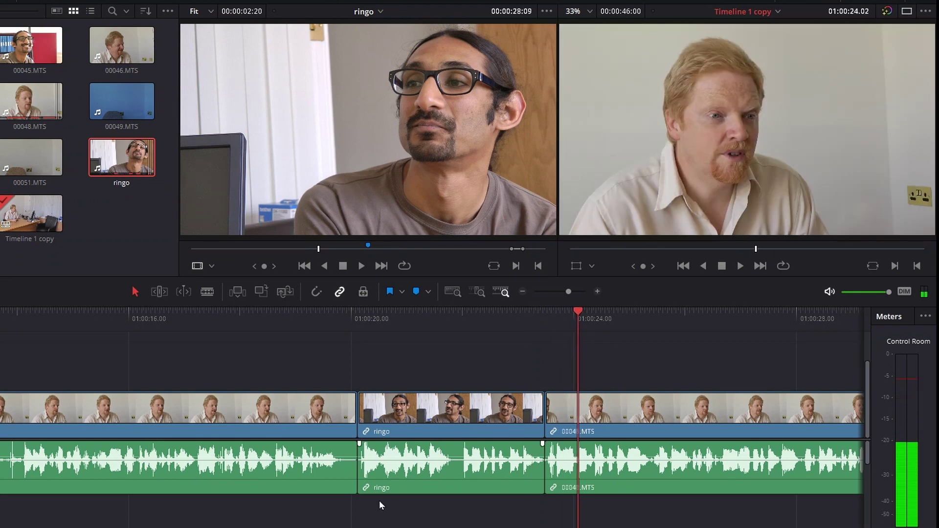
scroll(529, 365, right, 10)
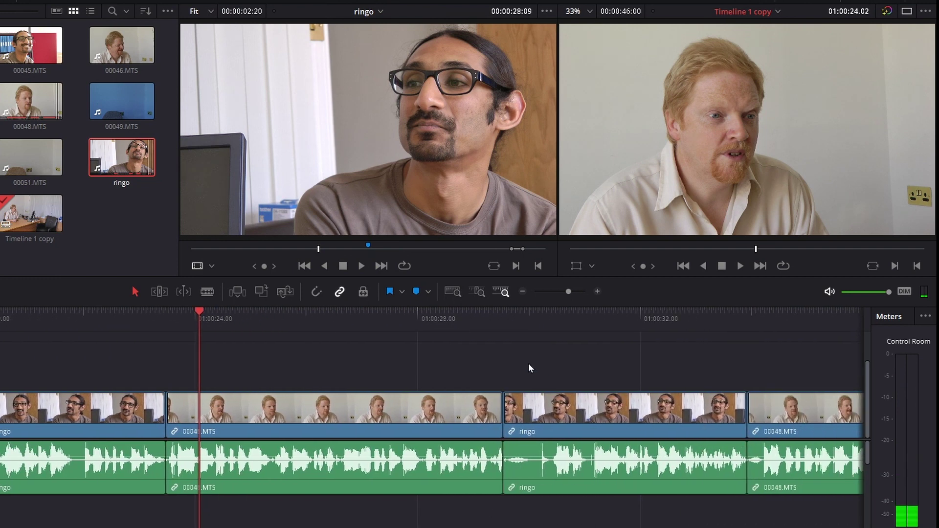
click(453, 315)
key(space)
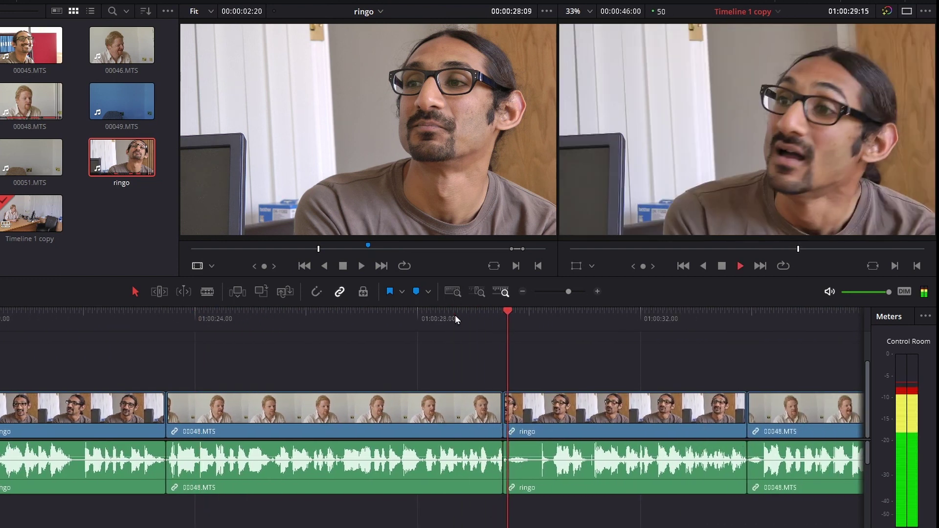
key(space)
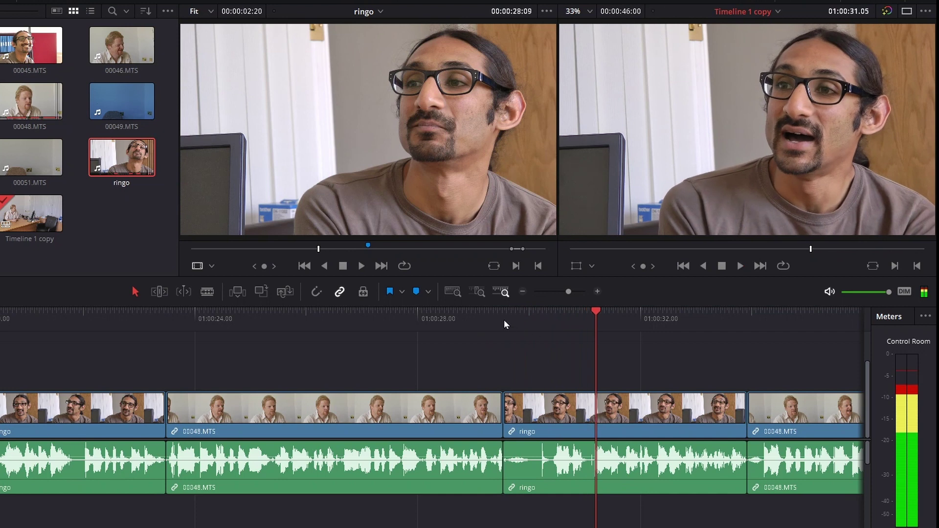
click(493, 317)
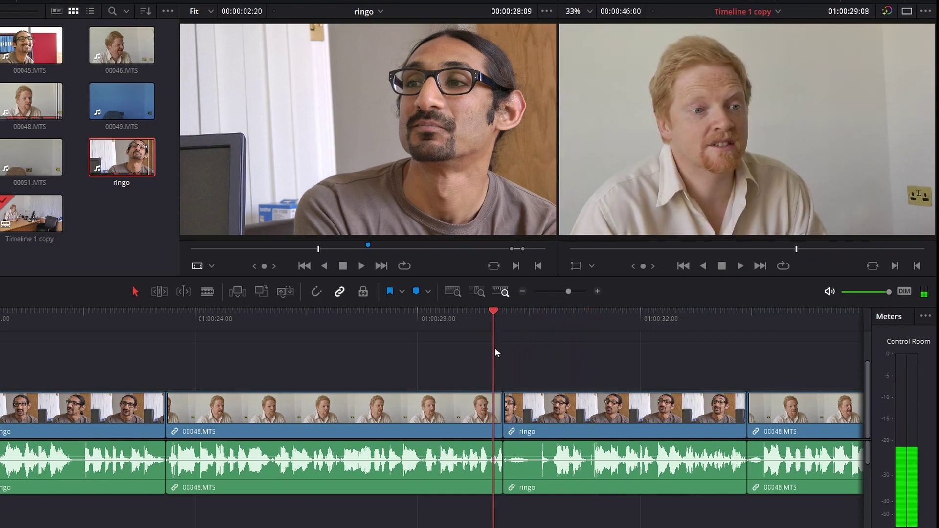
Ripple-extend the end of 00048.MTS by 9 frames in Trim Edit mode, and play across the cut into ringo
click(161, 292)
drag(497, 413, 507, 412)
click(136, 292)
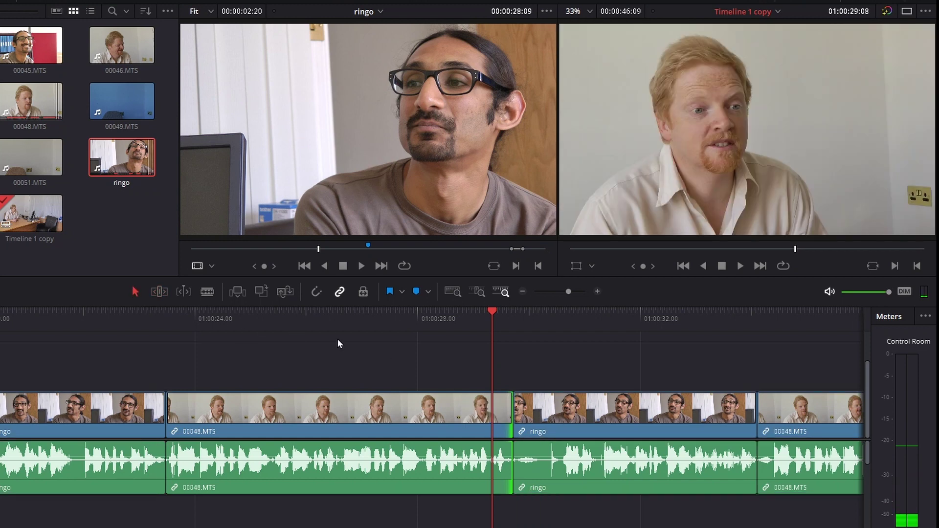
key(space)
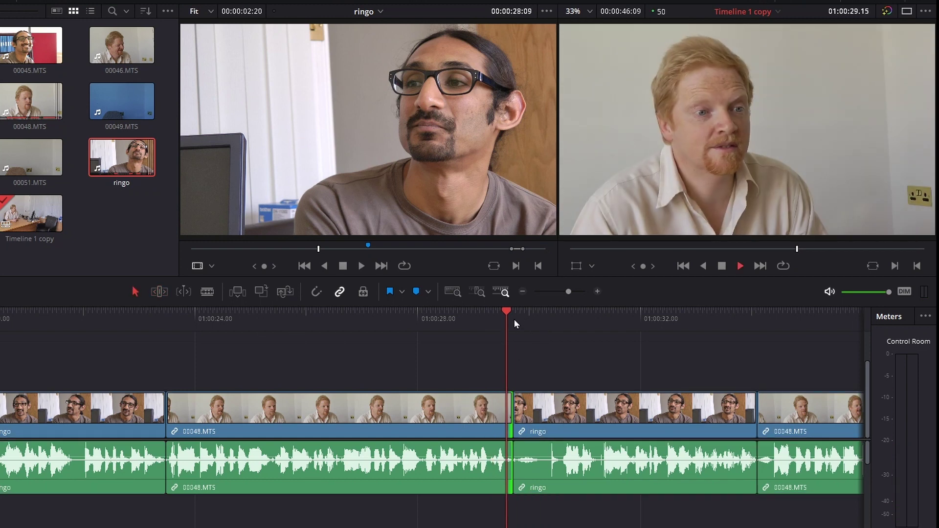
key(space)
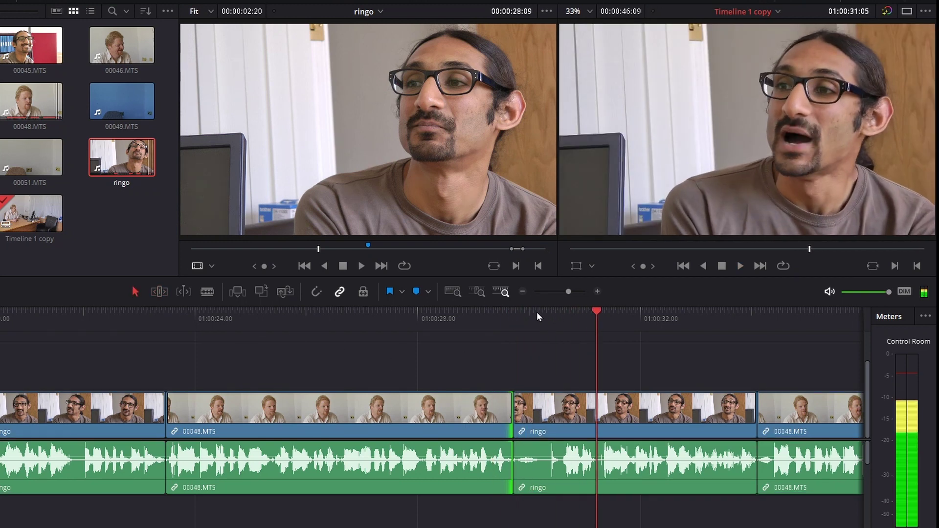
Mark the pause at the start of ringo with an Out point and an In point at 01:00:29:19, and ripple delete it
drag(536, 313, 516, 320)
key(o)
key(i)
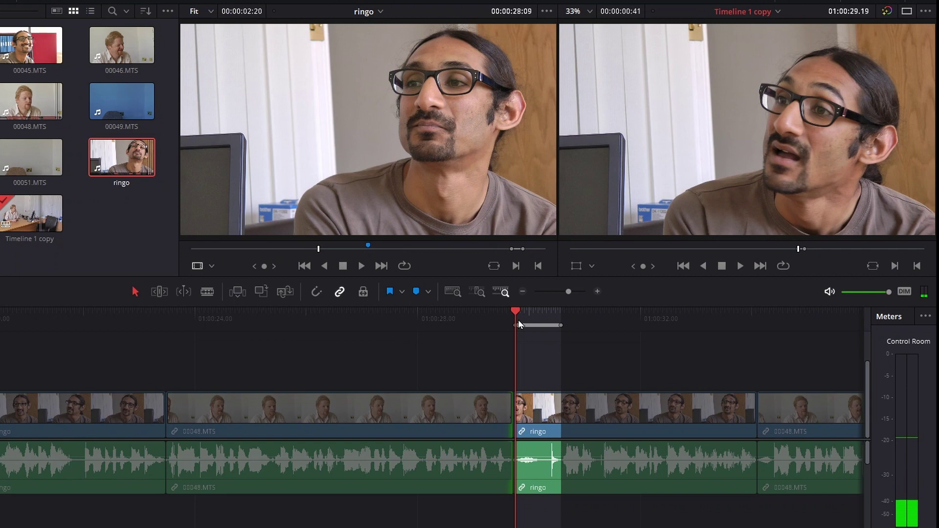
key(Delete)
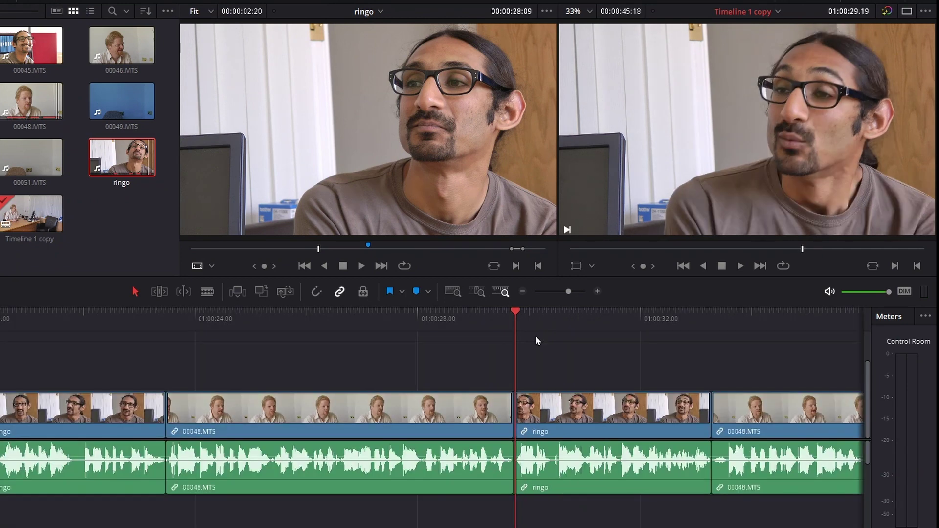
Play across the edit from 00048.MTS into the shortened ringo clip, and undo the ripple delete
click(483, 317)
key(space)
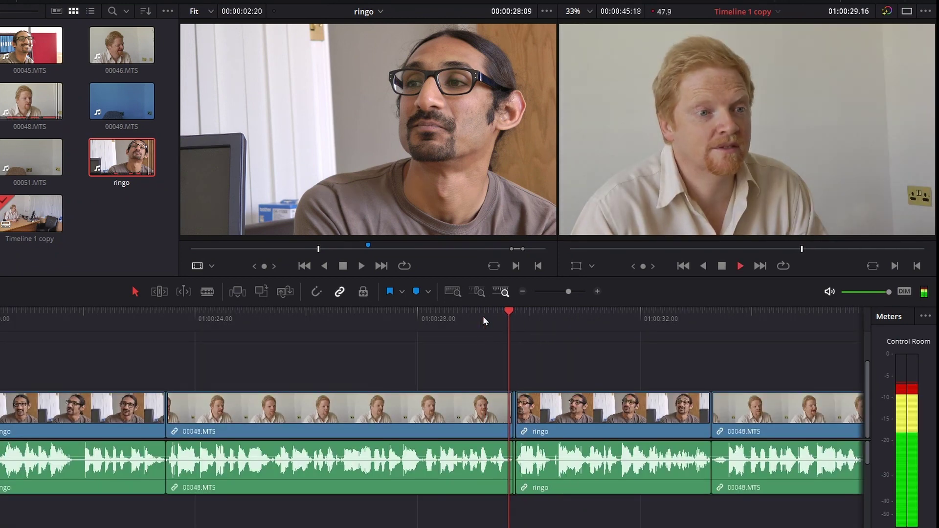
click(497, 314)
key(space)
drag(512, 315, 506, 326)
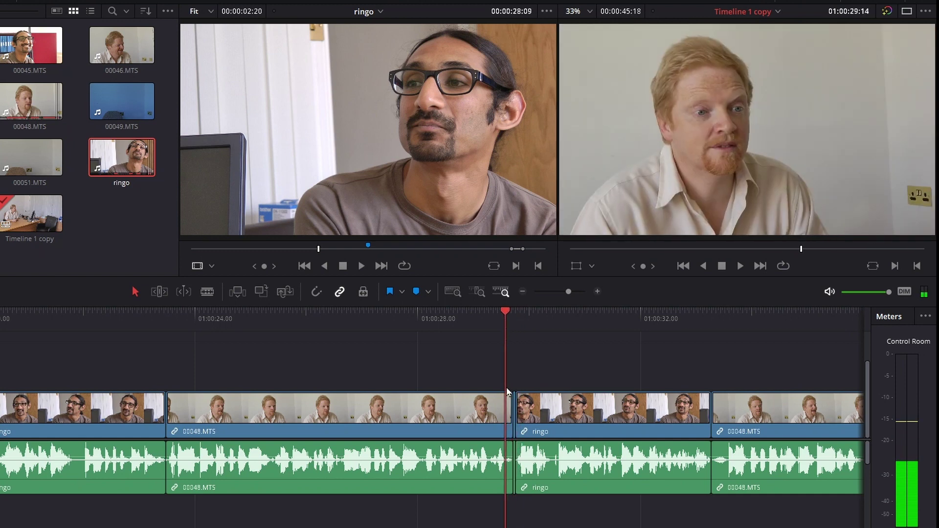
key(ctrl+z)
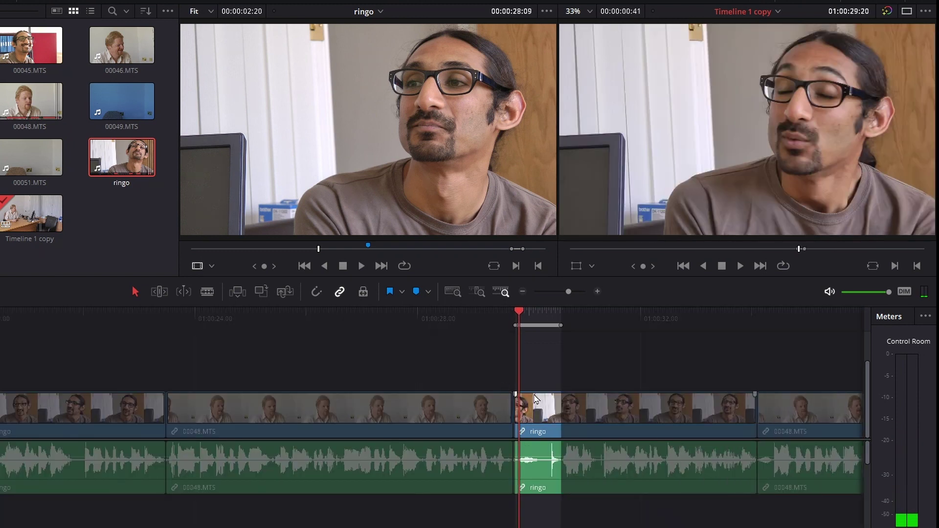
Turn on snapping and reset the In point exactly to the first frame of the ringo clip, at 01:00:29:18
key(ctrl+equal)
key(ctrl+equal)
key(ctrl+equal)
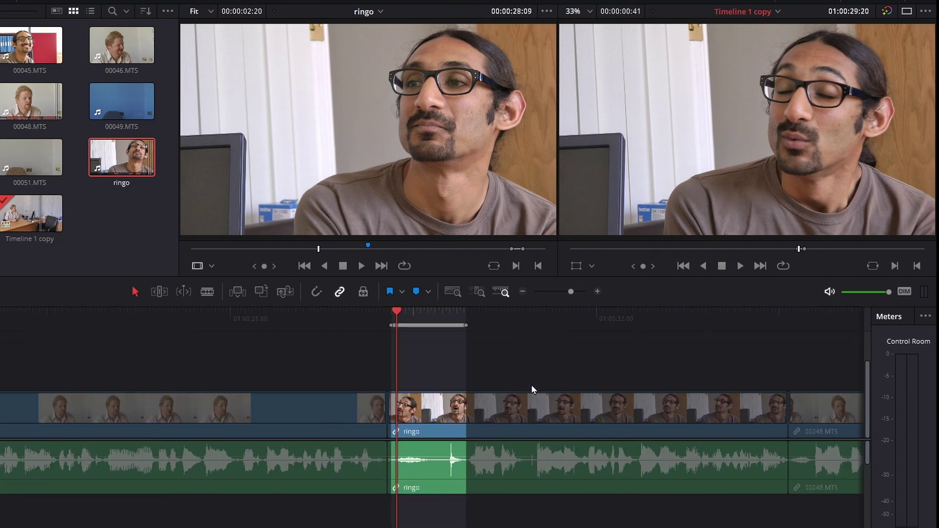
scroll(534, 391, up, 6)
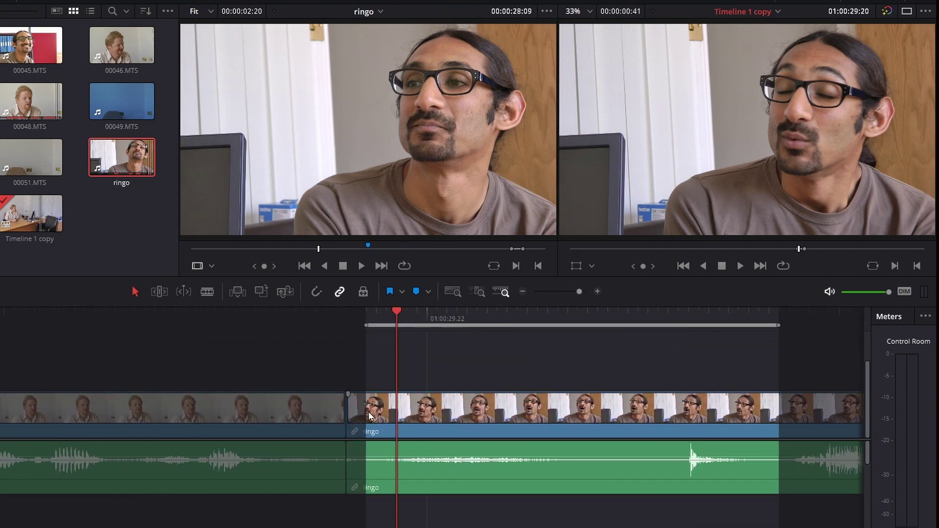
drag(384, 321, 346, 320)
click(317, 292)
key(i)
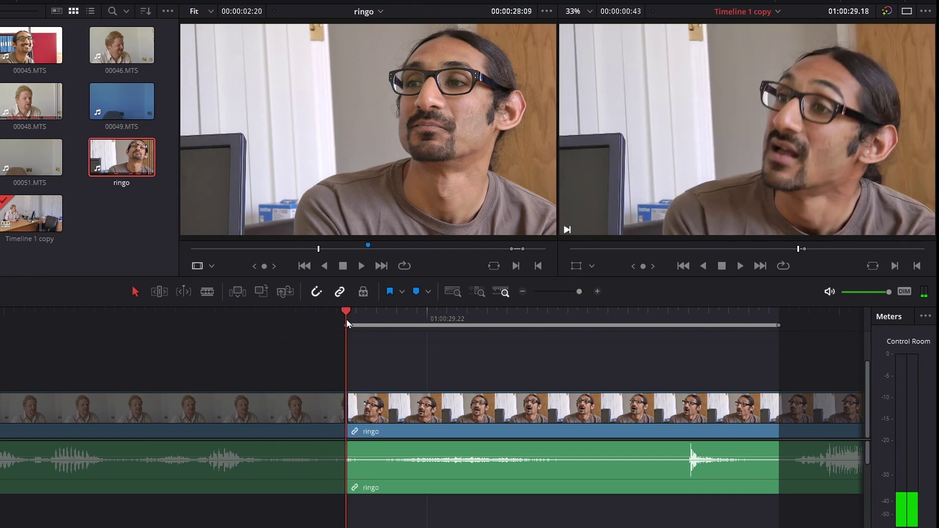
Clear the In and Out points and park the playhead inside ringo at 01:00:30:14, just before the speech begins
key(ctrl+minus)
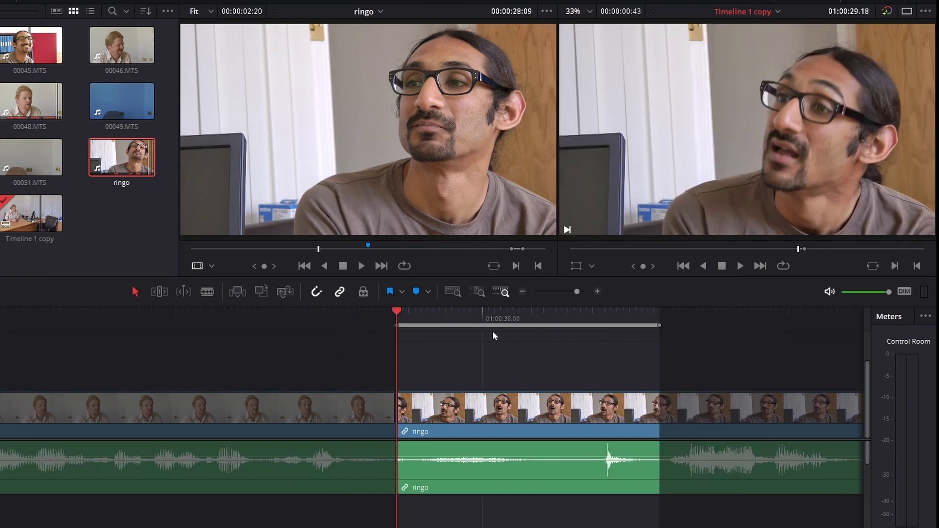
key(alt+x)
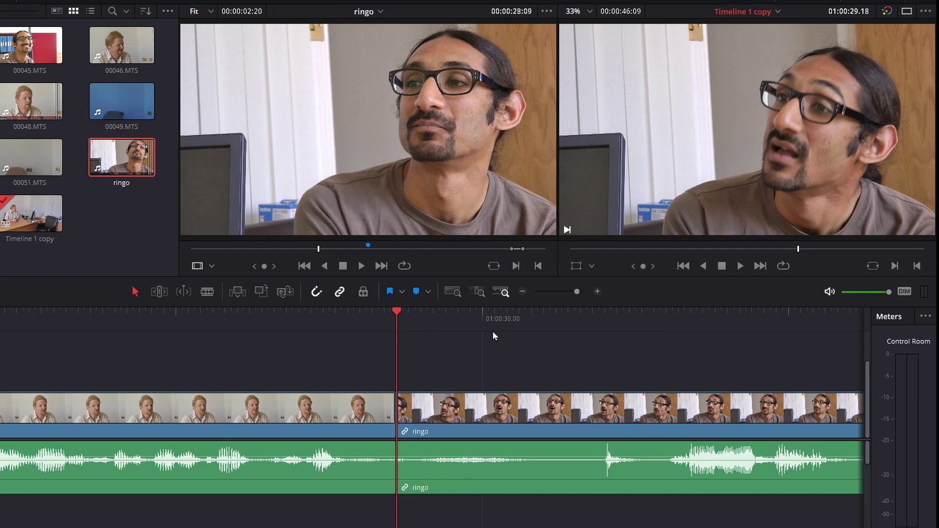
drag(397, 315, 641, 357)
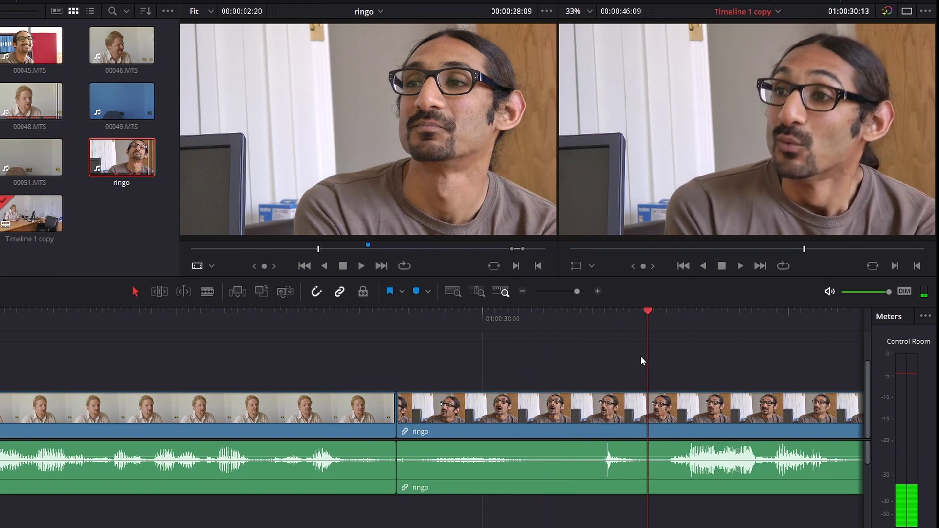
click(655, 320)
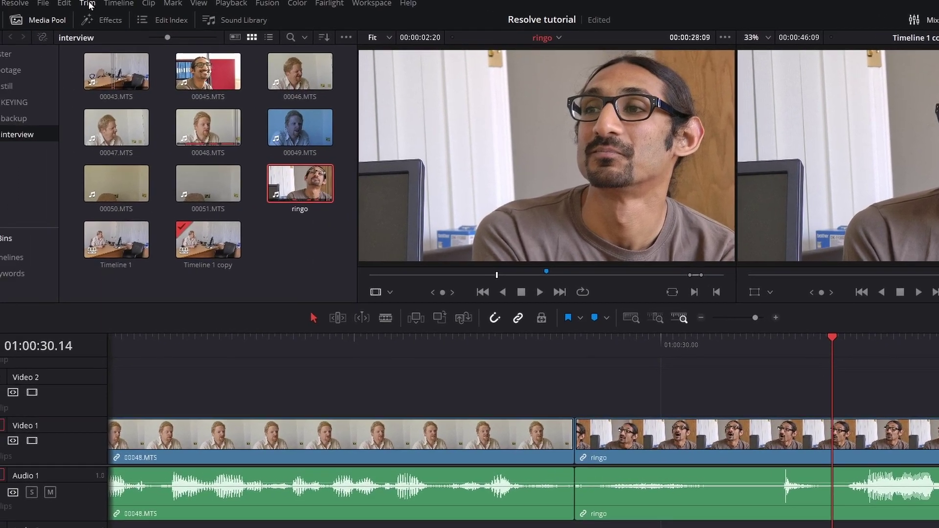
Trim the start of ringo to the playhead in Selection mode and try closing the gap in front of the clip
click(121, 8)
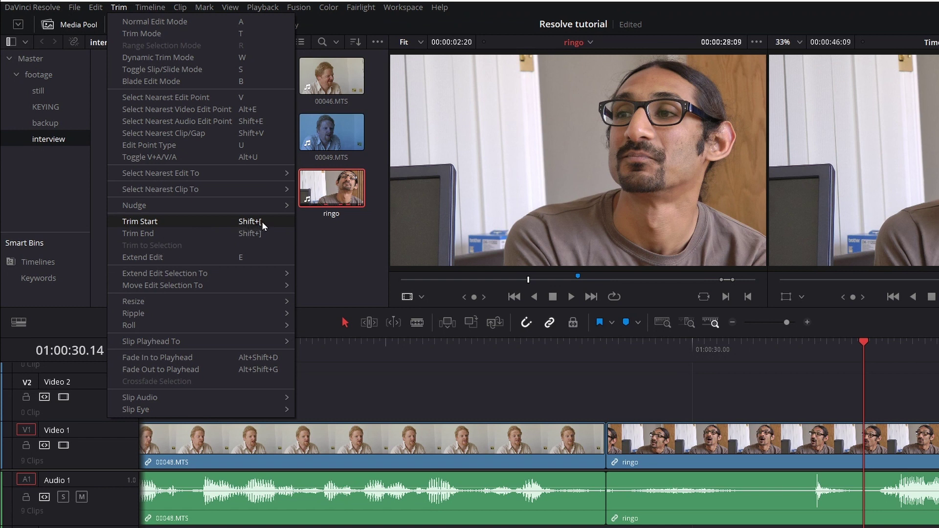
click(245, 221)
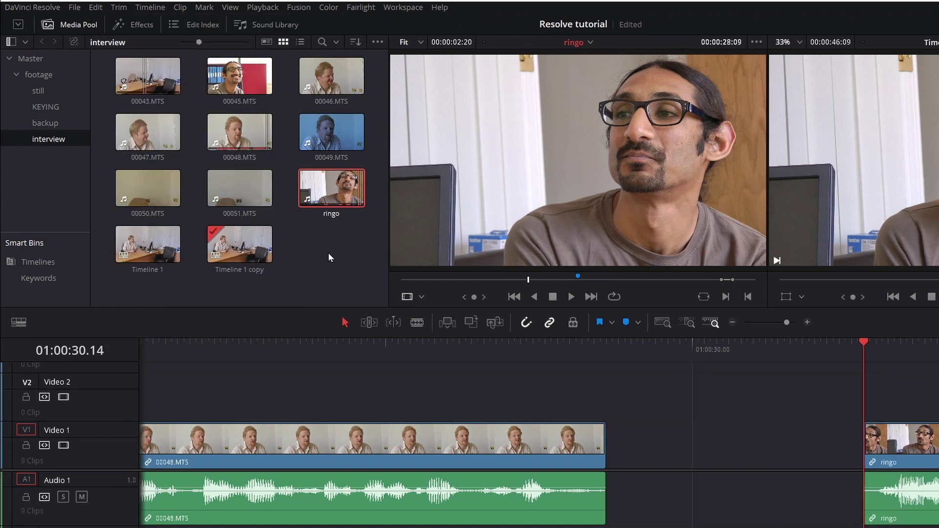
click(702, 439)
right_click(723, 438)
click(754, 448)
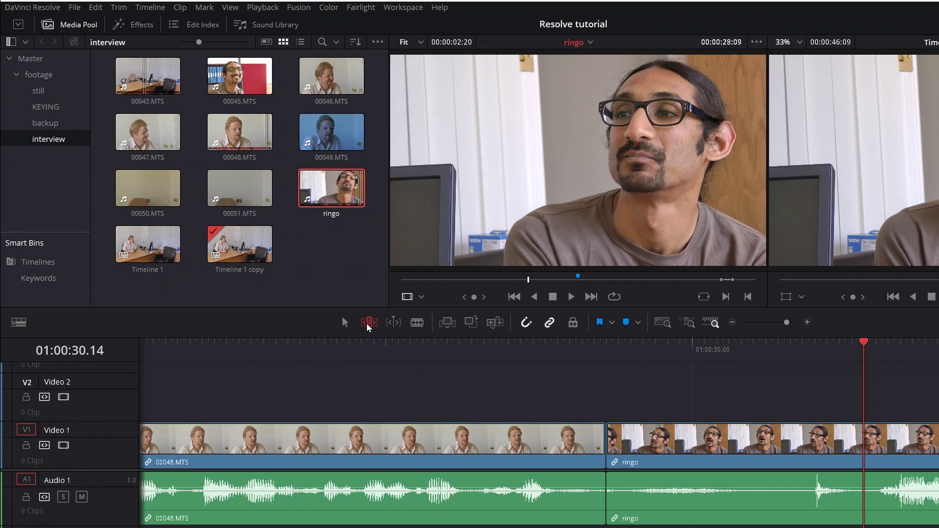
Trim the start of ringo to the playhead in Trim Edit mode, play across the cut, and undo the trim
click(119, 7)
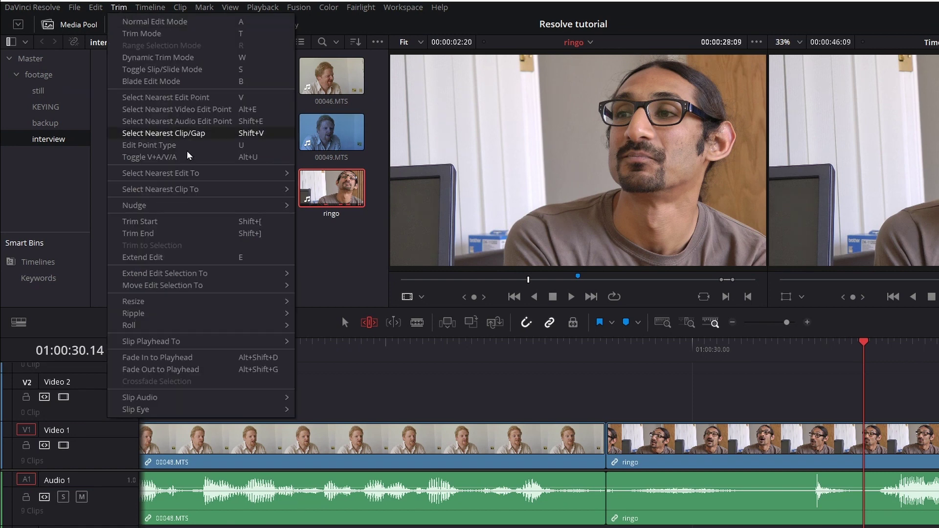
click(172, 221)
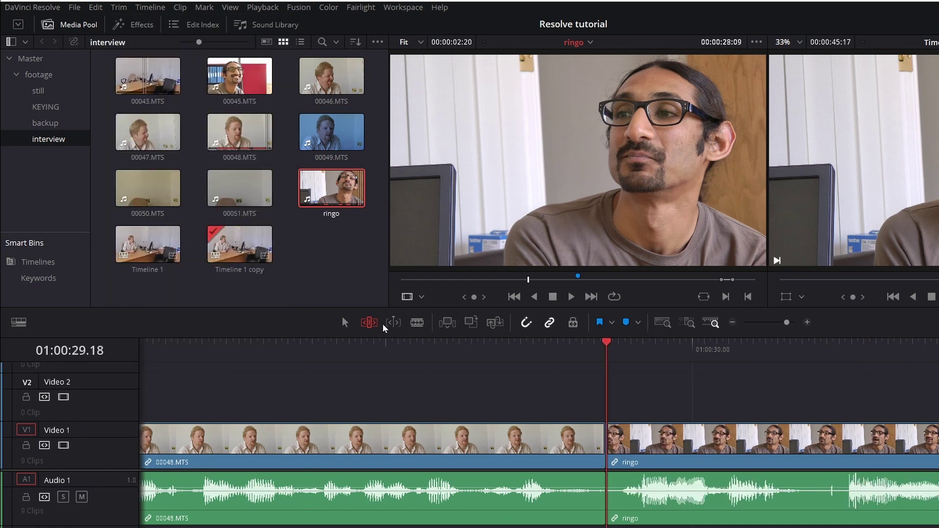
click(599, 346)
drag(601, 350, 384, 352)
key(space)
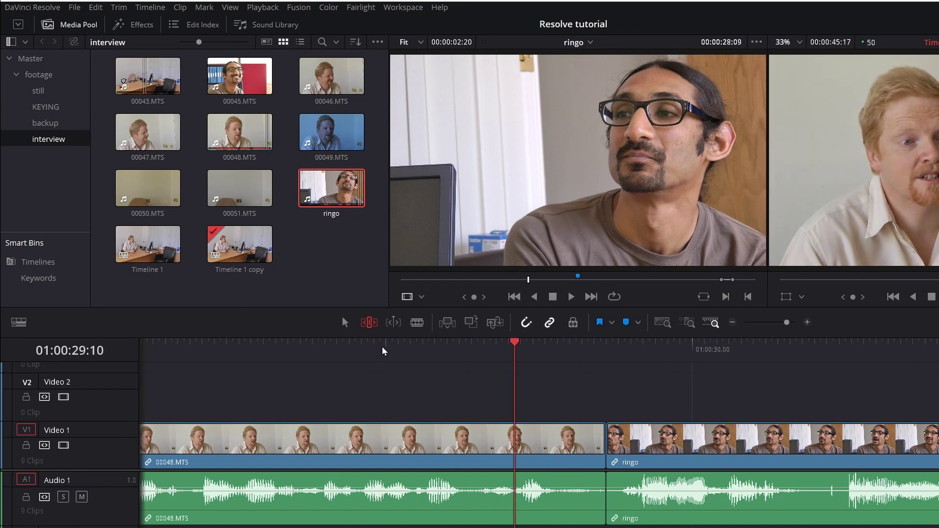
key(ctrl+z)
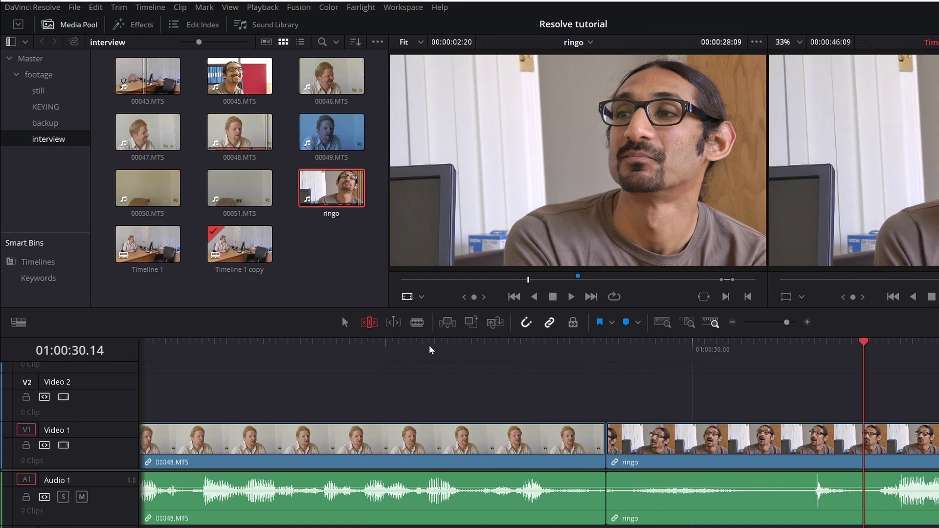
Return to Selection mode and park the playhead at 01:00:30:14 in the ringo clip
click(345, 323)
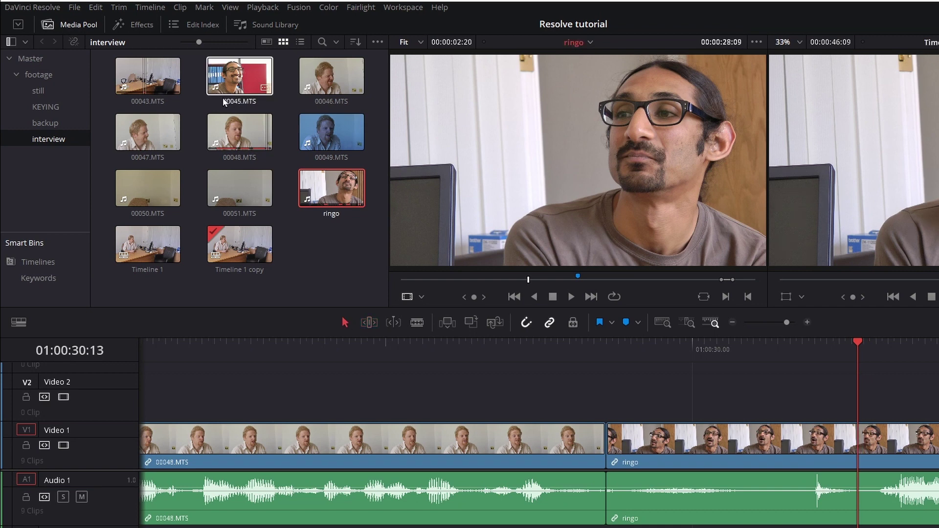
click(120, 8)
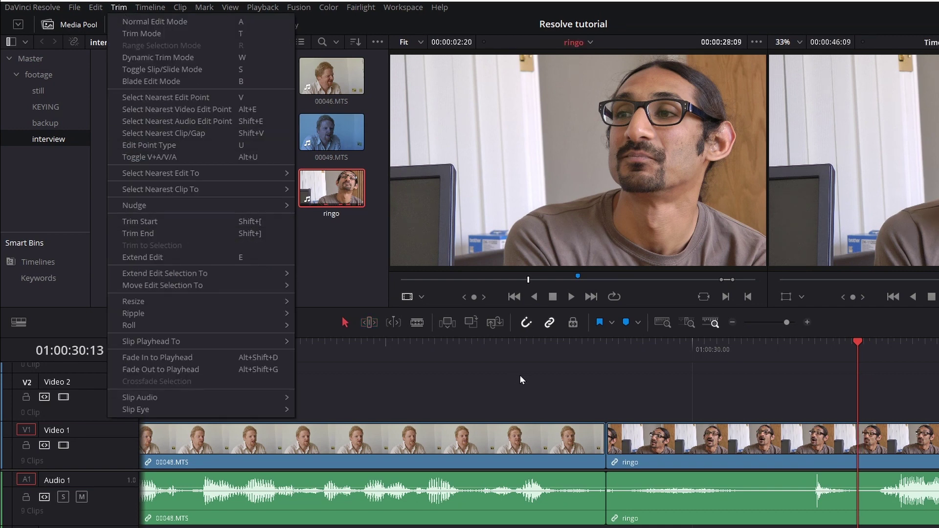
click(868, 348)
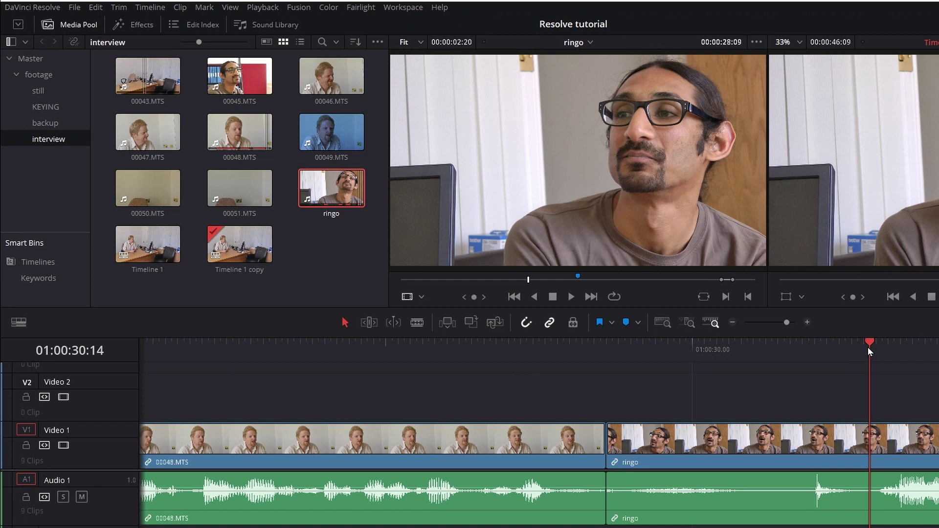
Try a plain start trim on ringo, undo it, and ripple trim the clip's start to the playhead instead
key(shift+bracketleft)
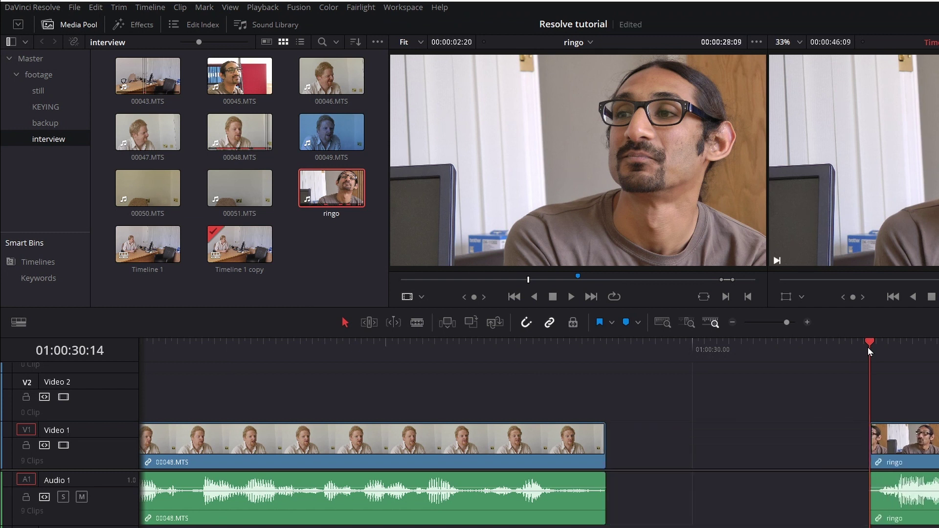
key(ctrl+z)
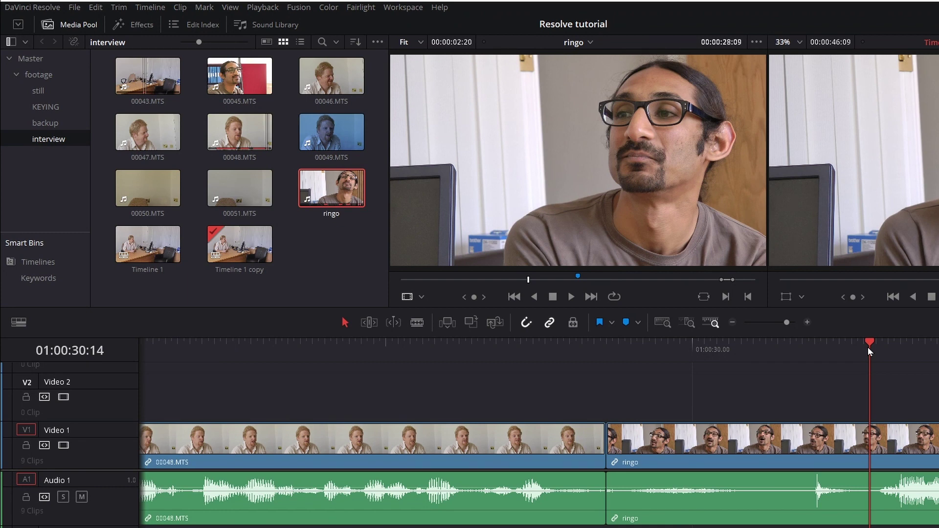
key(ctrl+shift+[)
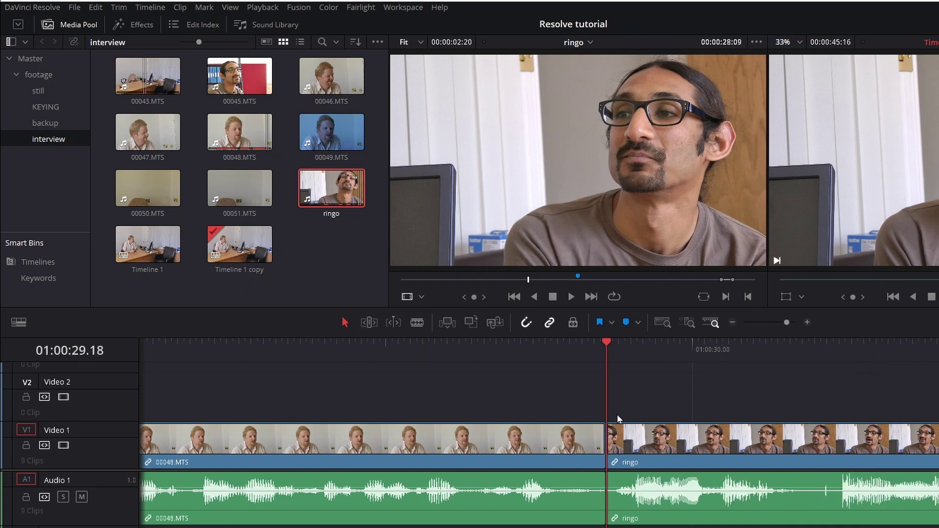
drag(608, 349, 641, 374)
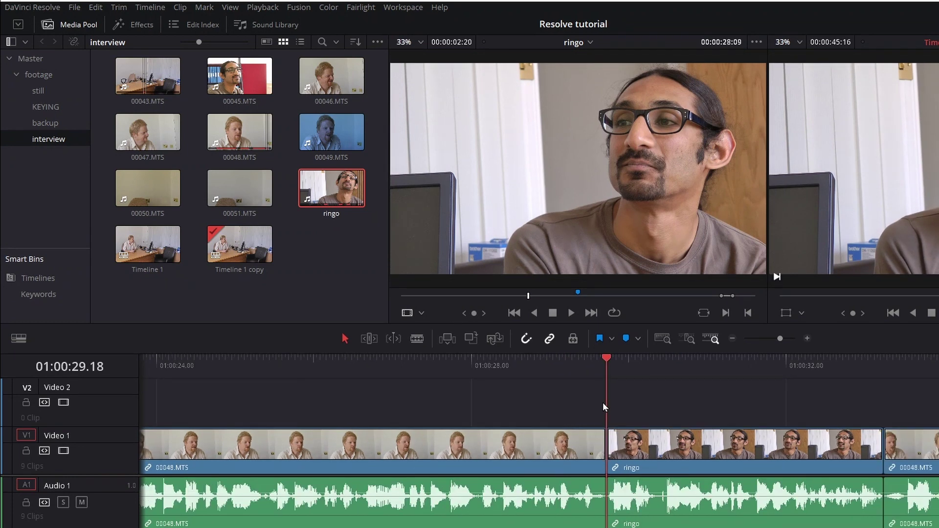
Play from the end of ringo into the following 00048.MTS clip and park the playhead at 01:00:33:12
drag(836, 366, 843, 366)
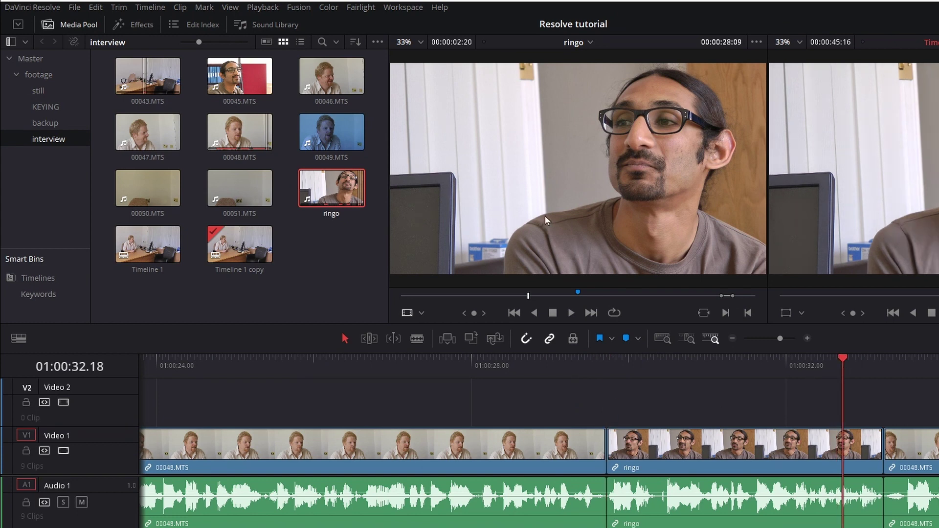
click(116, 8)
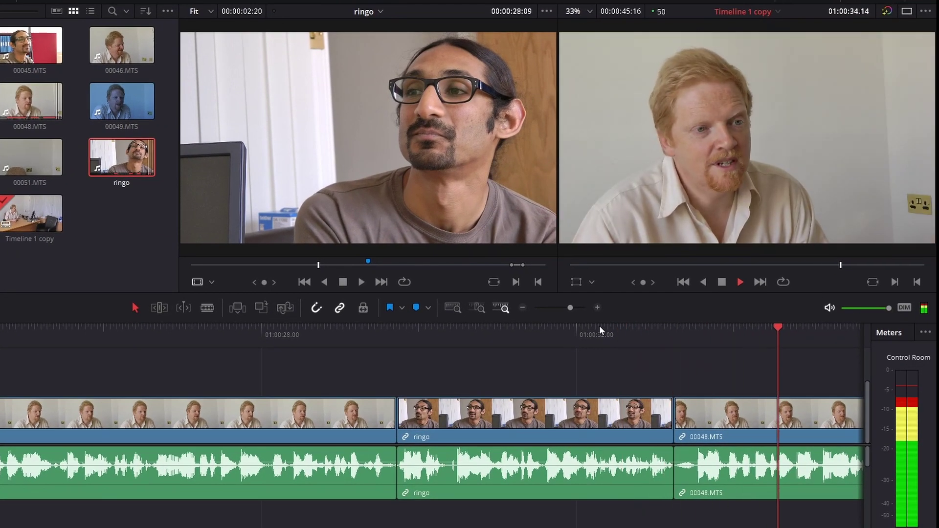
mouse_move(699, 327)
mouse_down()
mouse_move(653, 336)
mouse_move(696, 339)
mouse_up()
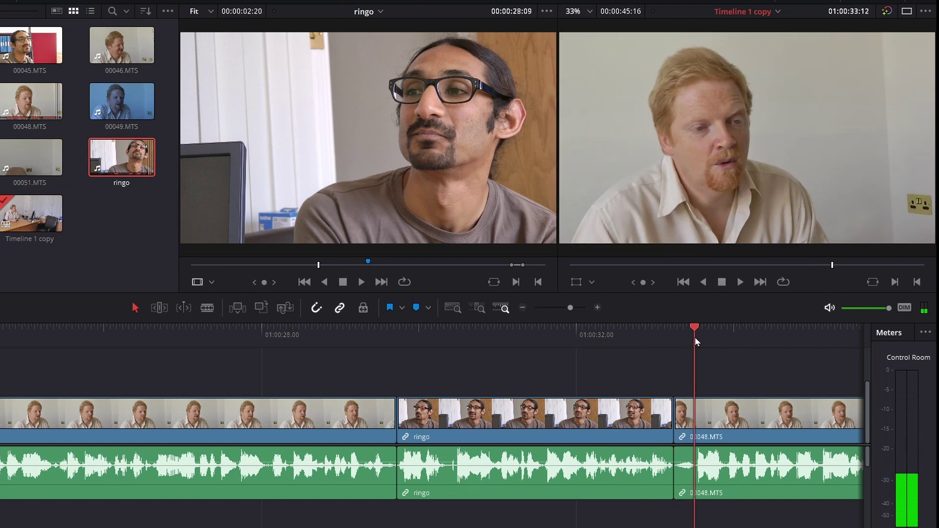
key(space)
click(695, 335)
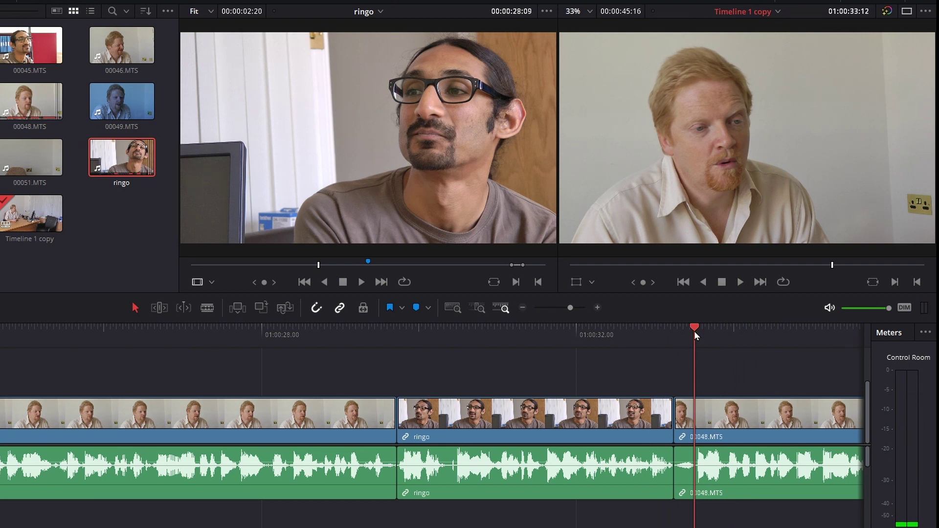
click(694, 333)
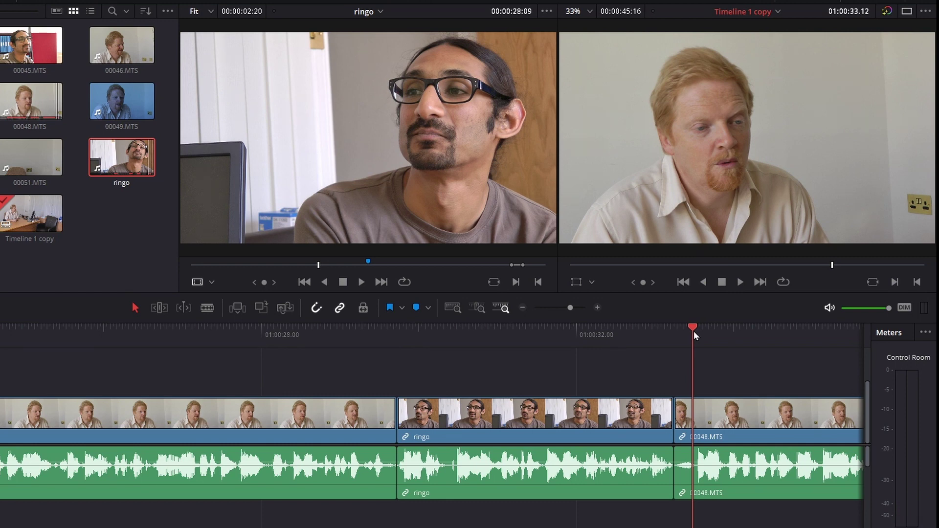
Replay the opening of the 00048.MTS clip and play across its cut with ringo again
key(space)
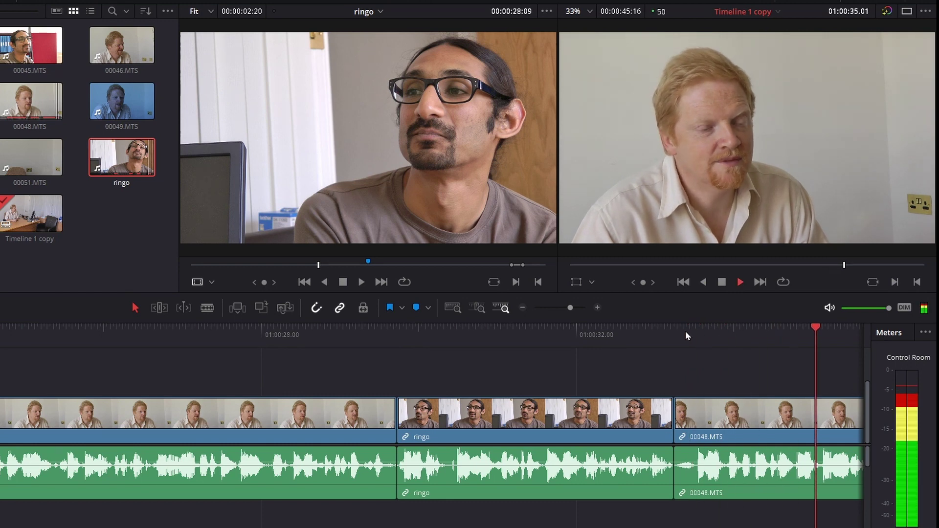
key(space)
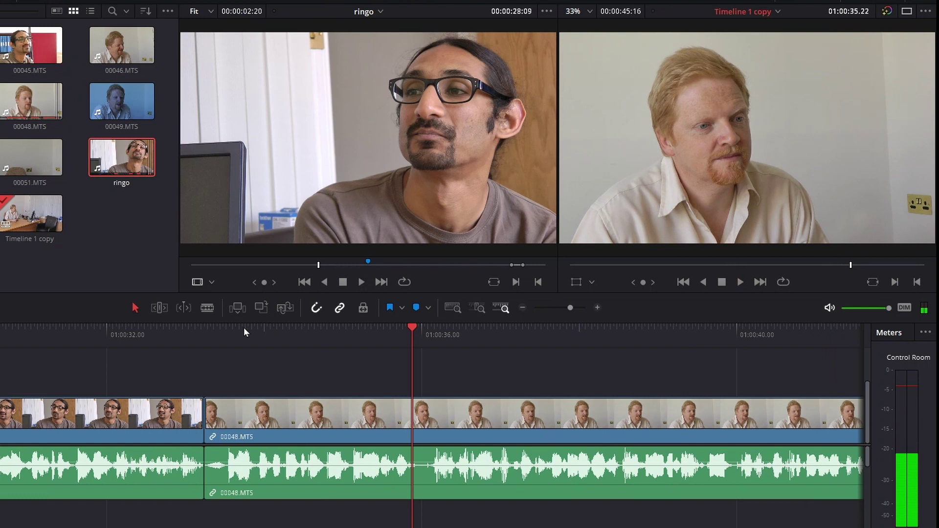
mouse_move(177, 332)
mouse_down()
mouse_move(165, 339)
mouse_move(189, 339)
mouse_up()
key(space)
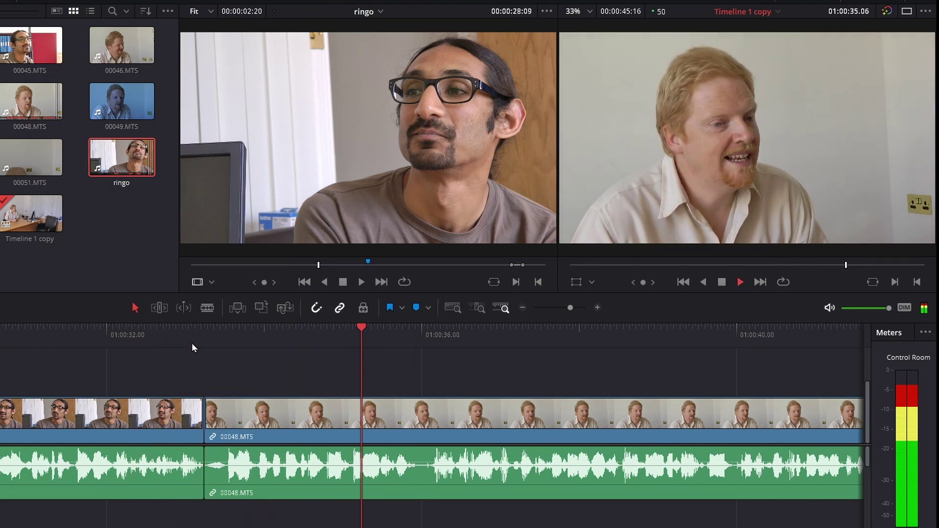
Try trimming the start of the 00048.MTS clip after ringo in Selection mode and undo the trim
drag(337, 336, 222, 354)
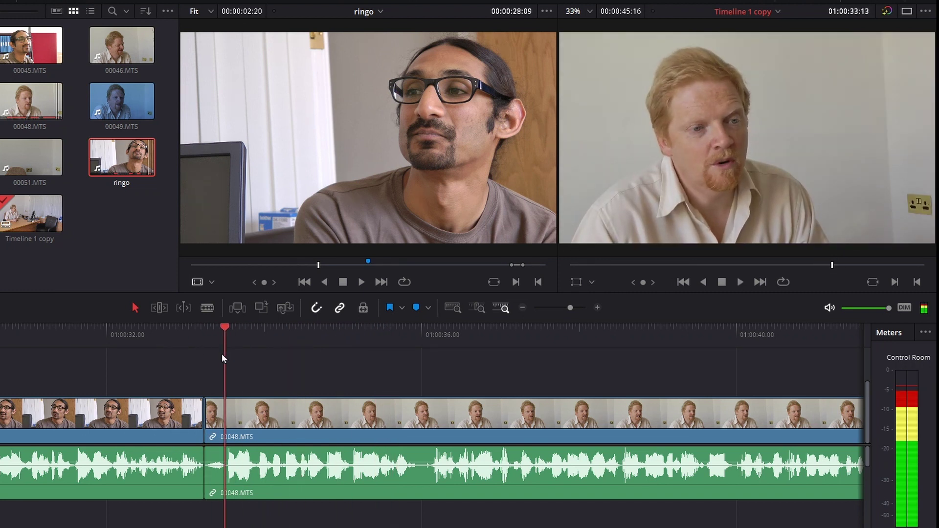
key(space)
drag(210, 447, 229, 448)
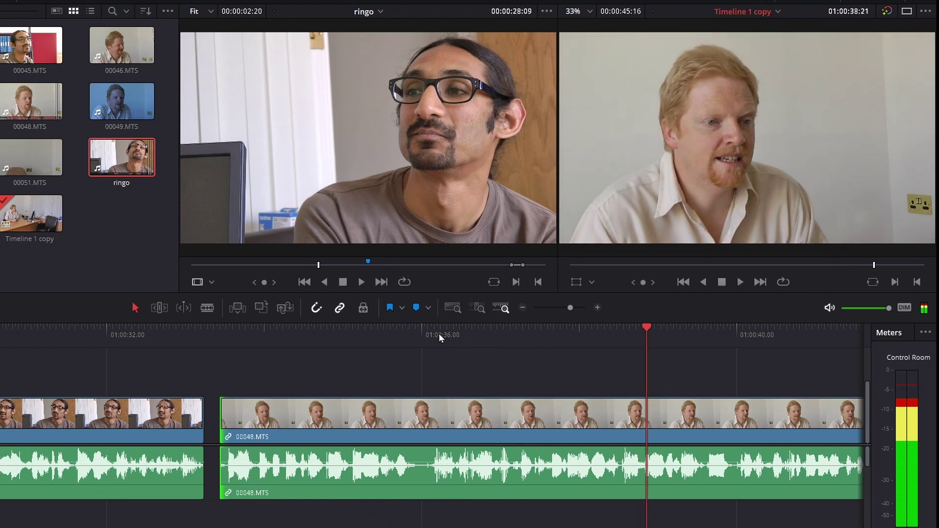
key(space)
key(ctrl+z)
drag(439, 334, 225, 375)
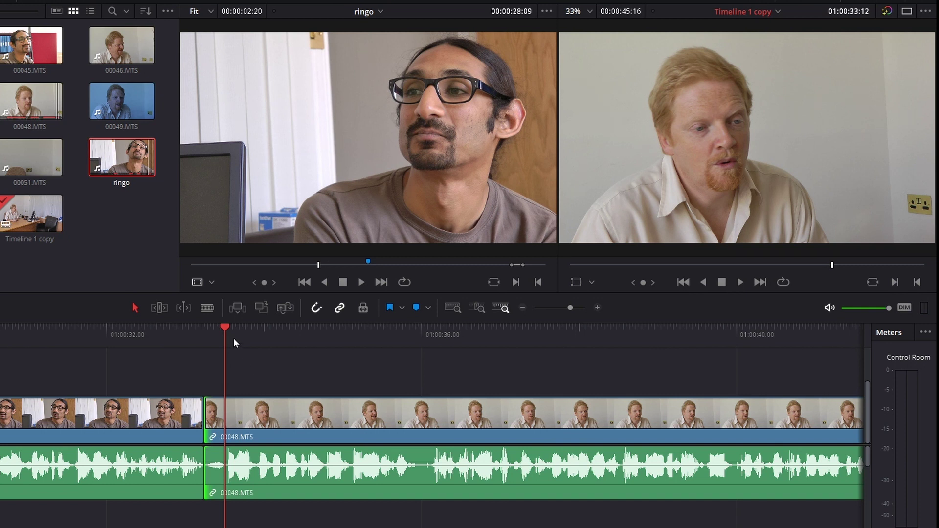
Play the transition out of ringo twice from about 01:00:32:00
drag(227, 337, 116, 345)
key(space)
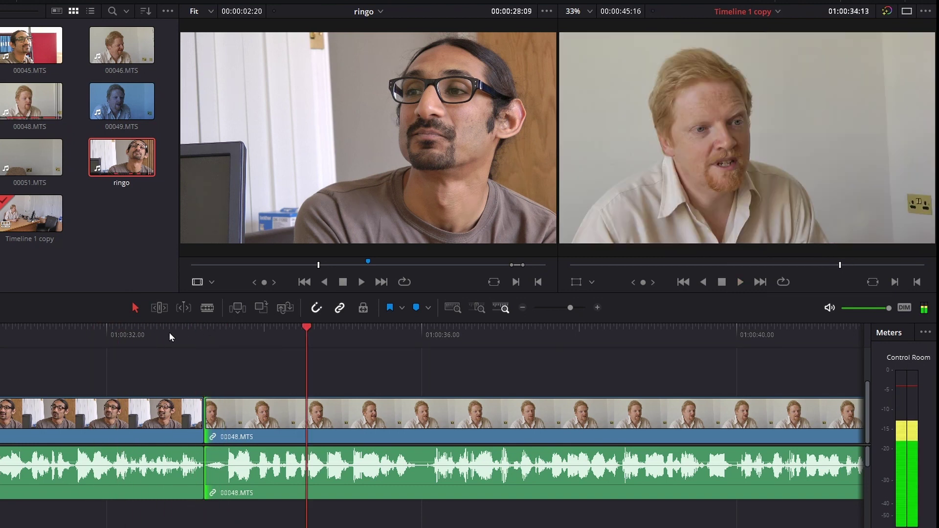
drag(169, 334, 115, 334)
key(space)
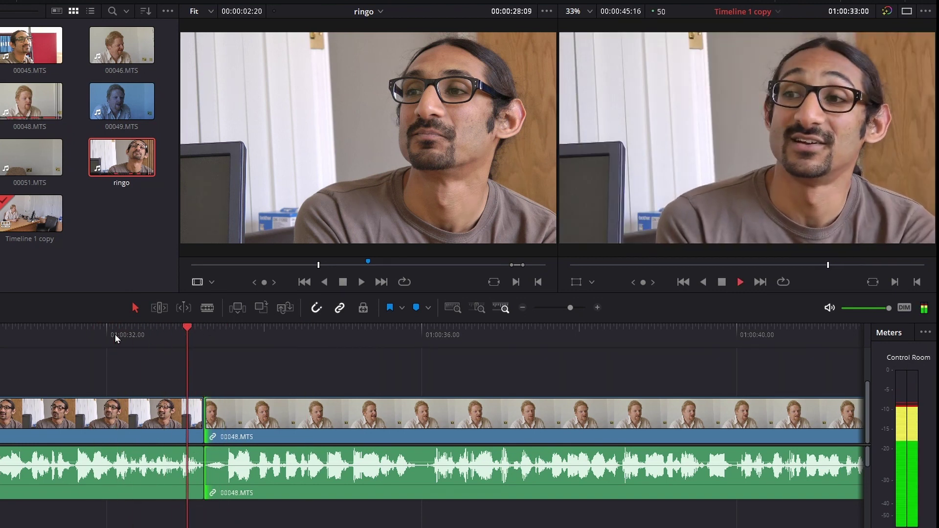
Mark the range from the start of the 00048.MTS clip to 01:00:33:12 and ripple delete it
click(225, 329)
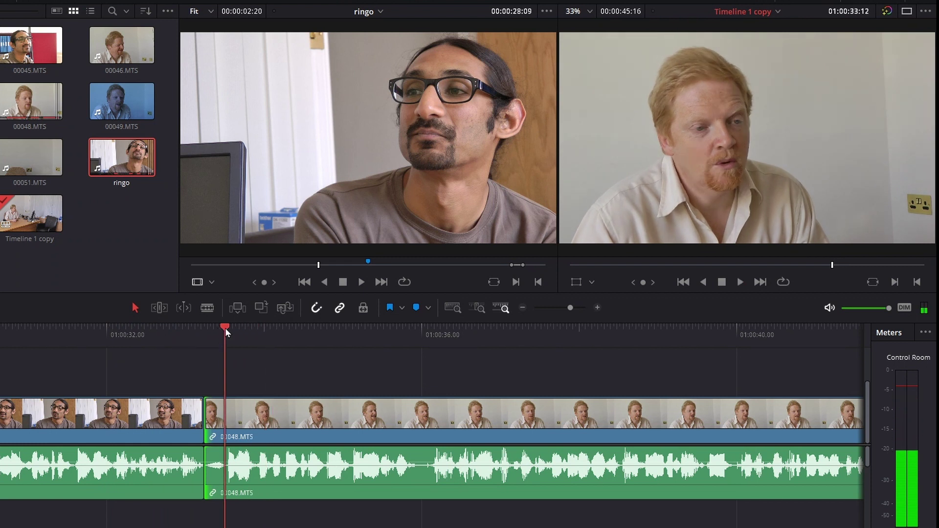
key(o)
drag(226, 329, 207, 332)
key(i)
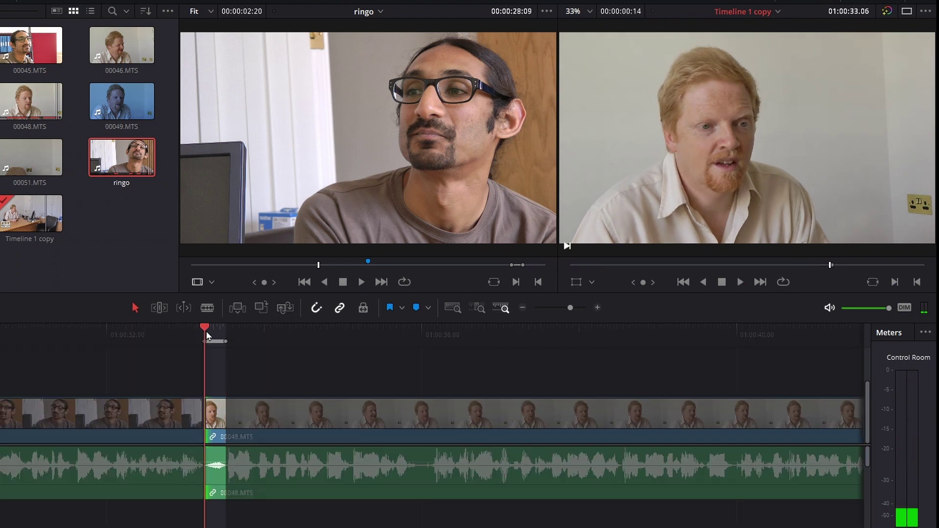
key(space)
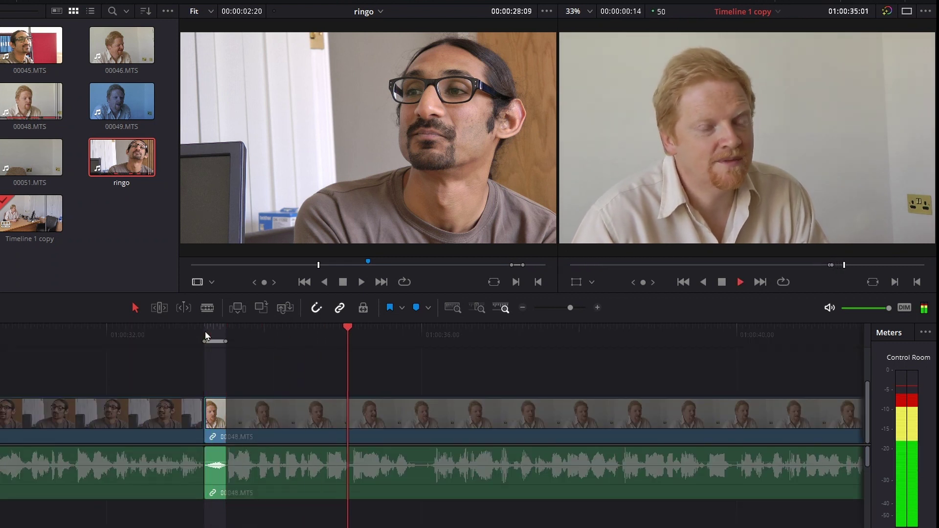
key(Delete)
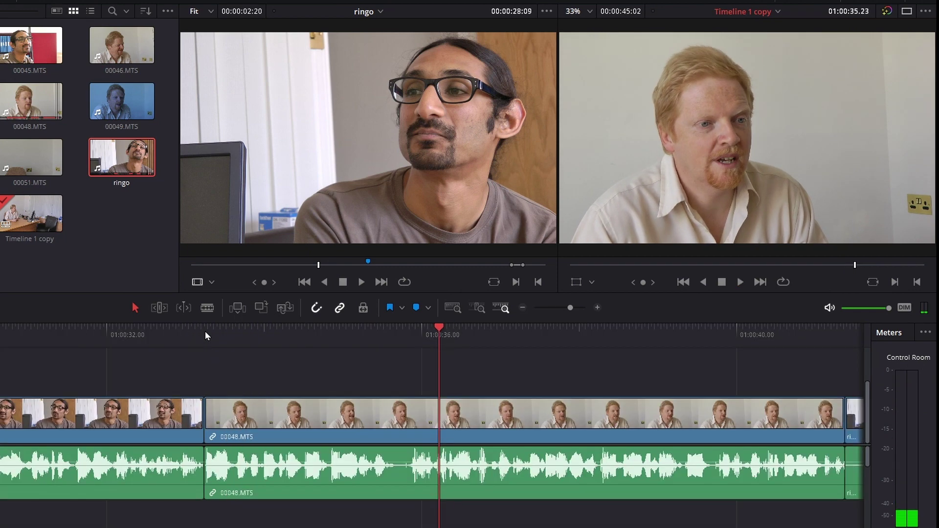
Undo the range deletion, clear the in and out marks, and play across the cut
key(ctrl+z)
mouse_move(156, 336)
mouse_down()
mouse_move(221, 339)
mouse_move(161, 333)
mouse_up()
key(alt+x)
key(space)
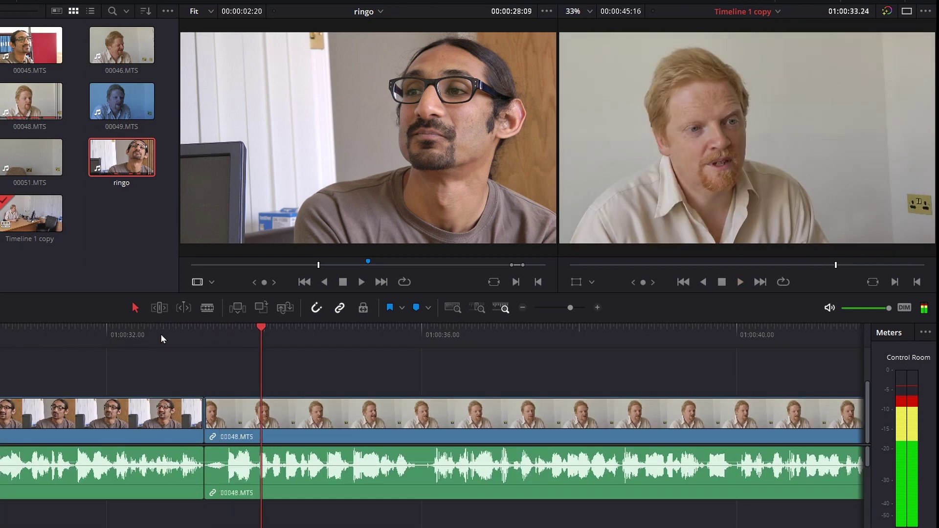
Ripple trim the start of the 00048.MTS clip to the playhead at 01:00:33:12 and play around the edit
drag(208, 335, 224, 333)
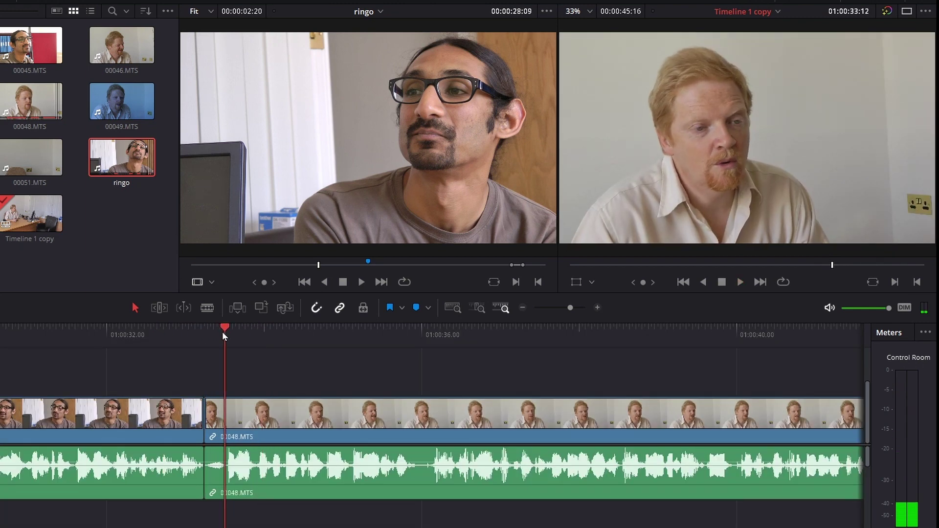
key(ctrl+shift+bracketleft)
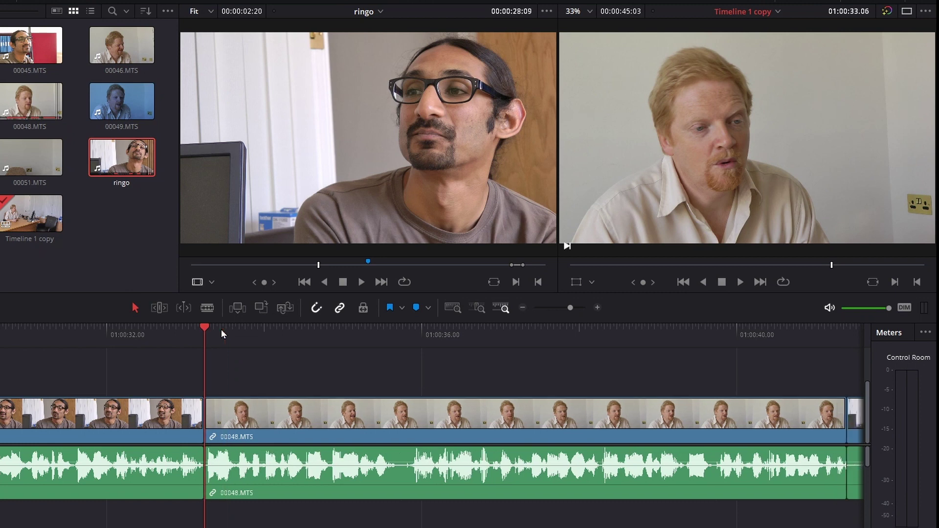
key(slash)
Play from the end of the 00048.MTS clip into the last ringo clip near the end of the timeline
scroll(578, 417, right, 5)
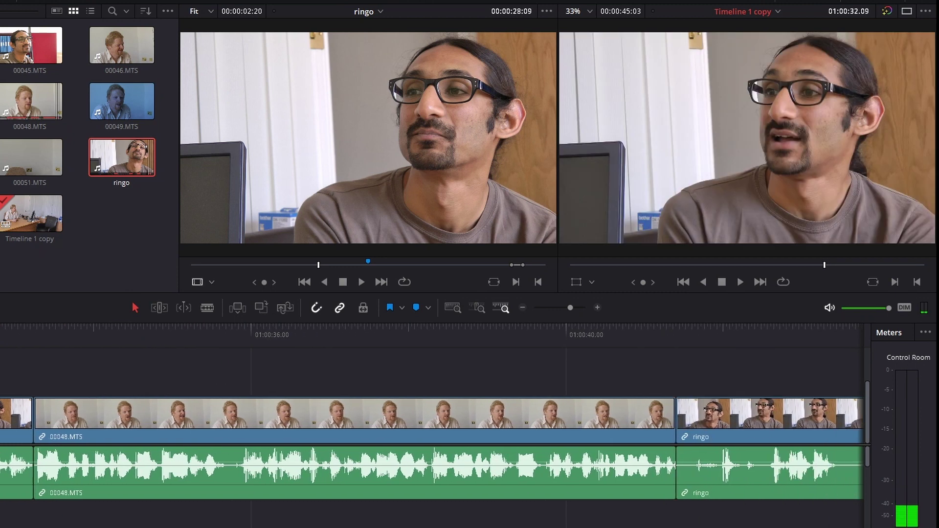
click(429, 339)
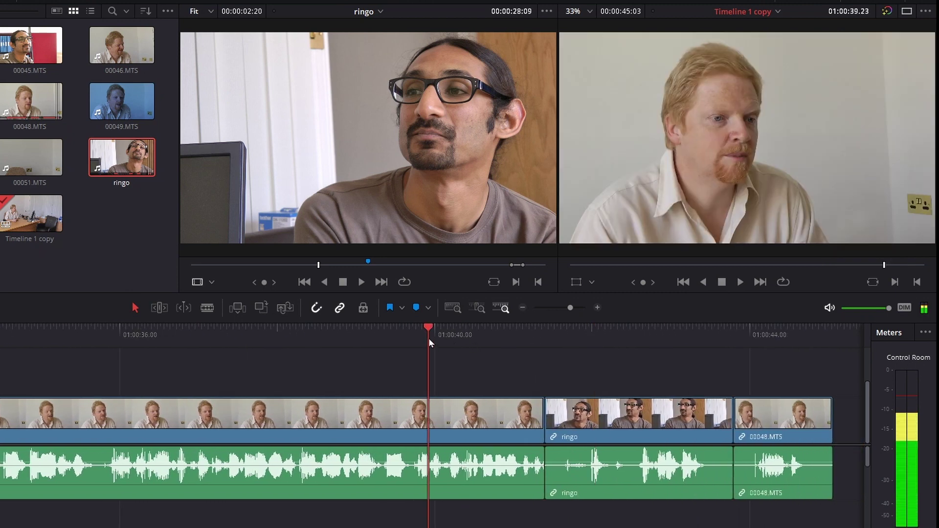
key(space)
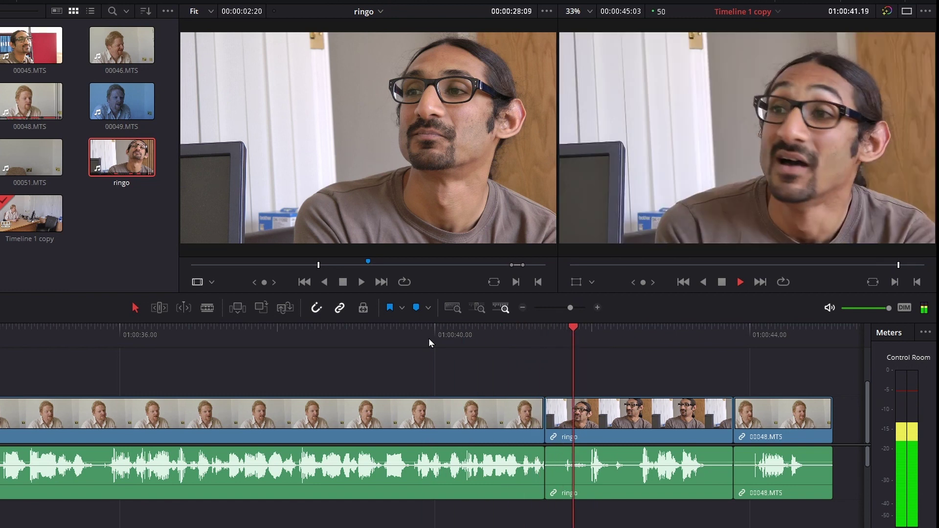
key(space)
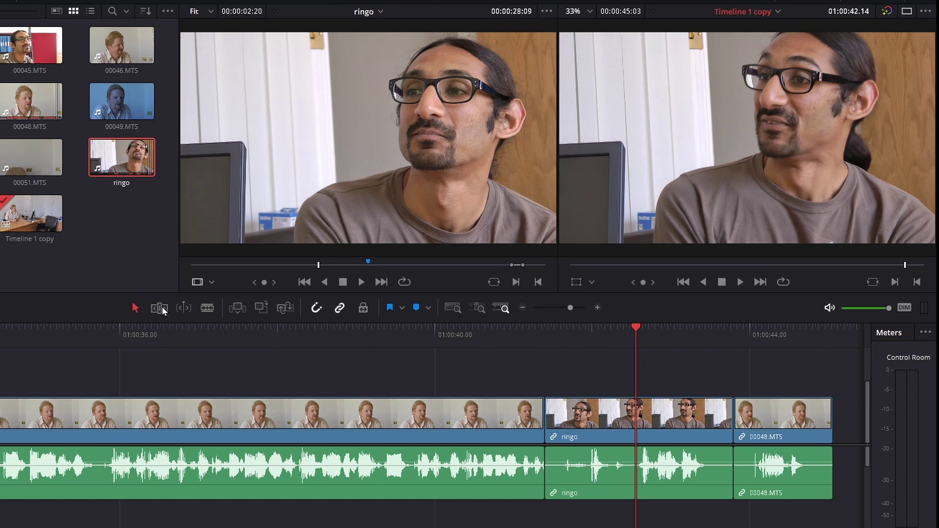
Extend the end of the 00048.MTS clip before the last ringo clip by about 6 frames in Trim Edit mode and play the cut
drag(540, 420, 549, 419)
click(478, 338)
key(space)
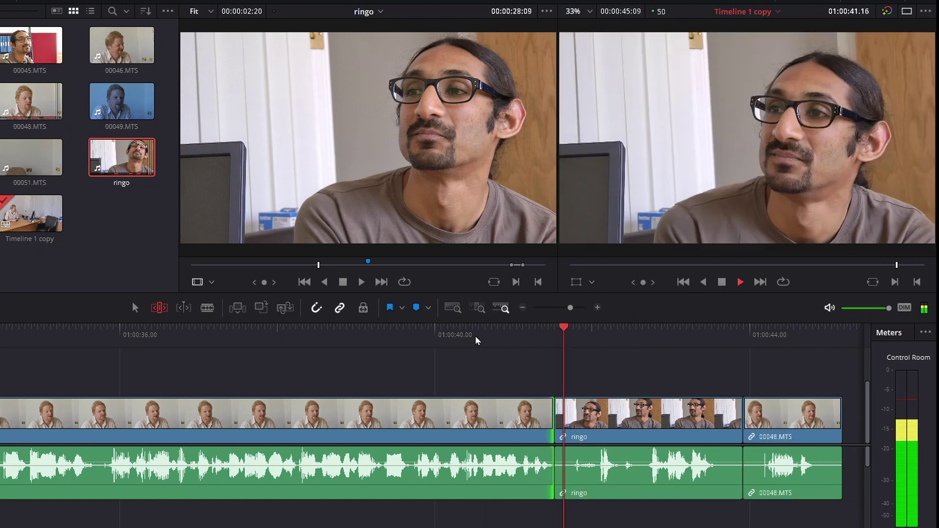
key(space)
Ripple trim about one second off the start of the last ringo clip and play through to the end
drag(561, 413, 653, 421)
key(space)
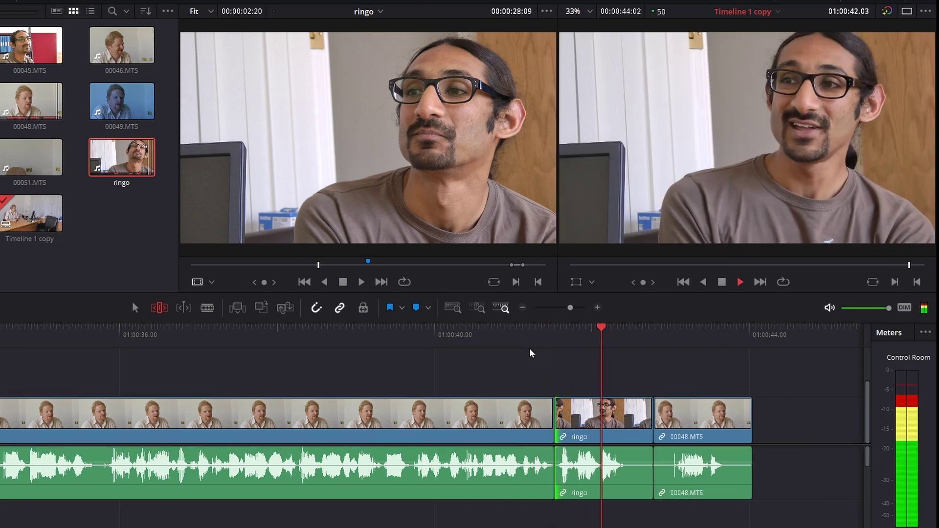
key(space)
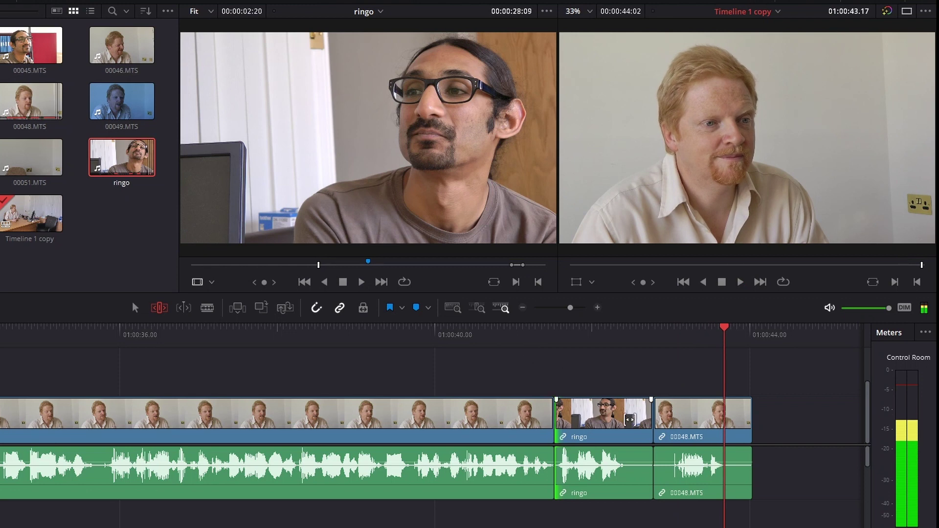
Ripple trim the end of the last ringo clip and the start of the closing 00048.MTS clip, and play the result
mouse_move(648, 418)
mouse_down()
mouse_move(621, 419)
mouse_move(655, 414)
mouse_up()
click(583, 337)
key(space)
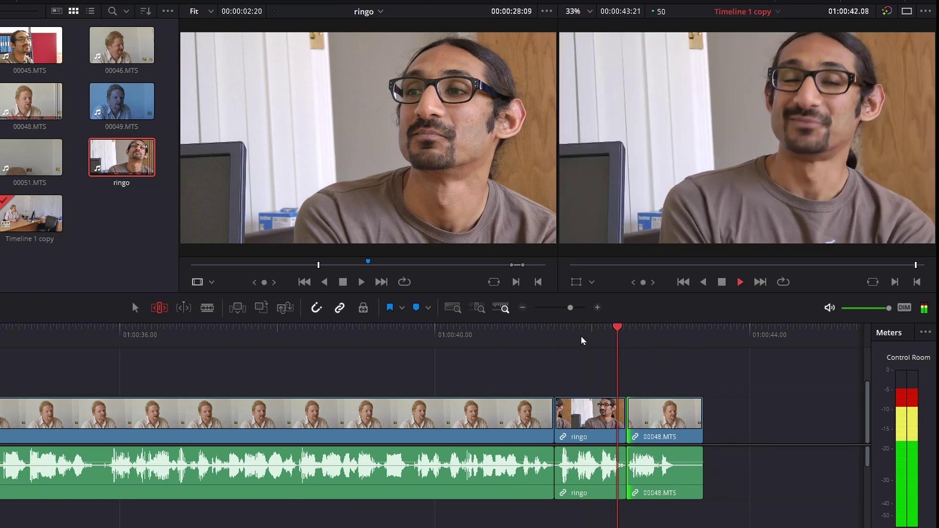
key(space)
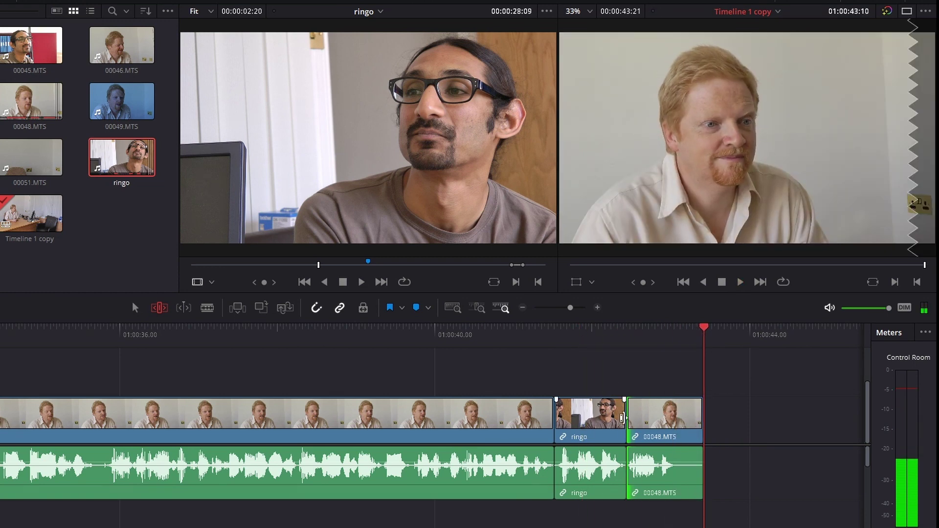
Extend the start of the closing 00048.MTS clip back by about 12 frames and replay the cut
drag(633, 419, 615, 420)
click(581, 339)
key(space)
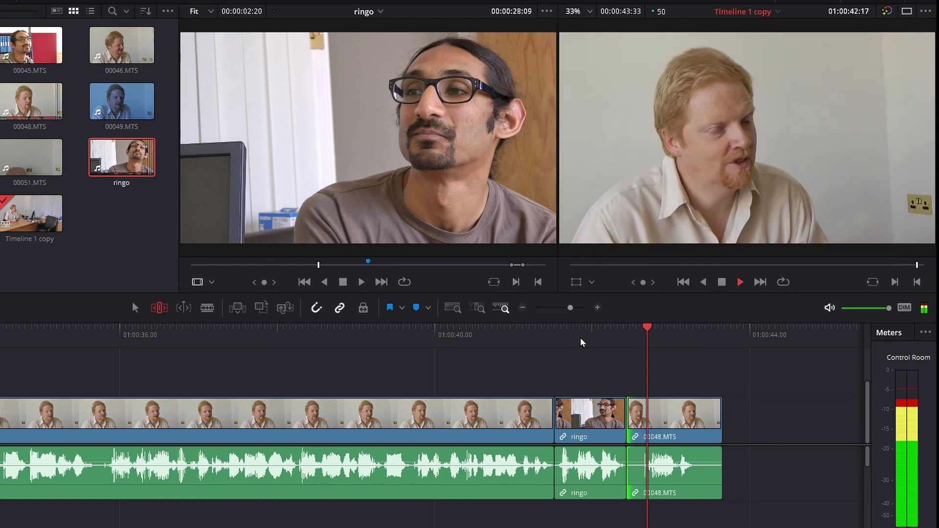
drag(581, 338, 507, 345)
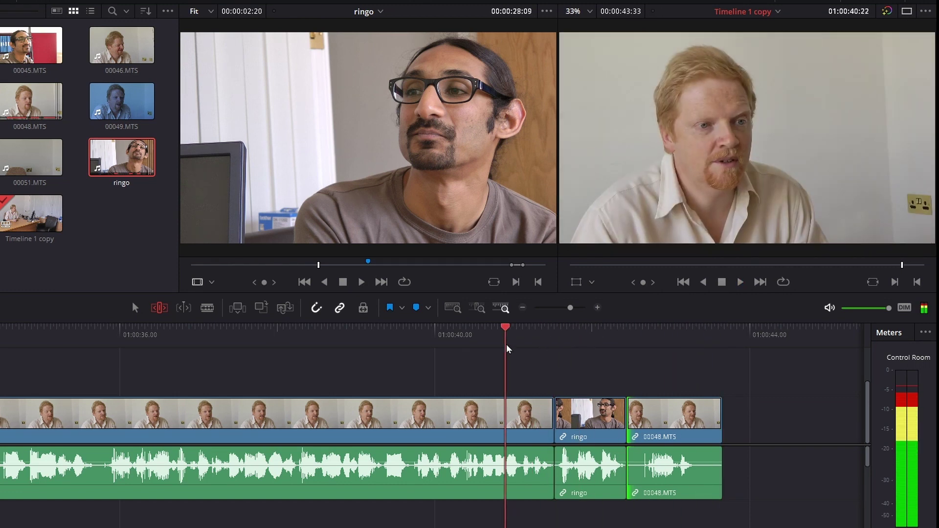
Go back to the timeline's beginning and ripple trim about 9 frames off the end of the first clip, 00043.MTS
drag(599, 527, 152, 527)
click(121, 338)
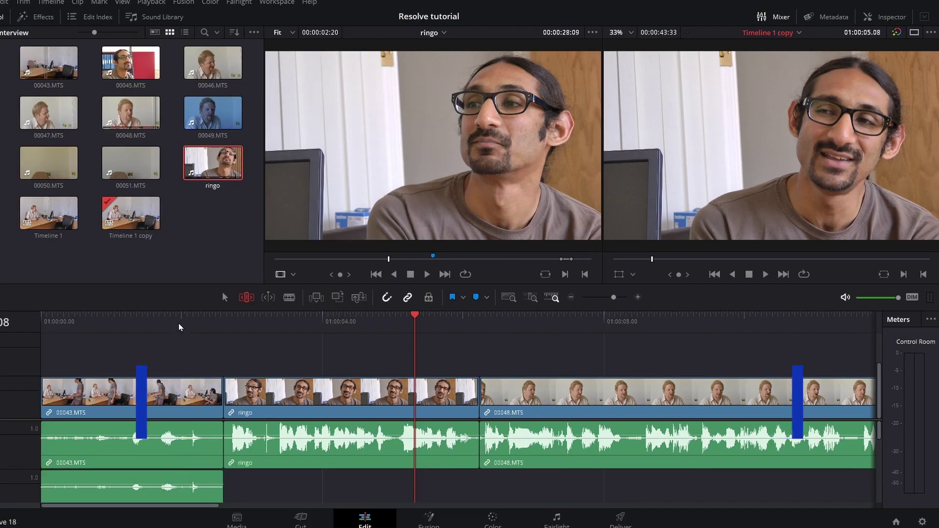
drag(181, 324, 228, 347)
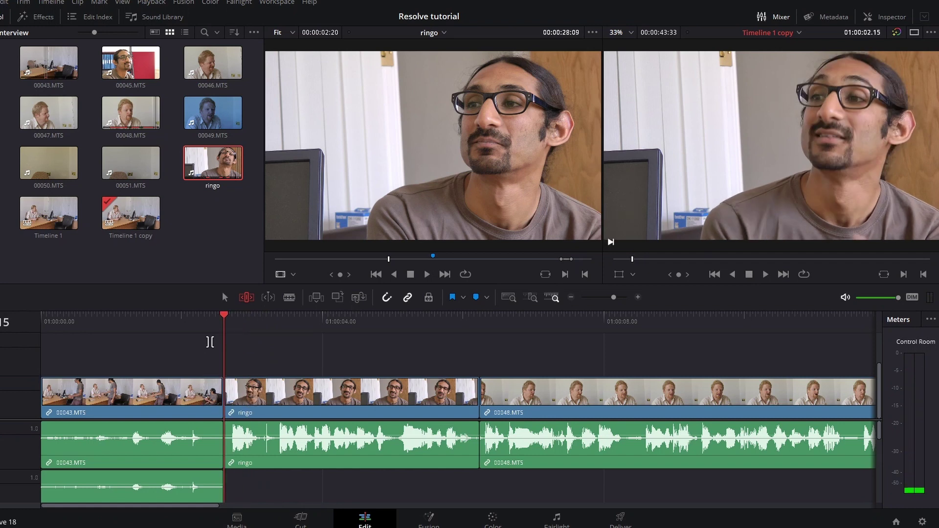
drag(214, 326, 241, 329)
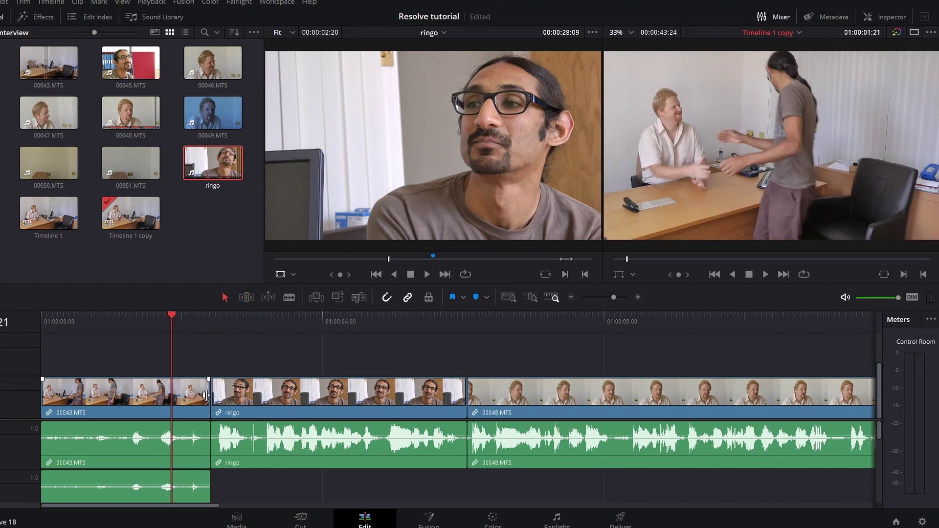
Extend the end of 00043.MTS over the start of ringo by about 0.7 seconds in Selection mode
click(206, 395)
drag(206, 394, 259, 394)
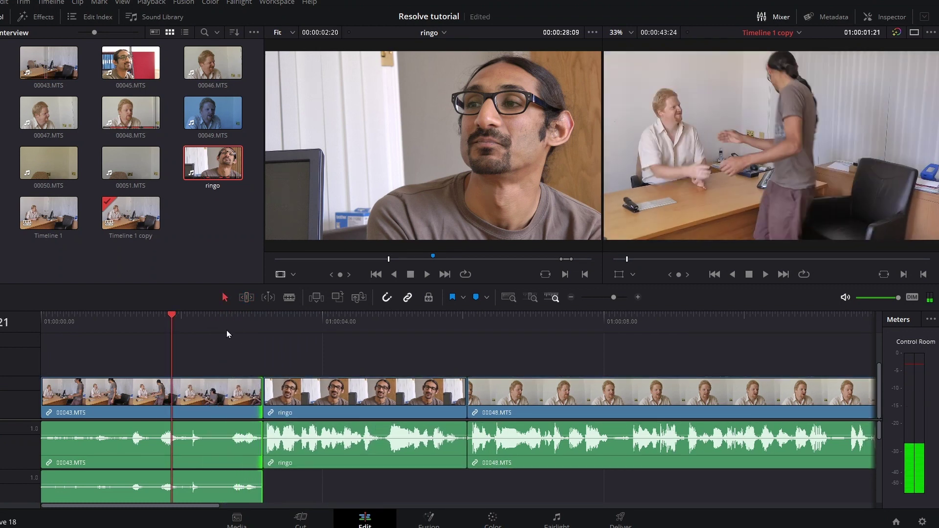
Replay the cut from 00043.MTS to ringo
drag(208, 324, 185, 319)
key(space)
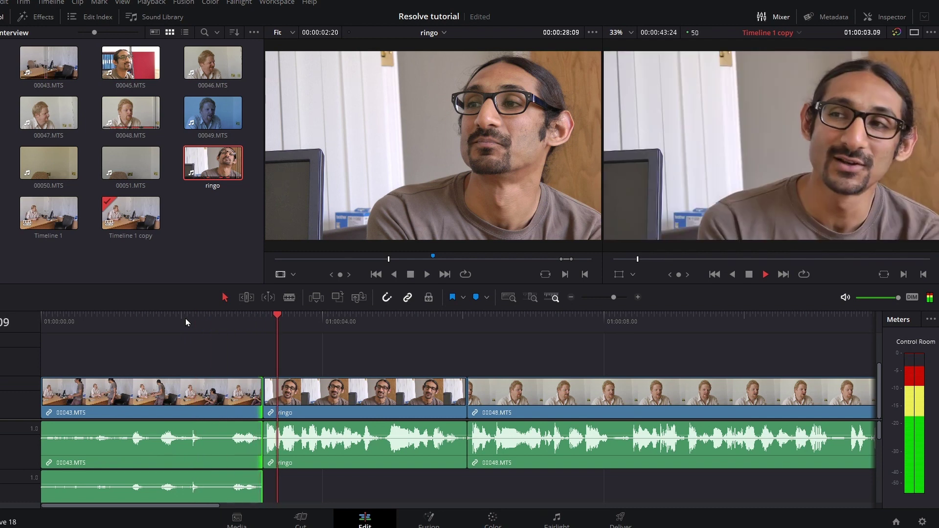
click(200, 319)
key(space)
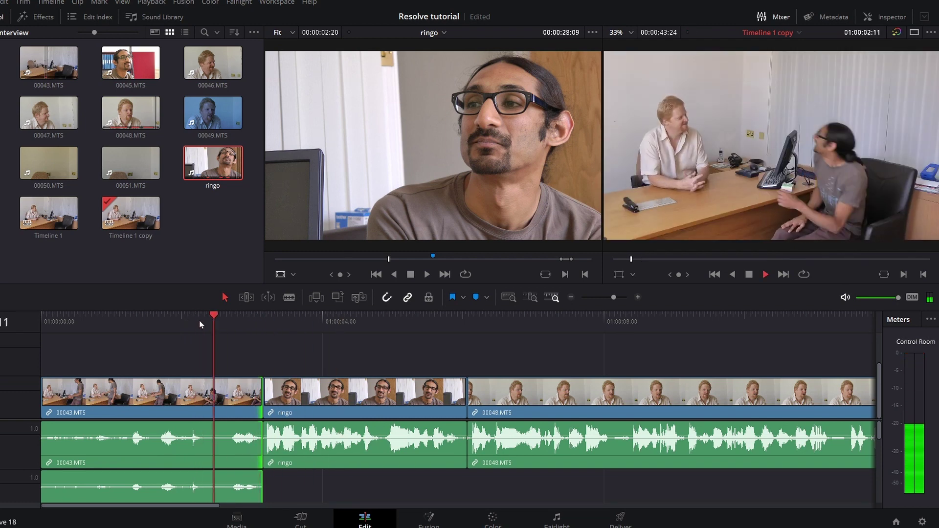
key(space)
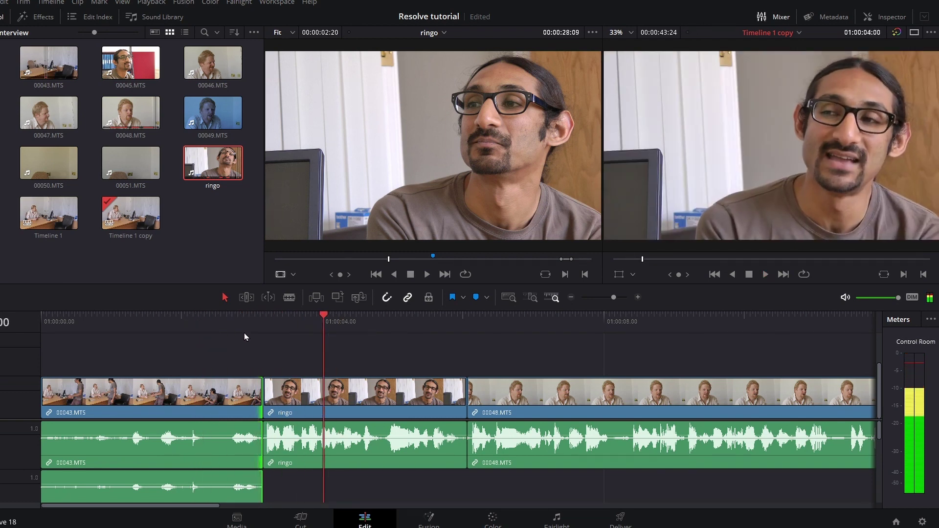
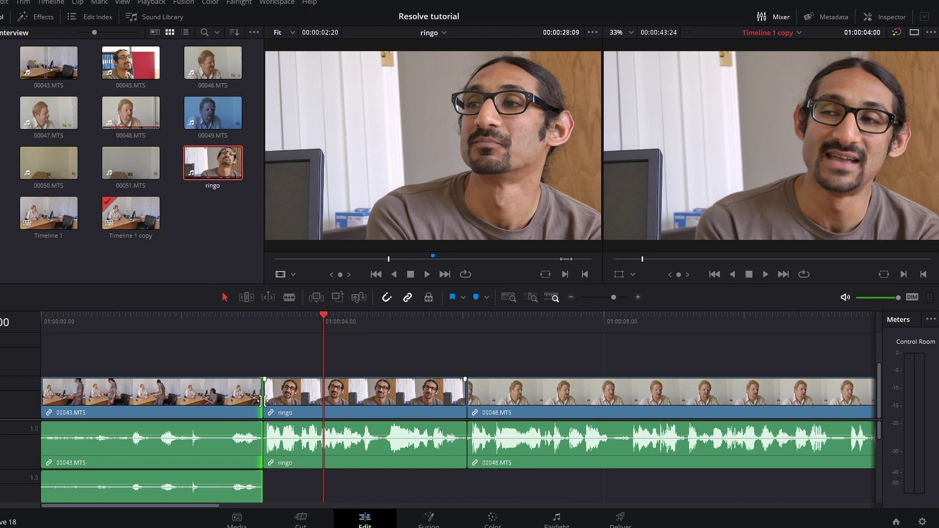
Extend only the audio start of ringo back by about 0.85 seconds under the end of the 00043.MTS picture, and play the result
mouse_move(258, 400)
mouse_down()
mouse_move(204, 399)
mouse_move(257, 399)
mouse_up()
click(328, 490)
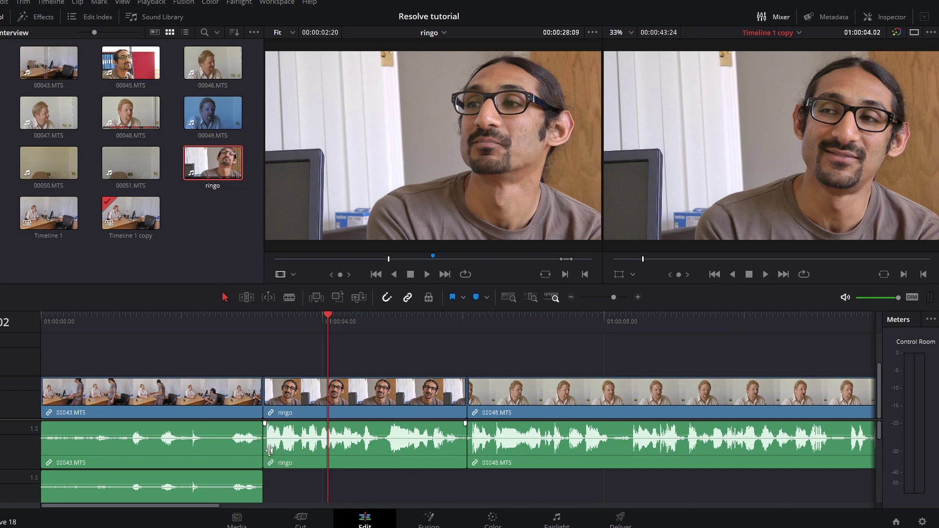
drag(267, 439, 208, 439)
drag(182, 317, 166, 317)
key(space)
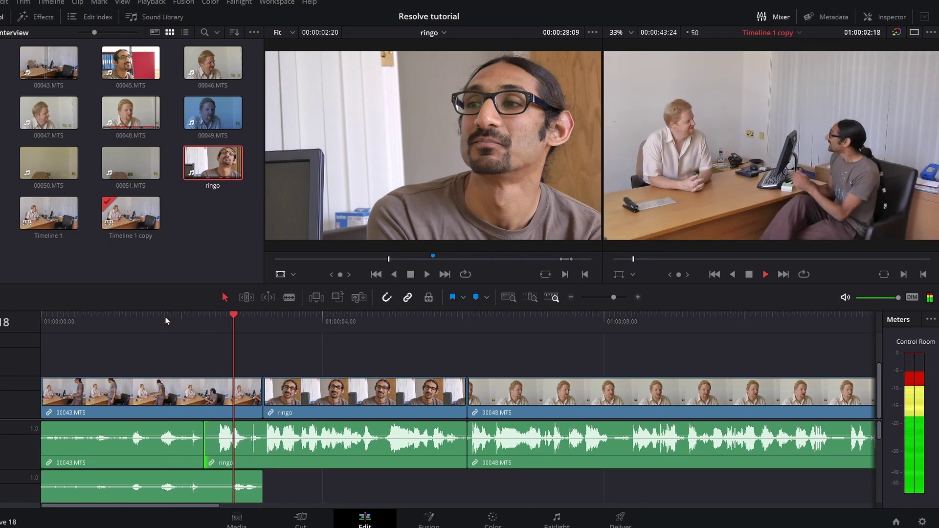
Check the additional 00043.MTS audio tracks underneath and replay the section where ringo's audio leads its picture
click(219, 325)
drag(218, 325, 217, 326)
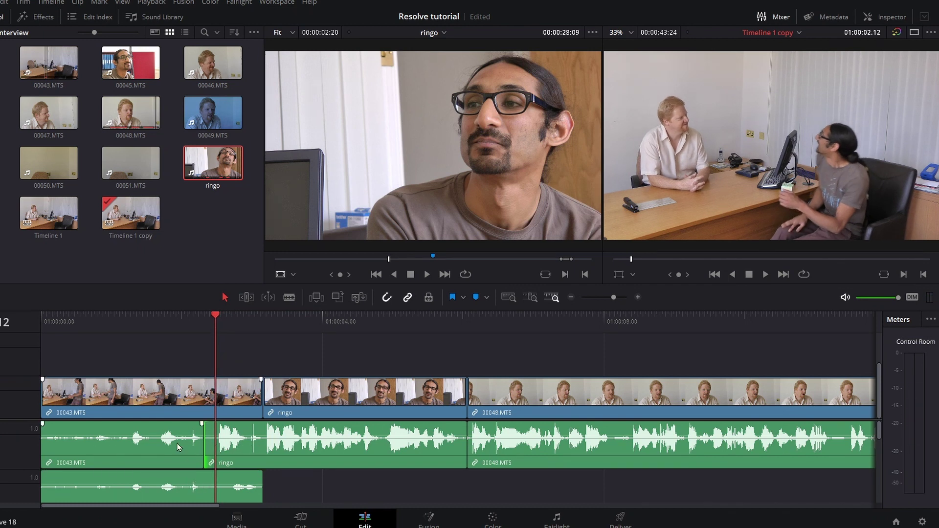
scroll(171, 476, down, 3)
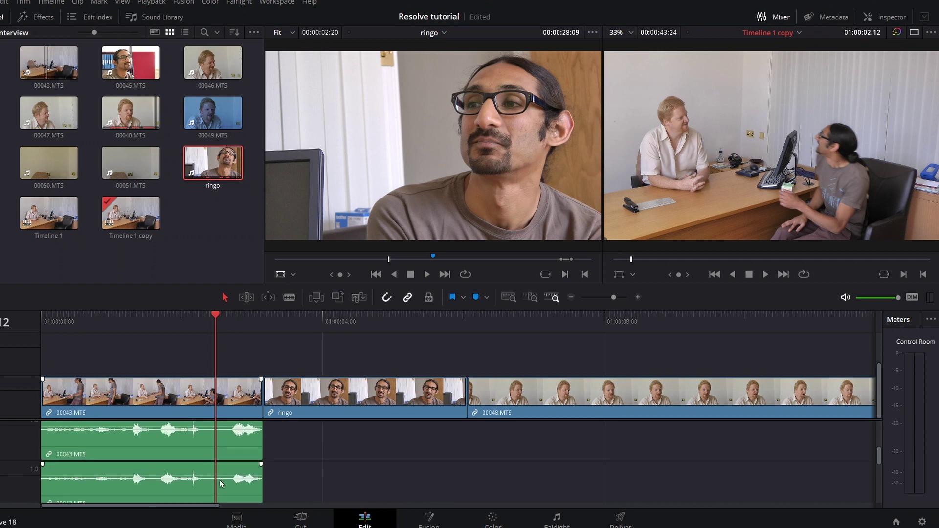
scroll(217, 481, up, 4)
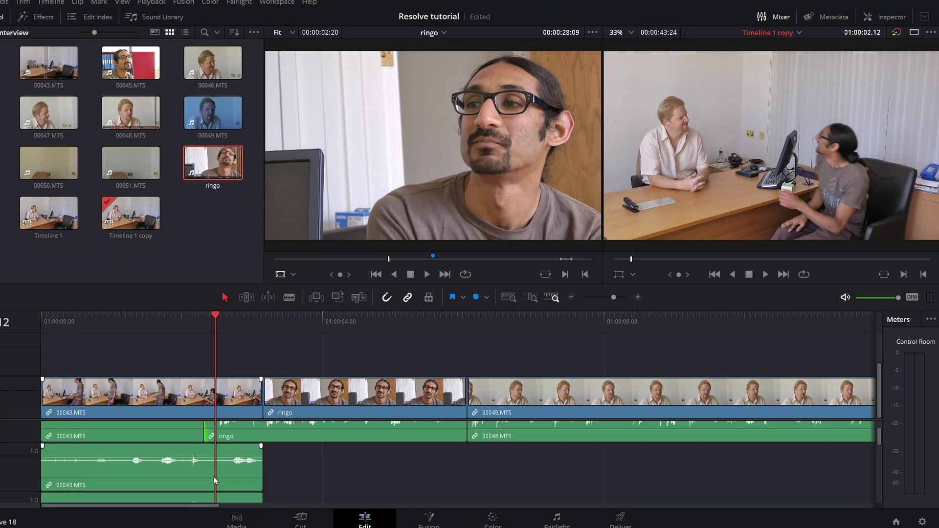
scroll(213, 477, down, 3)
scroll(214, 479, up, 3)
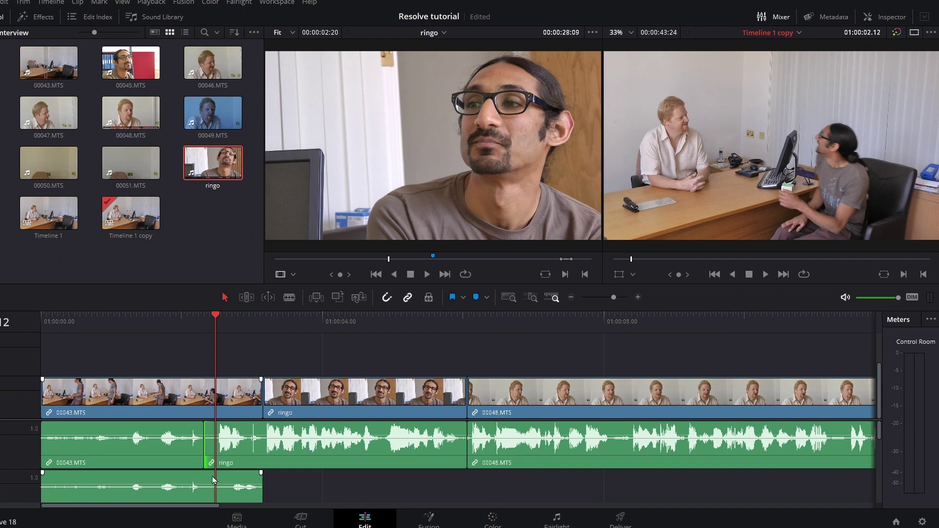
key(space)
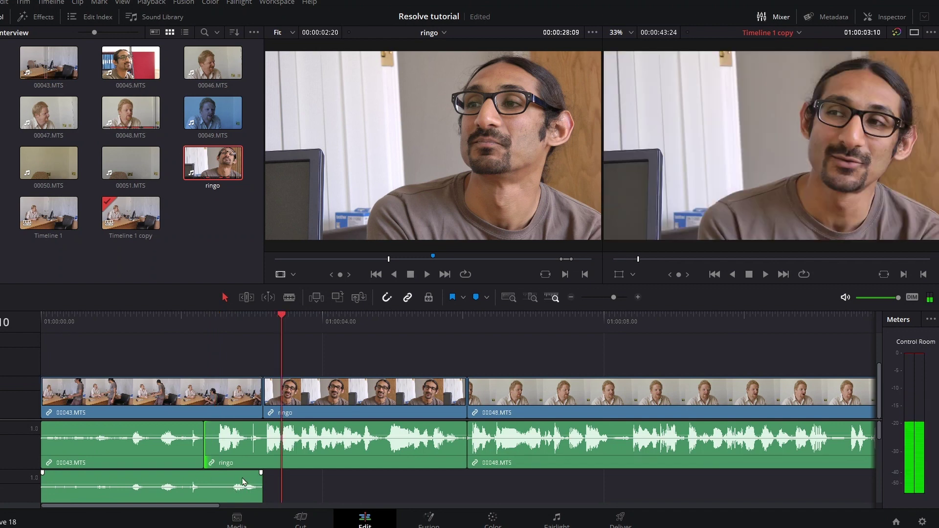
click(211, 317)
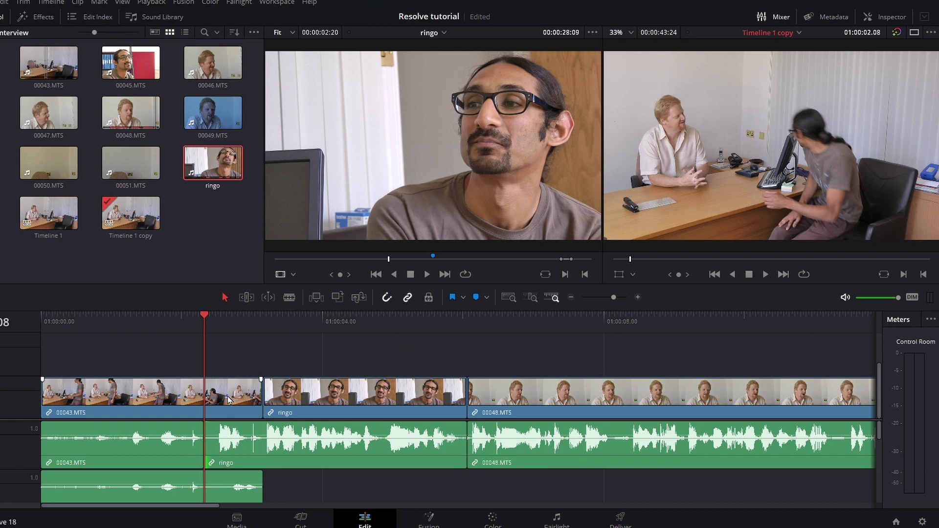
key(space)
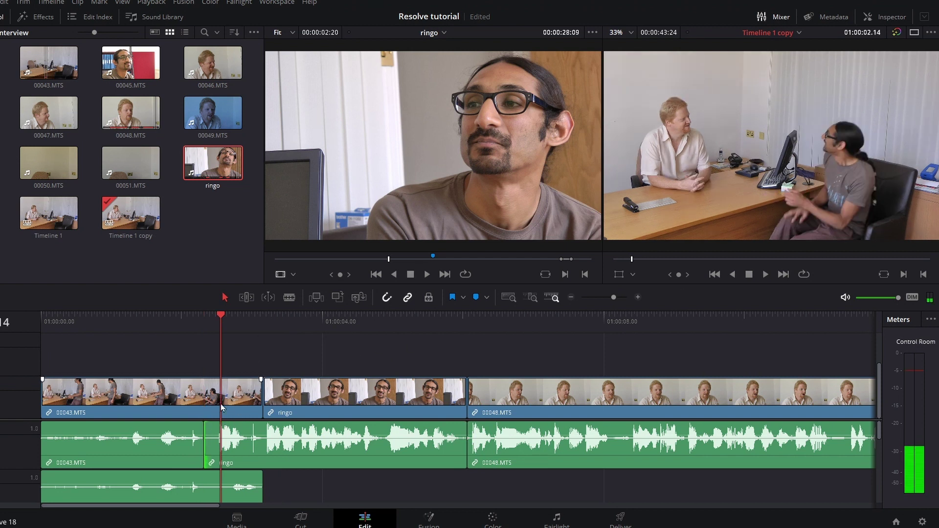
drag(227, 312, 215, 325)
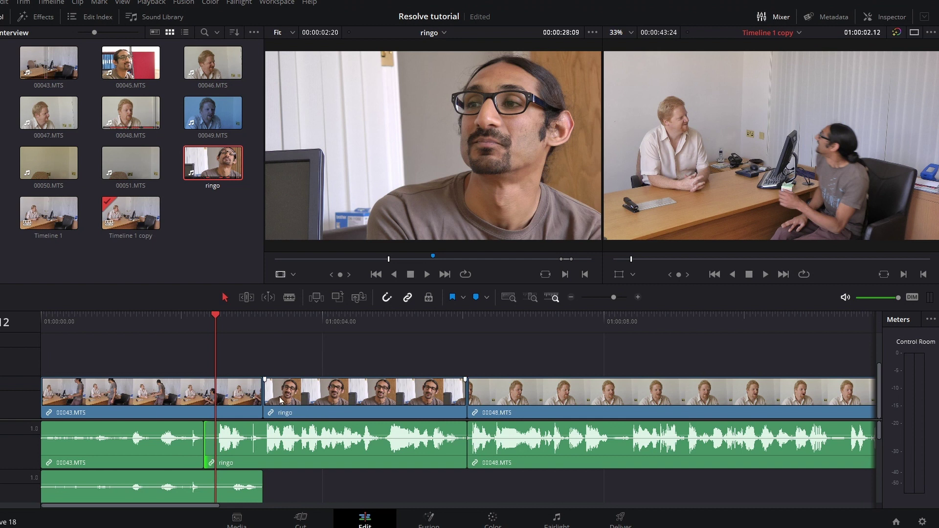
Blade ringo's extended audio at 01:00:02.12 and about 10 frames further on to isolate the first sound
click(289, 298)
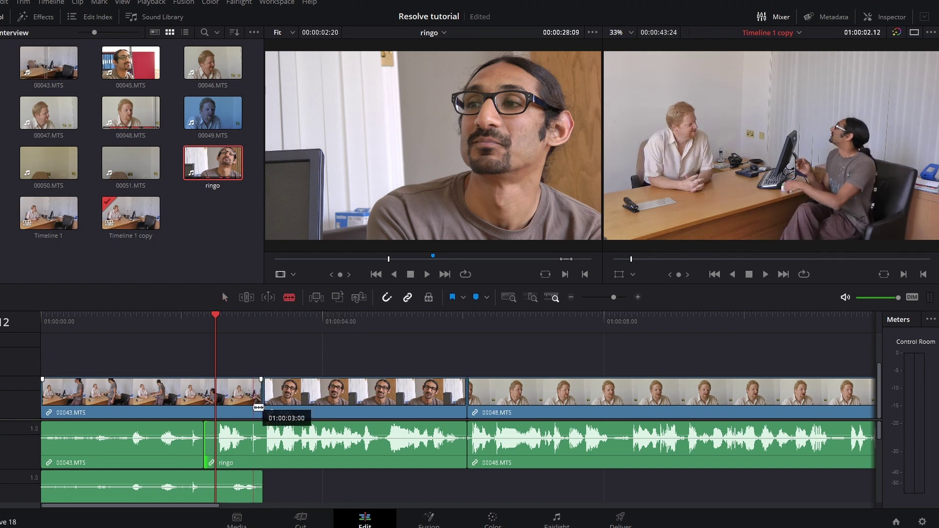
click(246, 437)
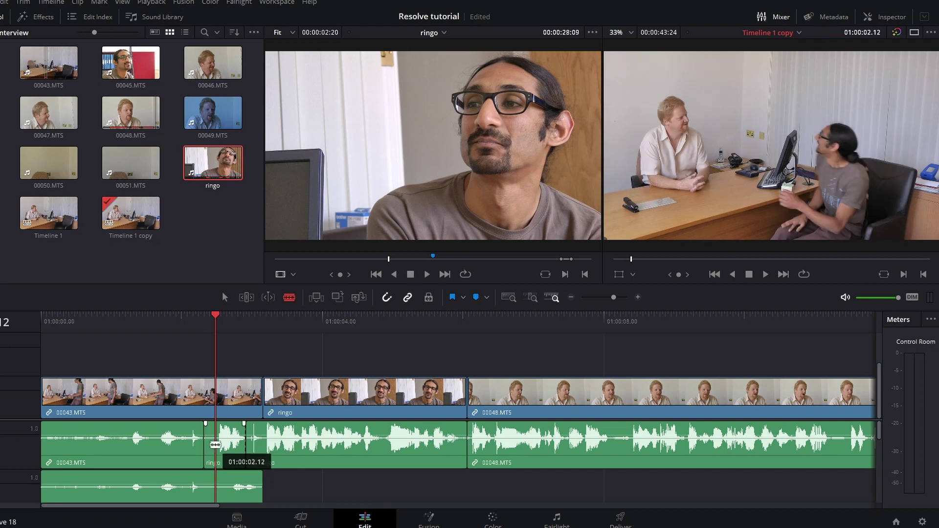
click(218, 442)
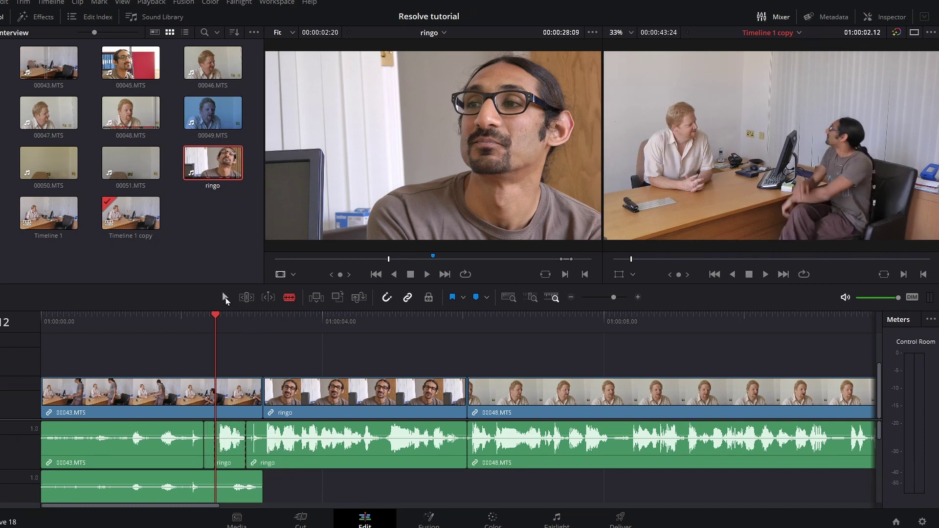
Move the isolated ringo audio piece about 6 frames later in Selection mode and play it
drag(233, 432, 247, 434)
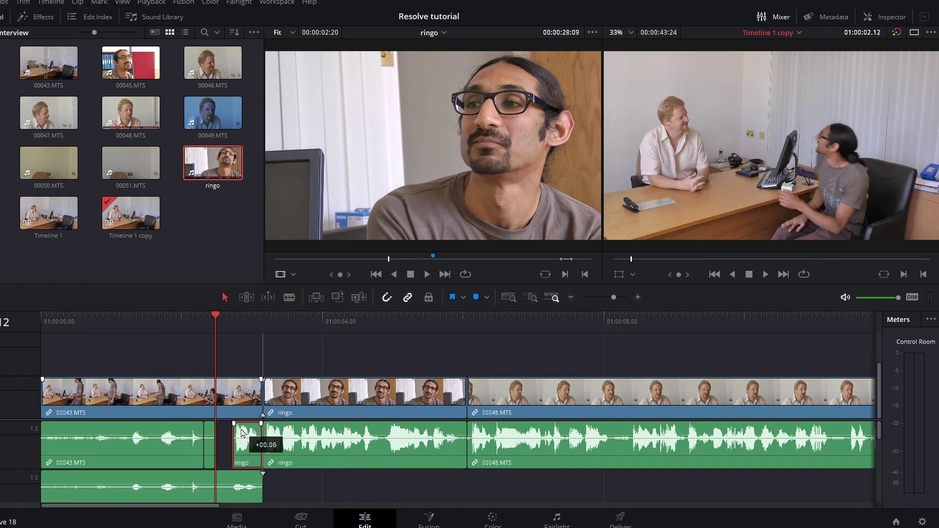
click(240, 317)
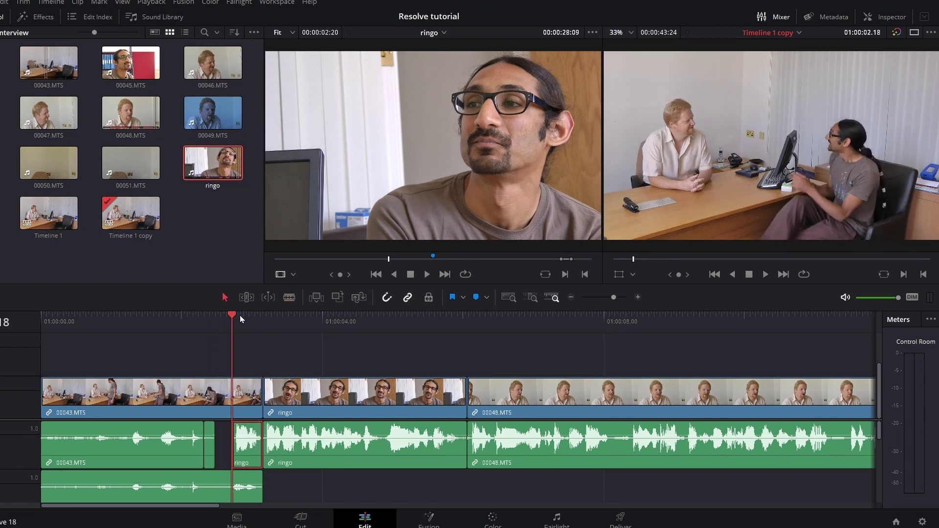
click(164, 320)
key(space)
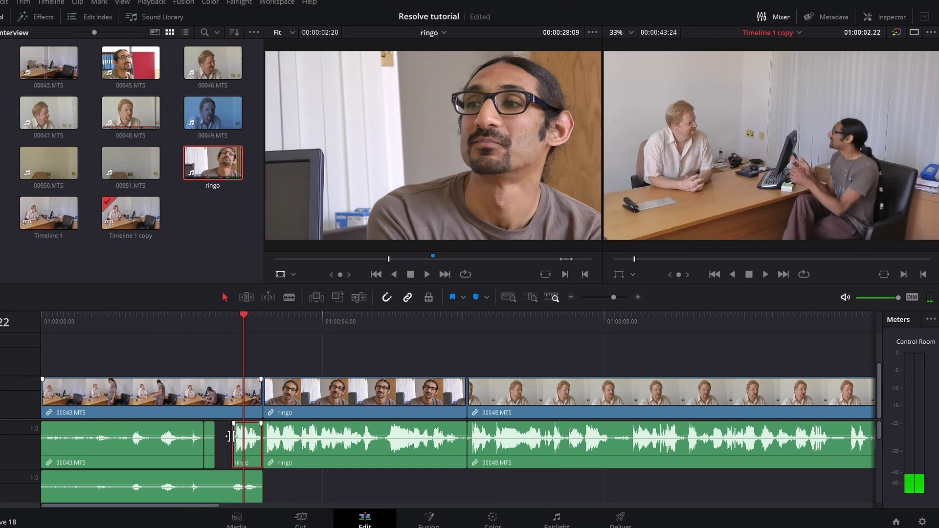
Move the isolated ringo audio piece about 1 frame earlier and play the result
click(638, 298)
click(638, 298)
click(638, 298)
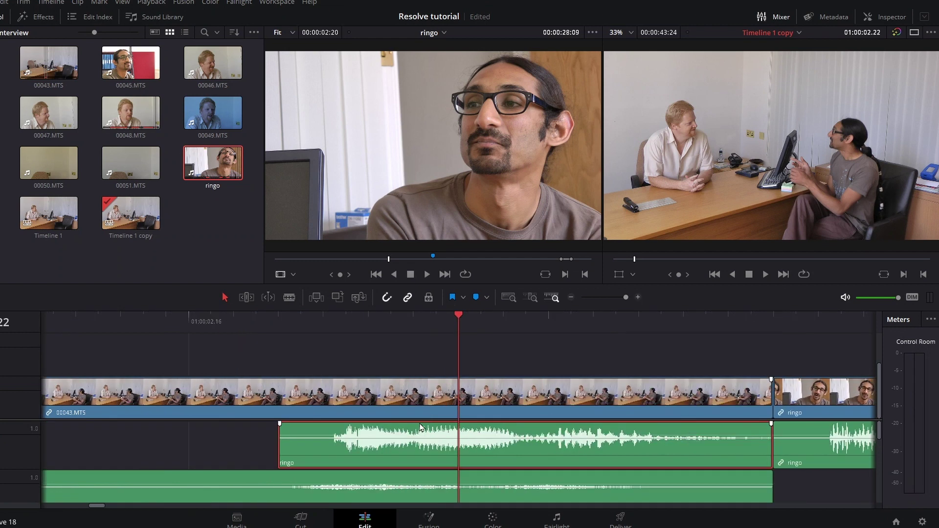
drag(407, 432, 361, 435)
click(211, 322)
key(space)
key(space)
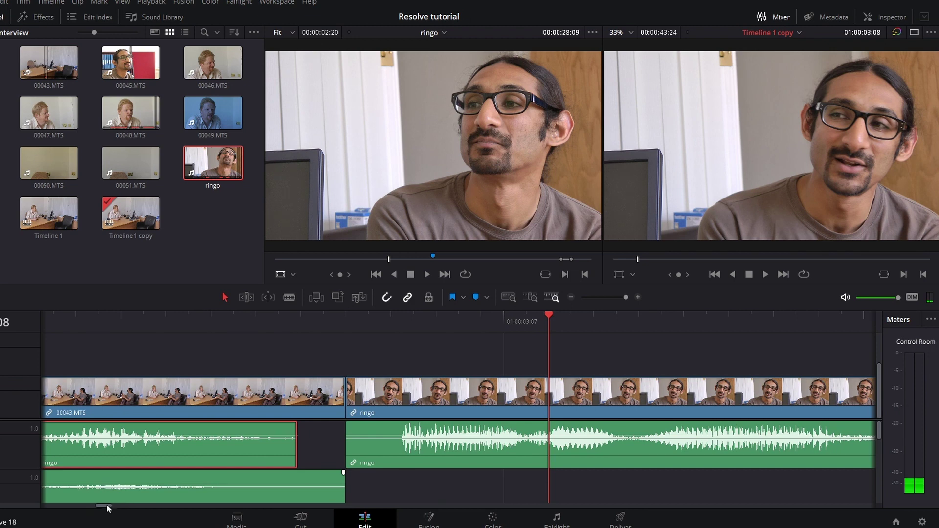
Replay the repositioned ringo audio piece and inspect the gaps around it and the 00043.MTS audio tracks below
drag(108, 509, 97, 510)
mouse_move(361, 437)
mouse_down()
mouse_move(311, 437)
mouse_move(376, 437)
mouse_move(356, 437)
mouse_move(364, 437)
mouse_up()
click(262, 317)
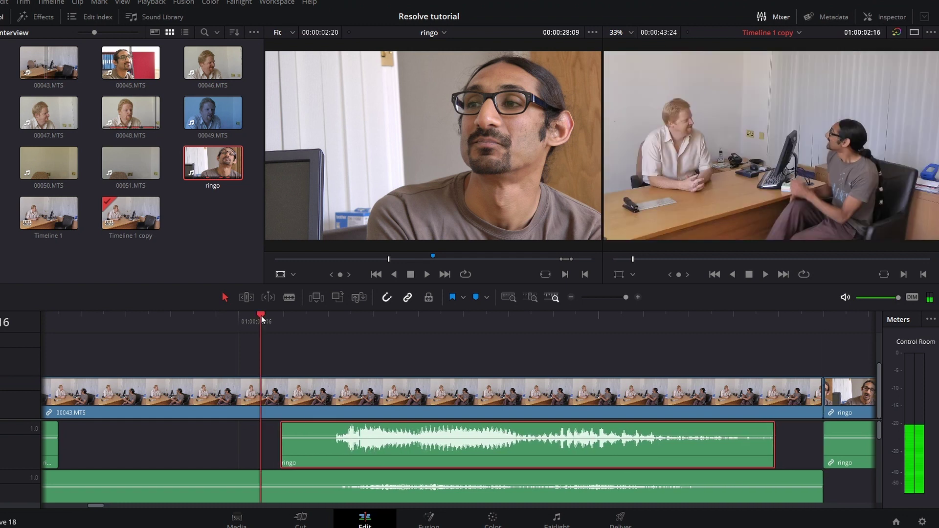
key(space)
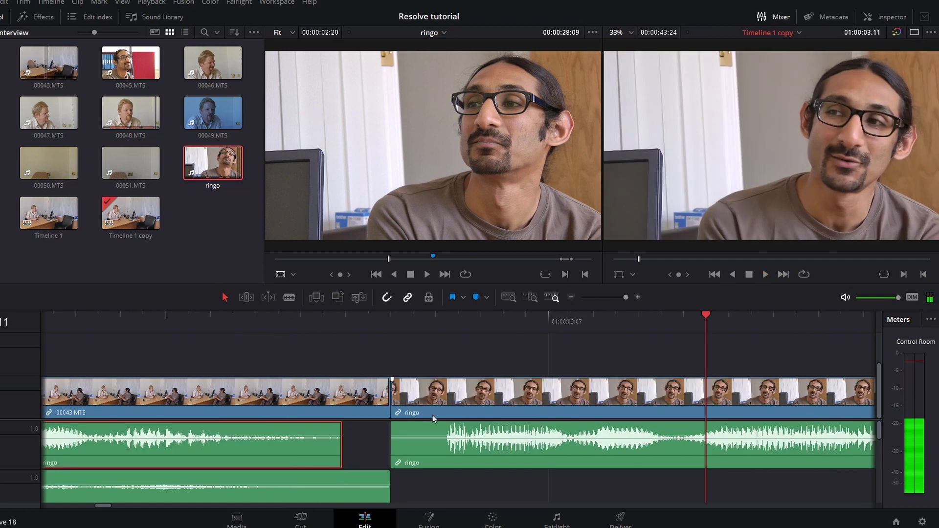
key(space)
key(ctrl+minus)
key(ctrl+minus)
key(ctrl+minus)
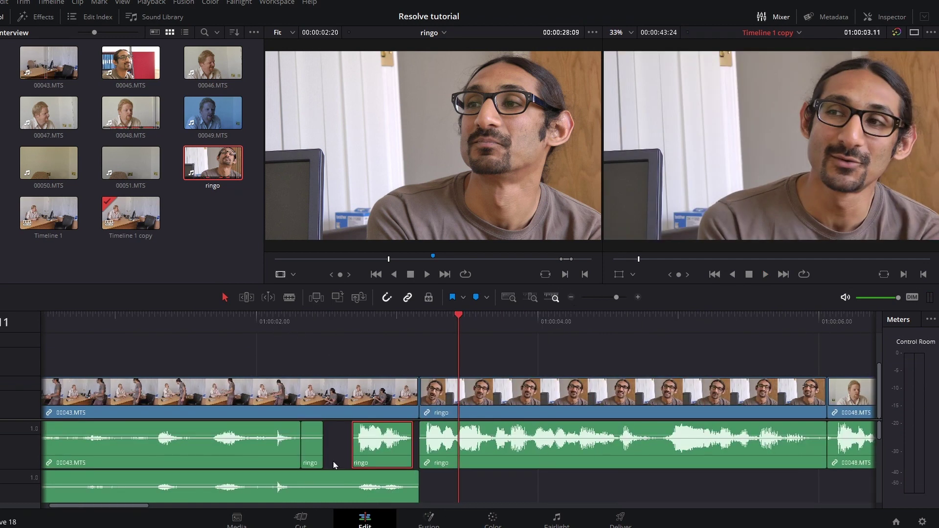
scroll(415, 480, down, 2)
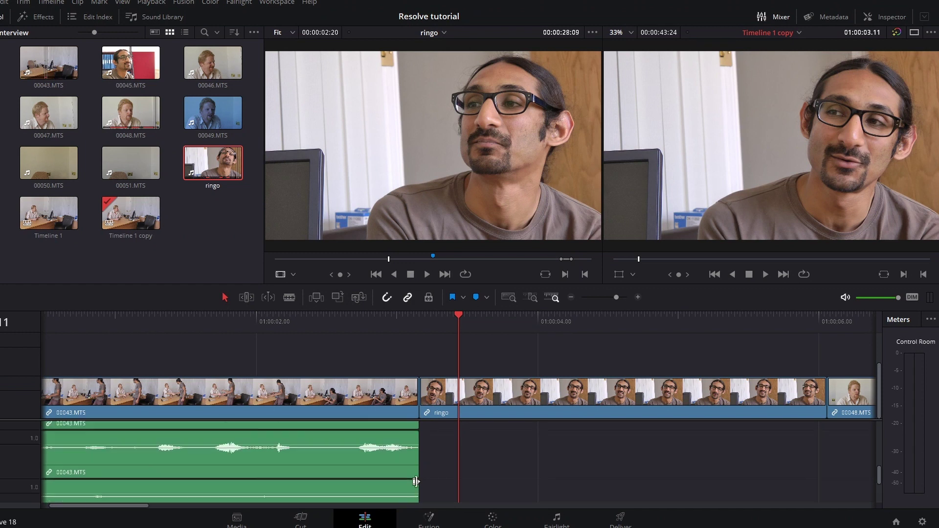
scroll(415, 485, up, 2)
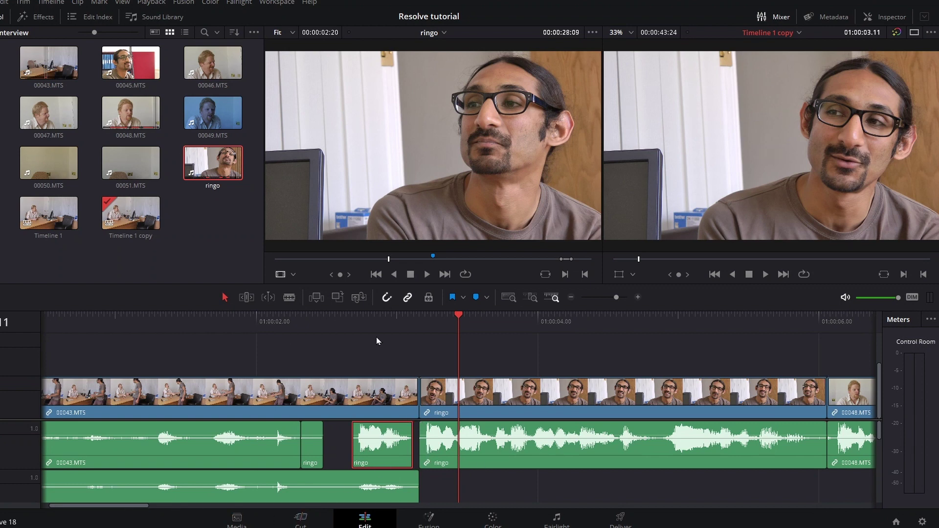
Play the end of ringo, and select the start edge of 00048.MTS and the end edge of ringo in turn
drag(389, 323, 403, 343)
drag(148, 505, 196, 506)
drag(329, 325, 278, 322)
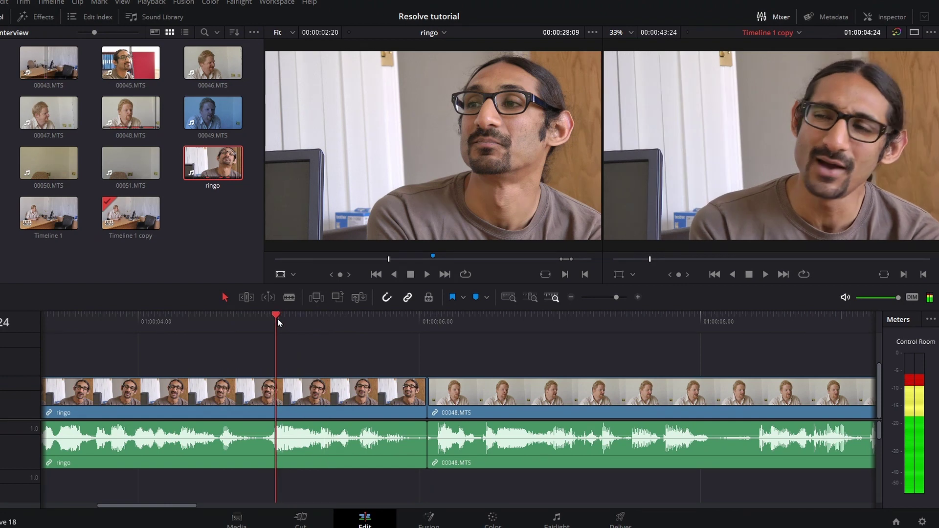
key(space)
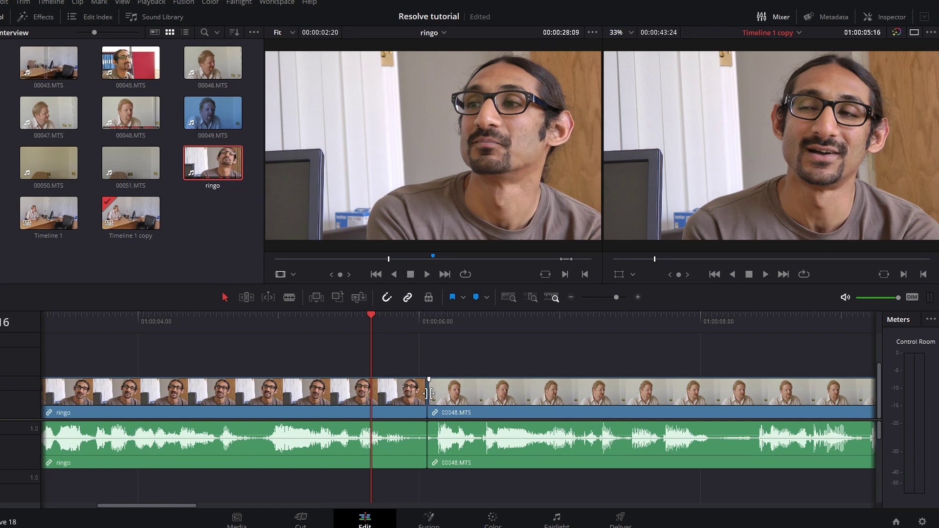
click(427, 394)
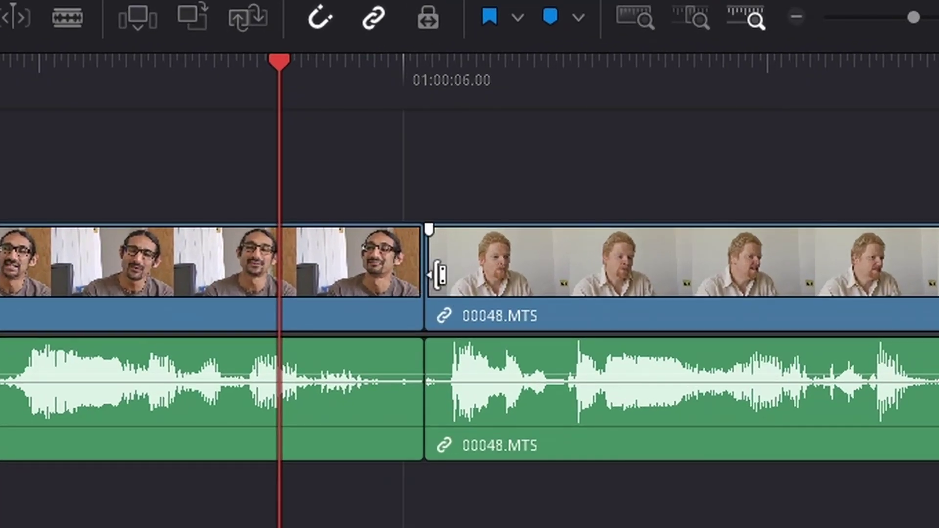
click(438, 275)
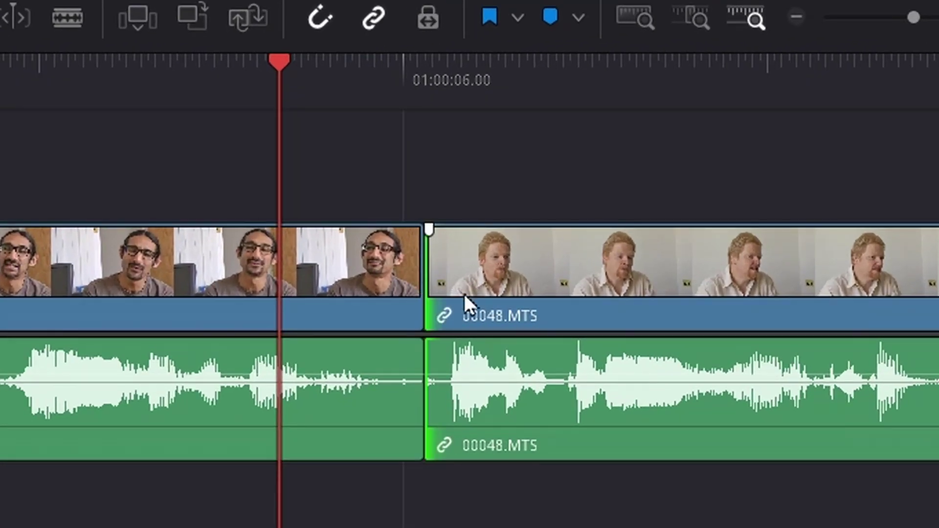
click(405, 274)
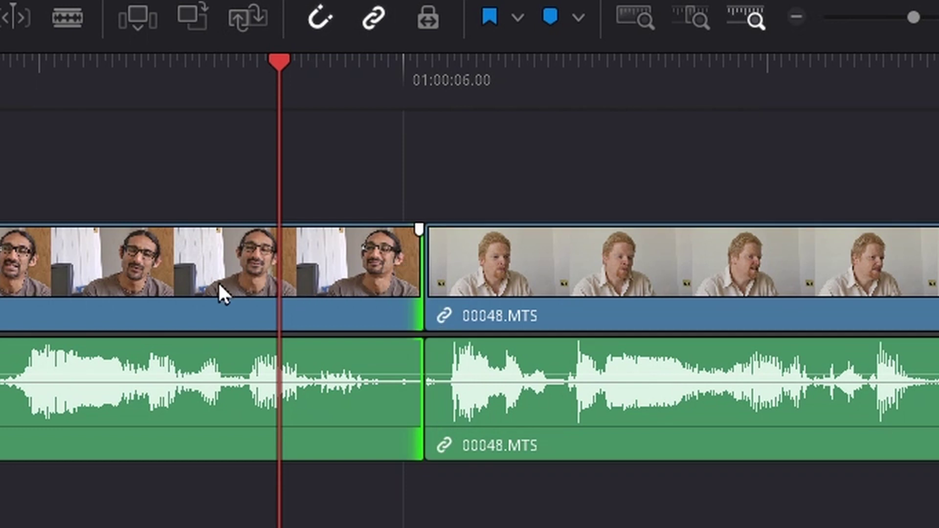
Select both sides of the cut between ringo and 00048.MTS, and try rolling it earlier and back again in Selection mode
click(424, 271)
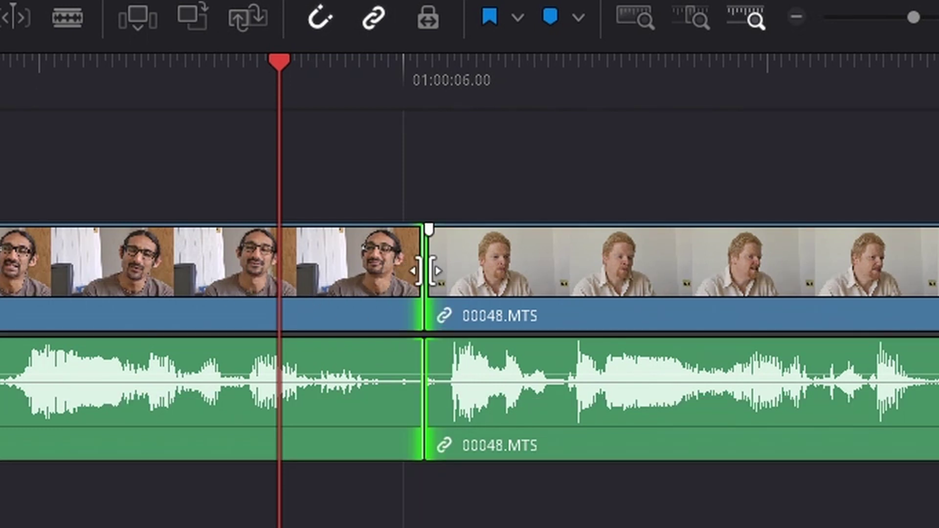
click(453, 201)
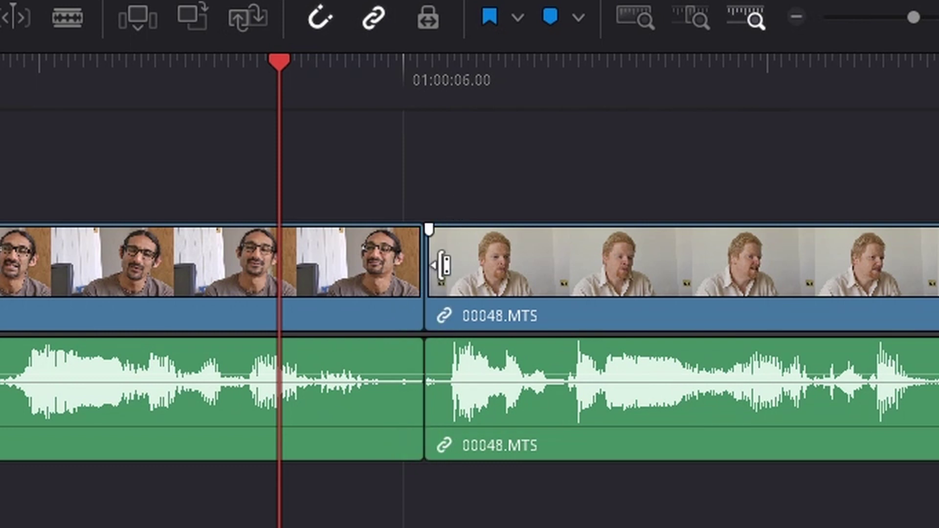
drag(444, 263, 418, 304)
drag(429, 265, 341, 297)
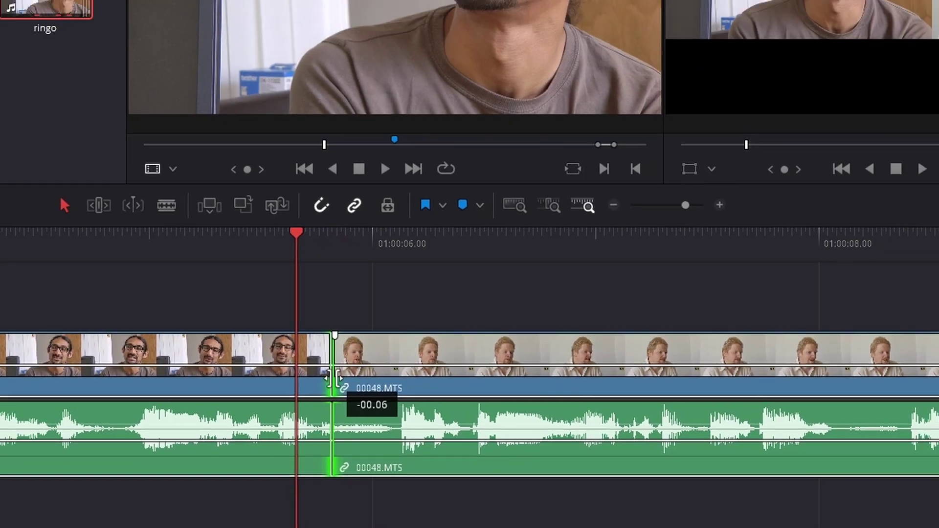
drag(333, 378, 388, 372)
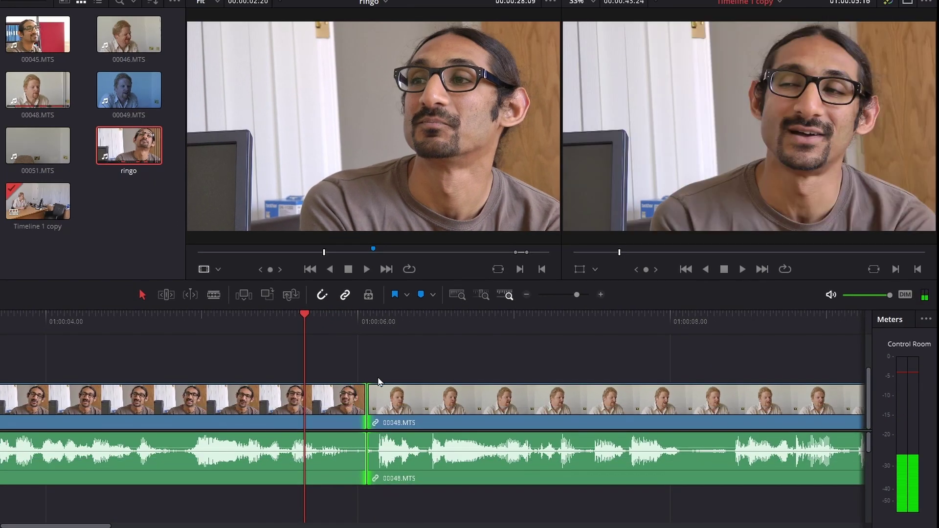
click(389, 358)
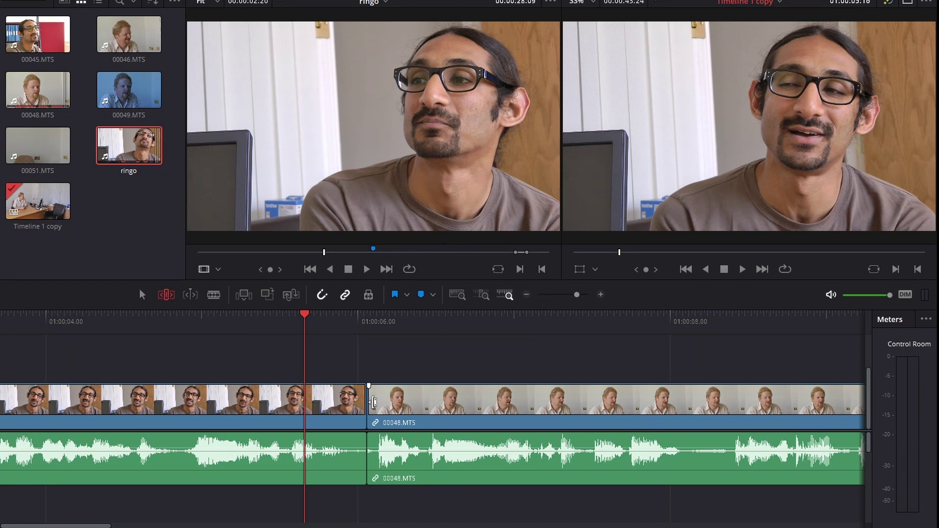
Ripple-trim the cut between ringo and 00048.MTS slightly tighter and roll it to about 01:00:06.00 on both tracks
drag(373, 402, 366, 430)
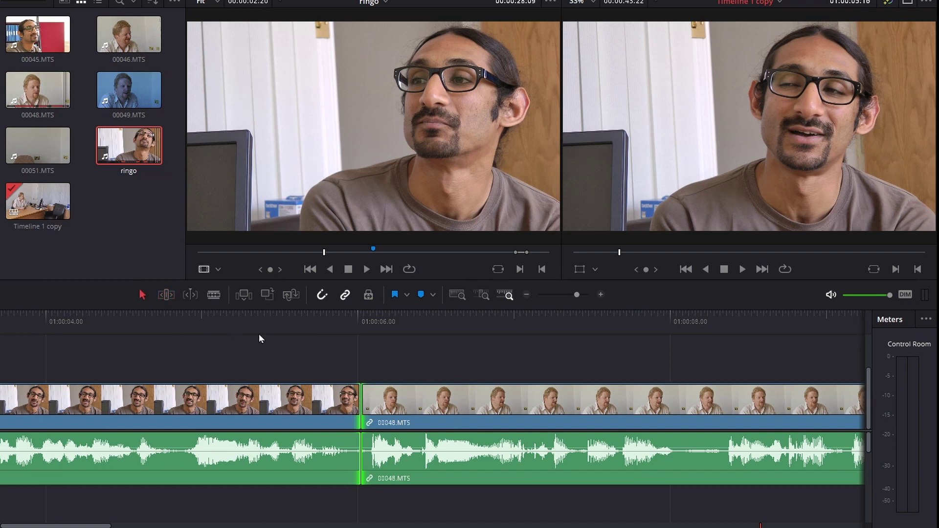
click(291, 344)
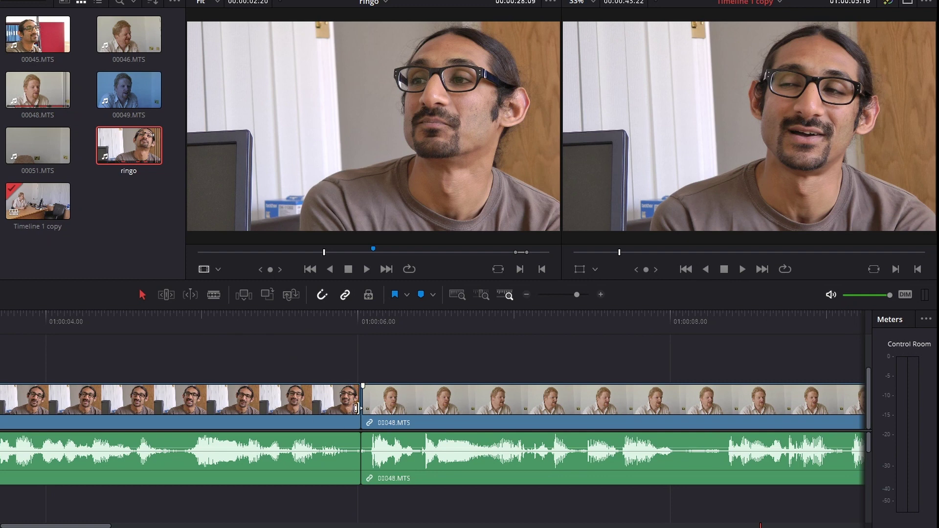
mouse_move(362, 406)
mouse_down()
mouse_move(369, 405)
mouse_move(356, 405)
mouse_up()
click(362, 362)
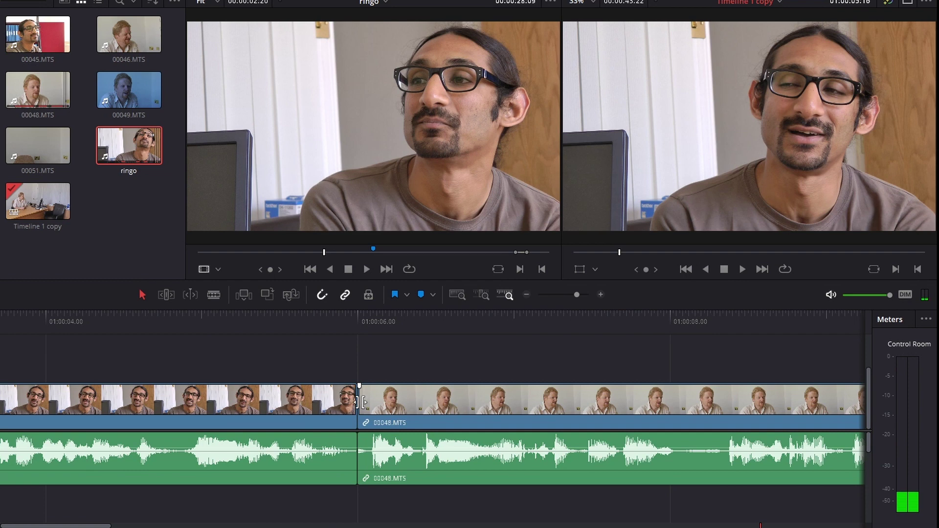
Roll only the video cut between ringo and 00048.MTS earlier to about 01:00:05.06 and play across it
drag(363, 405, 238, 406)
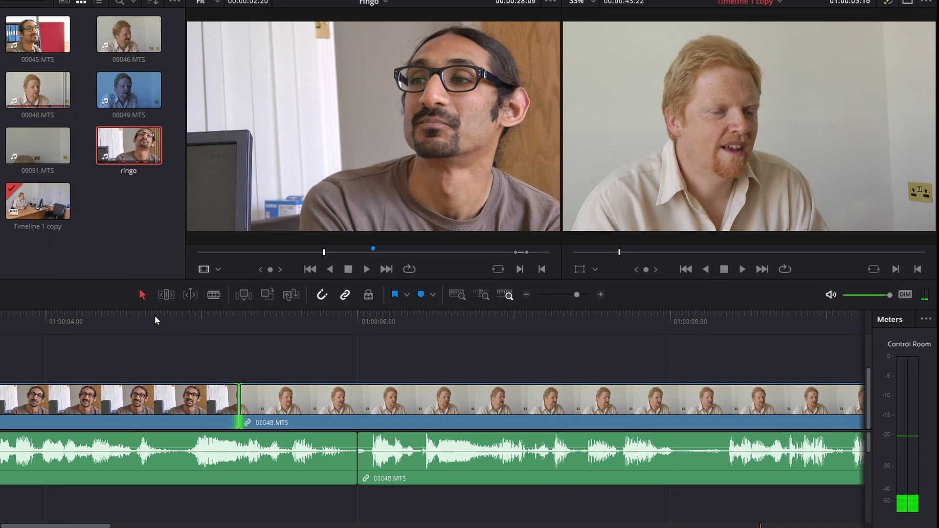
click(113, 312)
key(space)
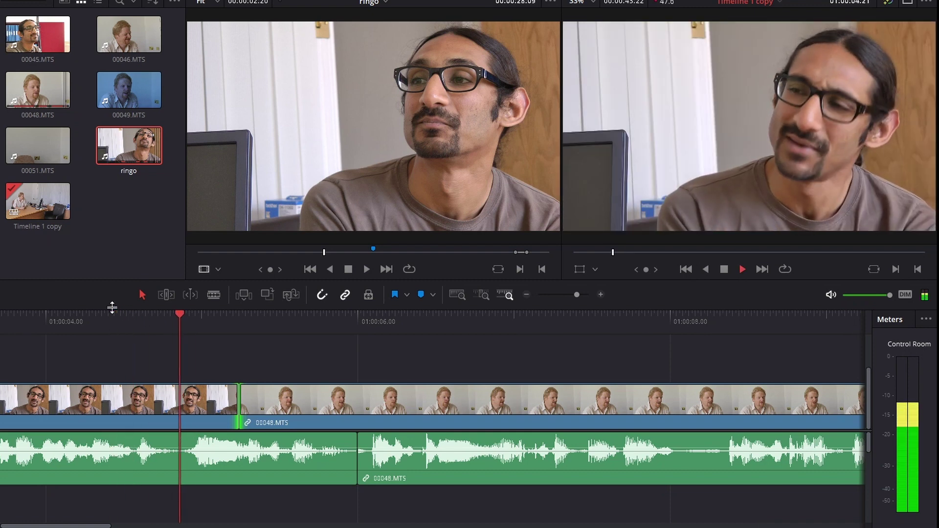
key(space)
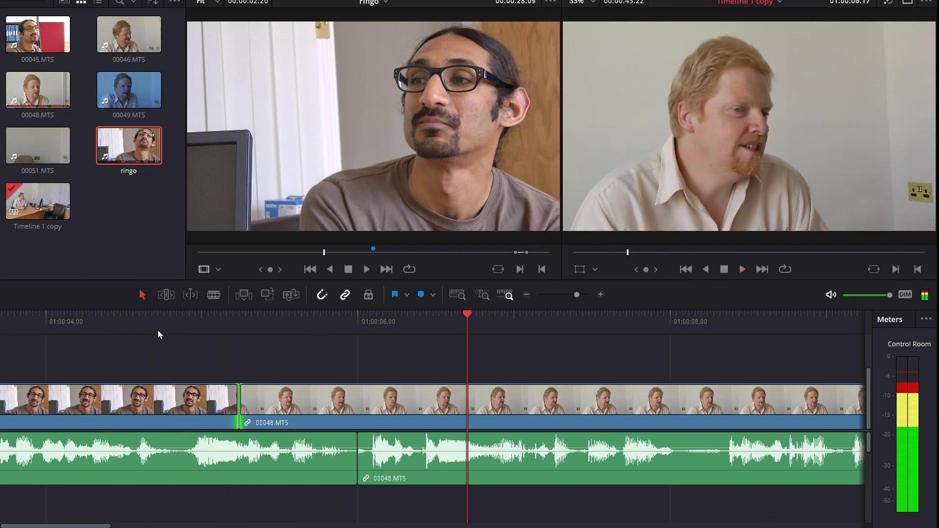
Roll the video-only cut between ringo and 00048.MTS to about 01:00:05.14 and play the split edit
drag(239, 403, 292, 405)
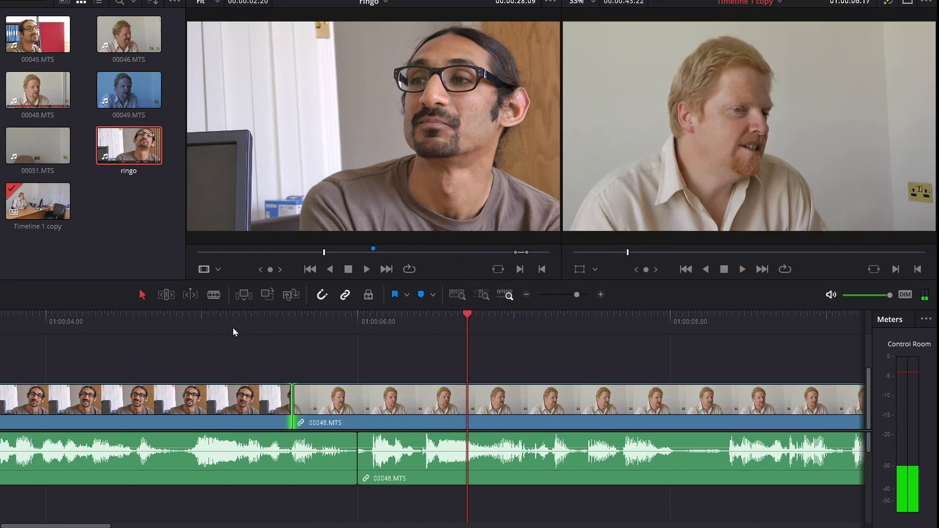
click(112, 314)
key(space)
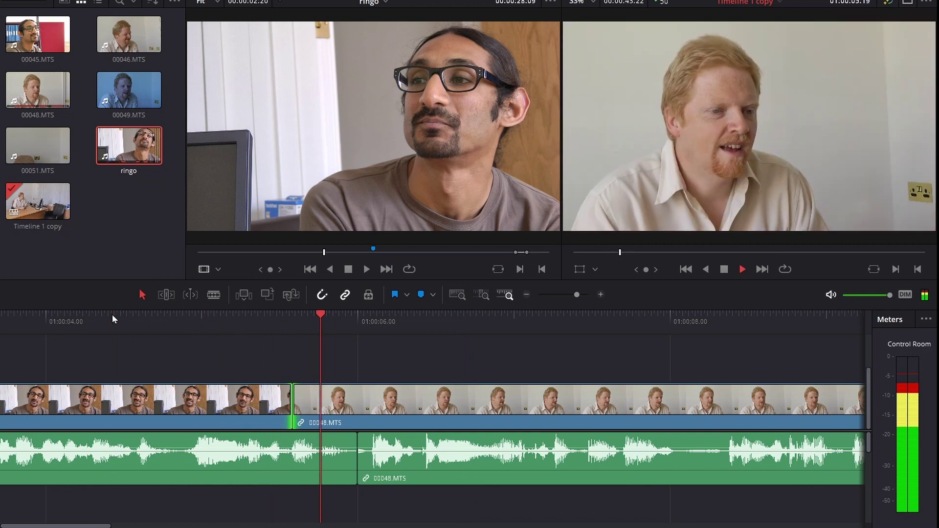
key(space)
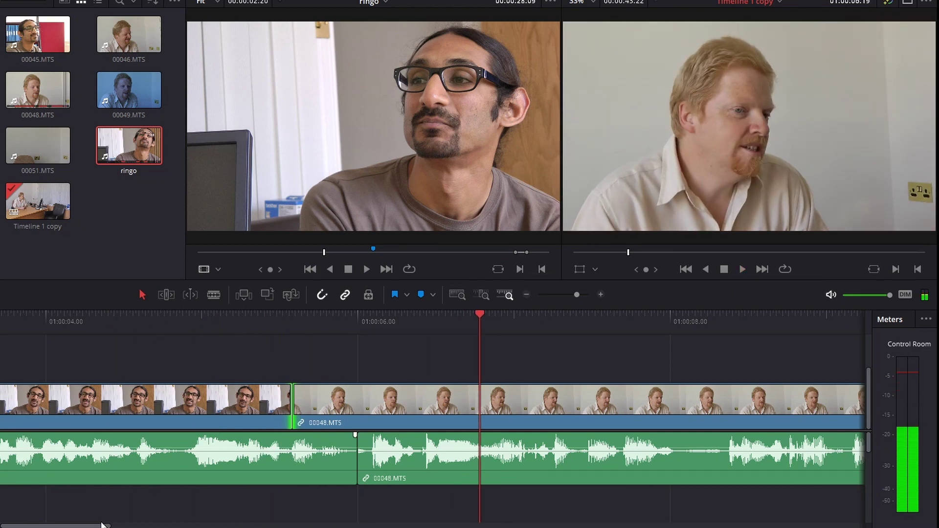
At the next cut from 00048.MTS to ringo, roll only the video earlier to about 01:00:19.05 and play the result
drag(102, 526, 93, 527)
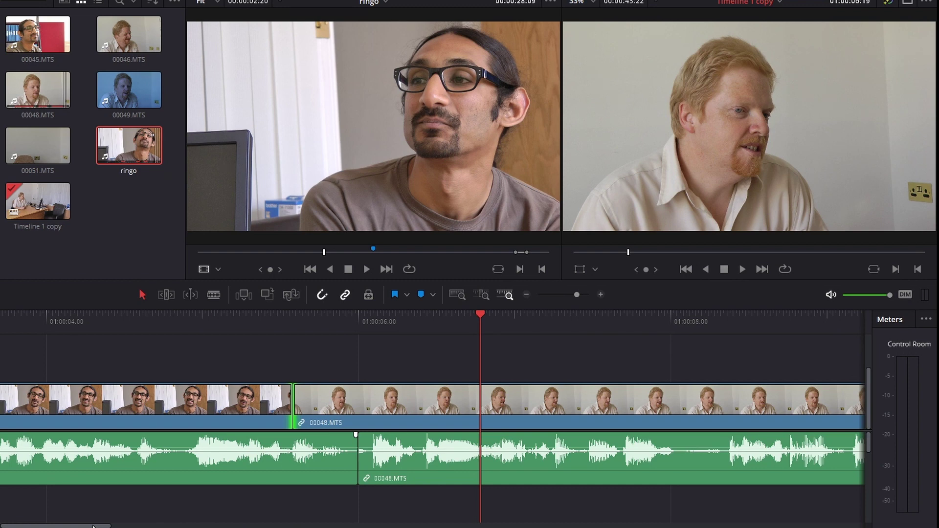
key(Down)
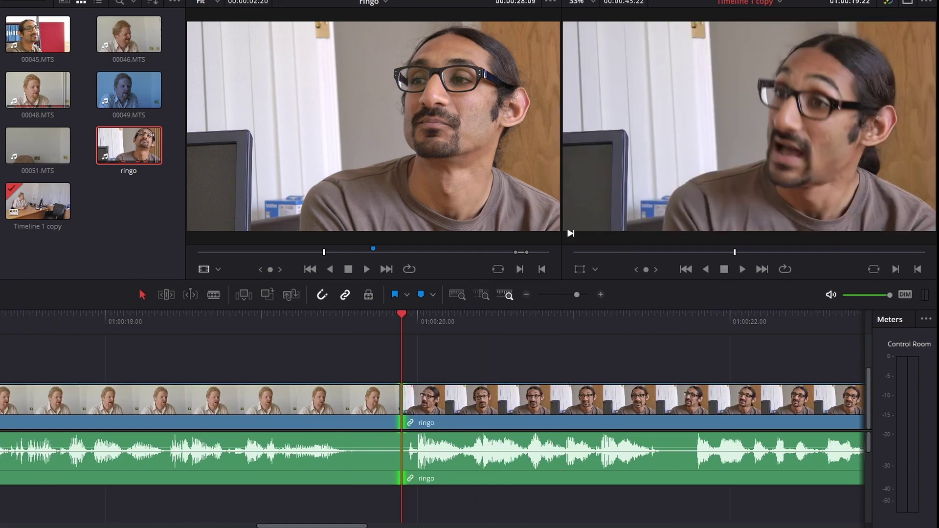
click(408, 400)
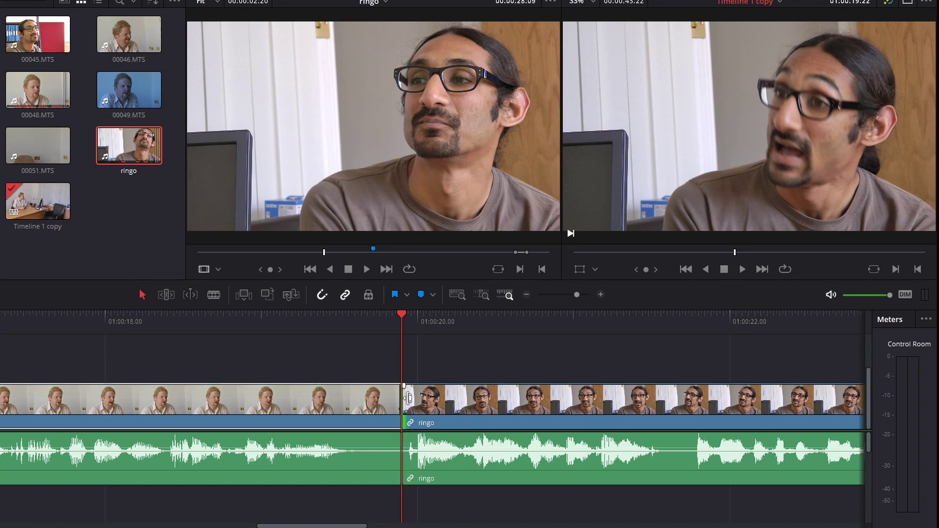
drag(408, 399, 292, 400)
drag(188, 320, 60, 321)
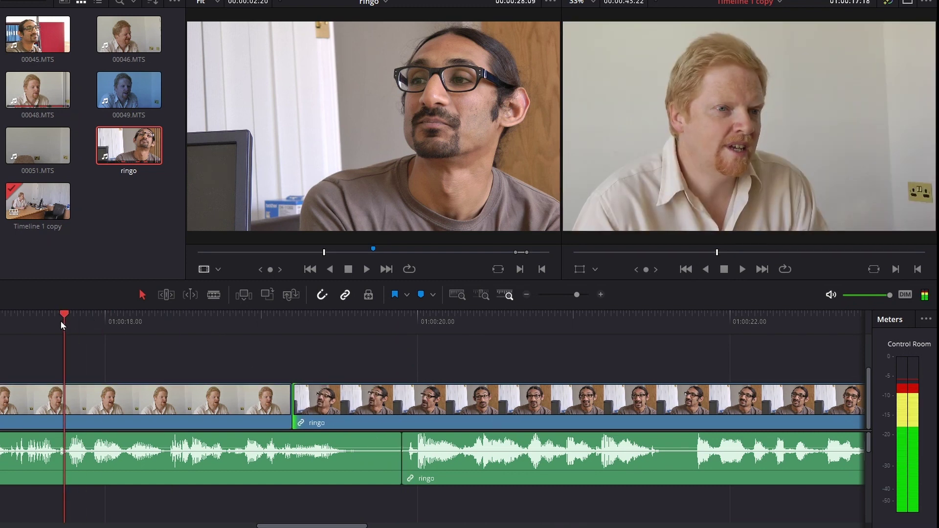
key(space)
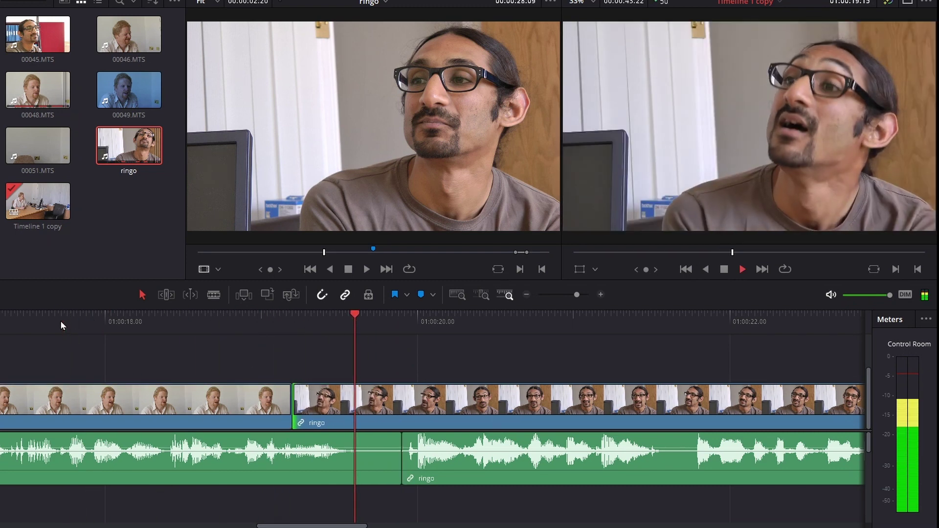
key(space)
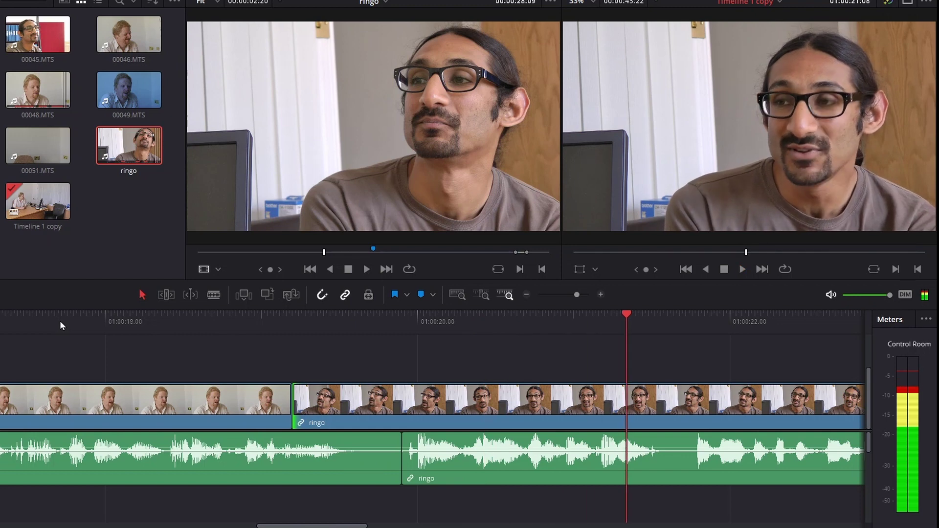
Play the following cut from ringo to 00048.MTS, turn off linked selection, and roll its video to about 01:00:23.23
key(Down)
drag(267, 320, 228, 320)
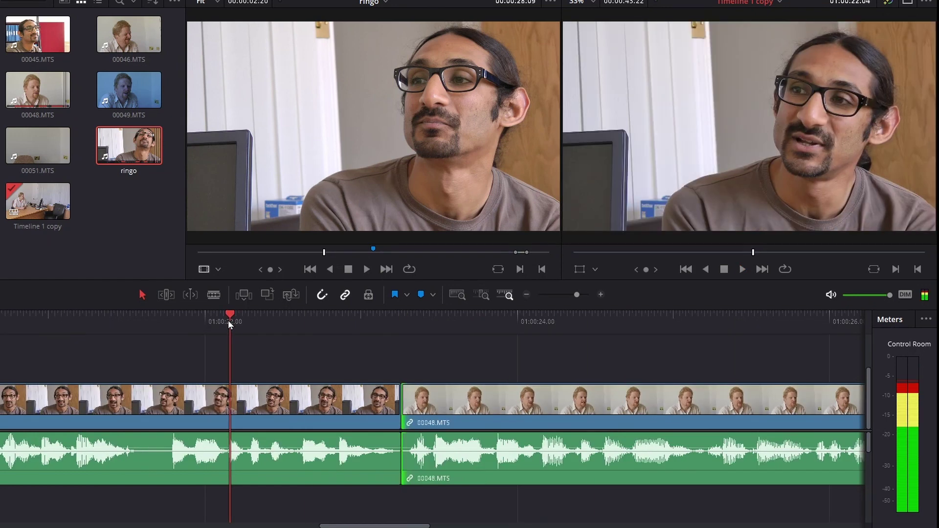
key(space)
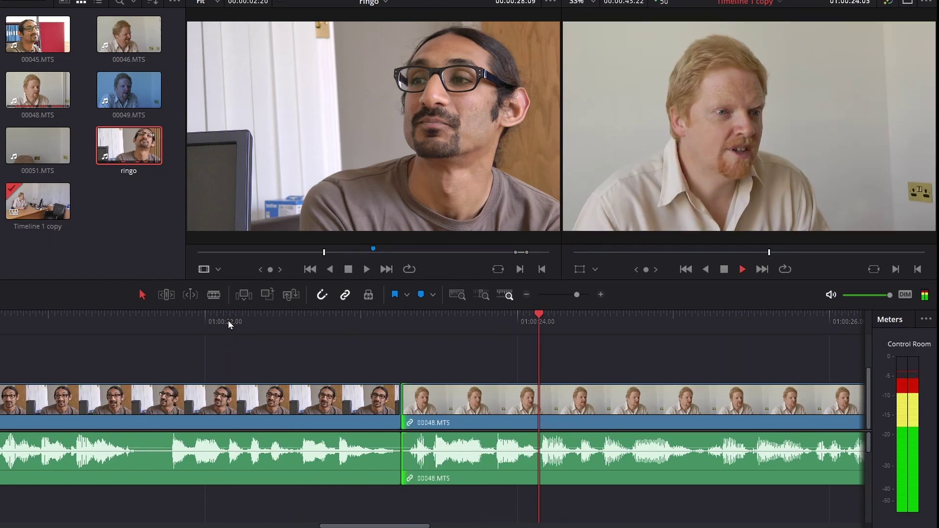
click(394, 402)
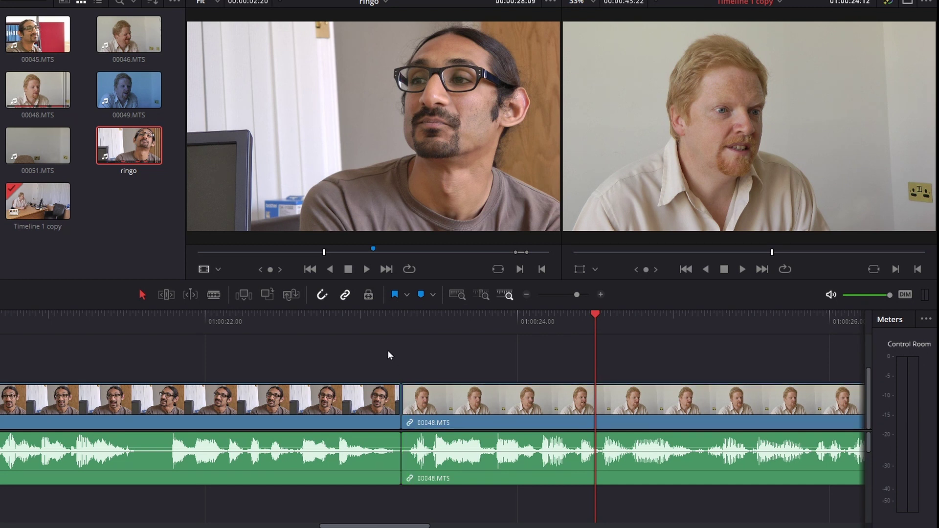
click(346, 298)
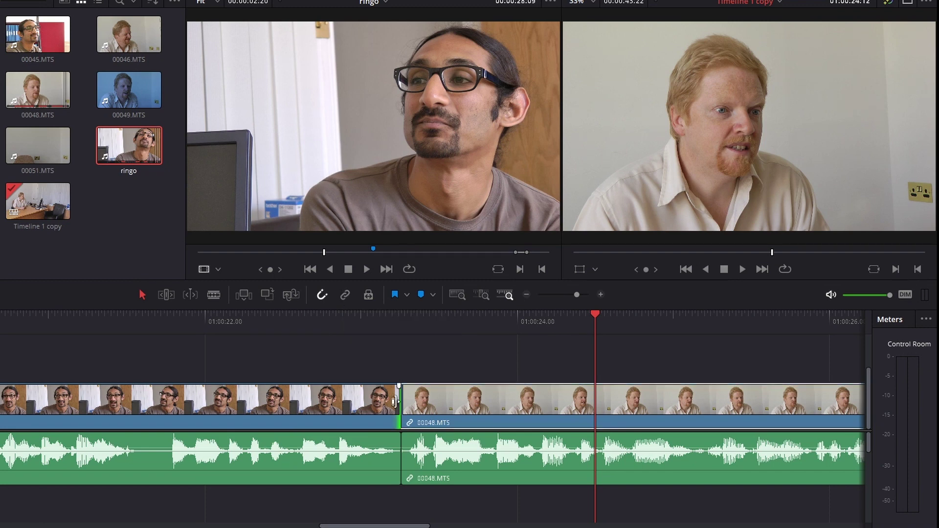
drag(393, 402, 507, 414)
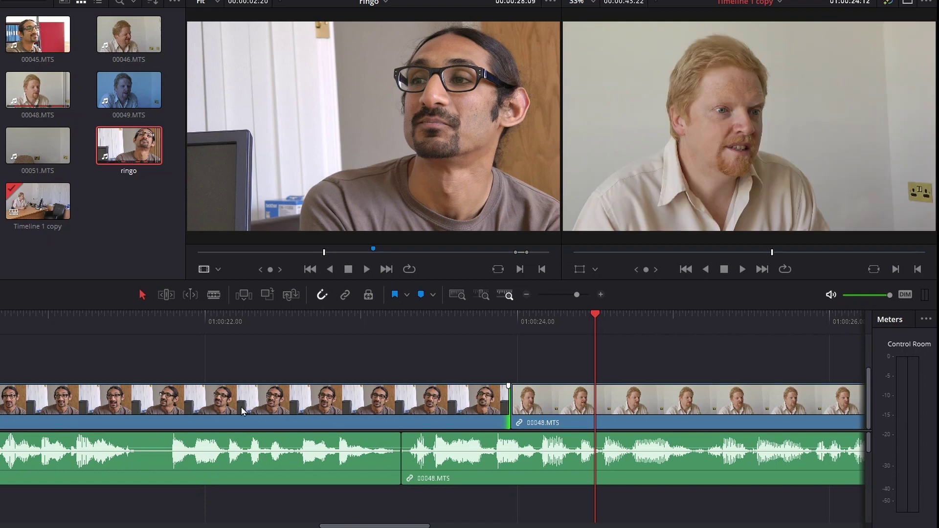
Try moving only ringo's video one track up and about 1 second 9 frames out of sync, play it, and return it
click(526, 295)
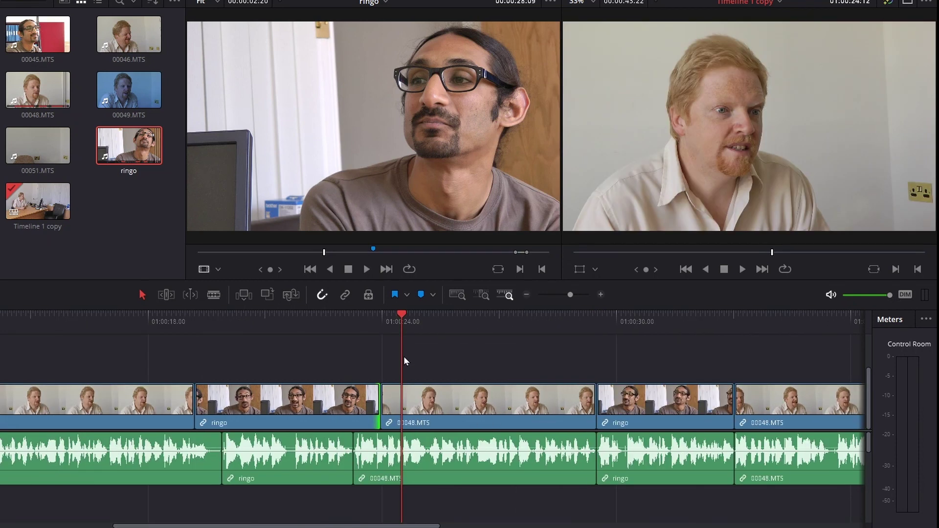
drag(299, 404, 351, 368)
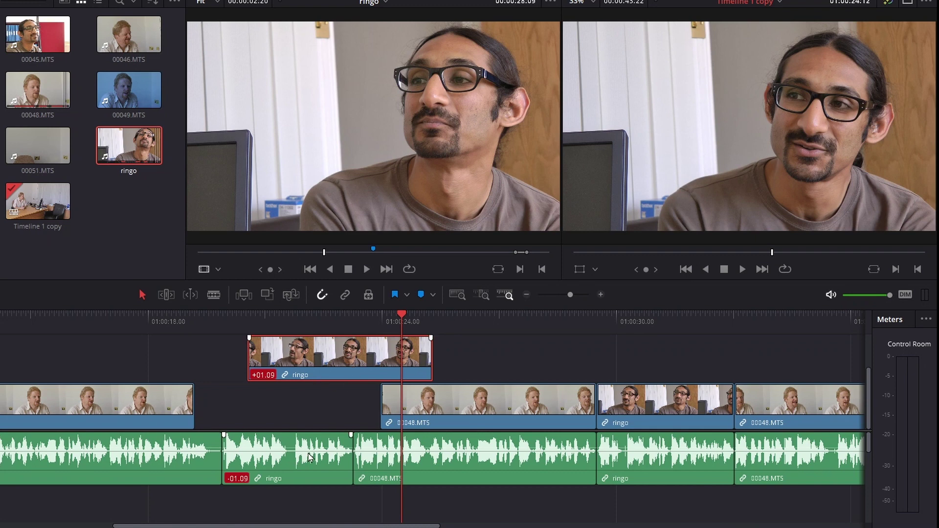
key(space)
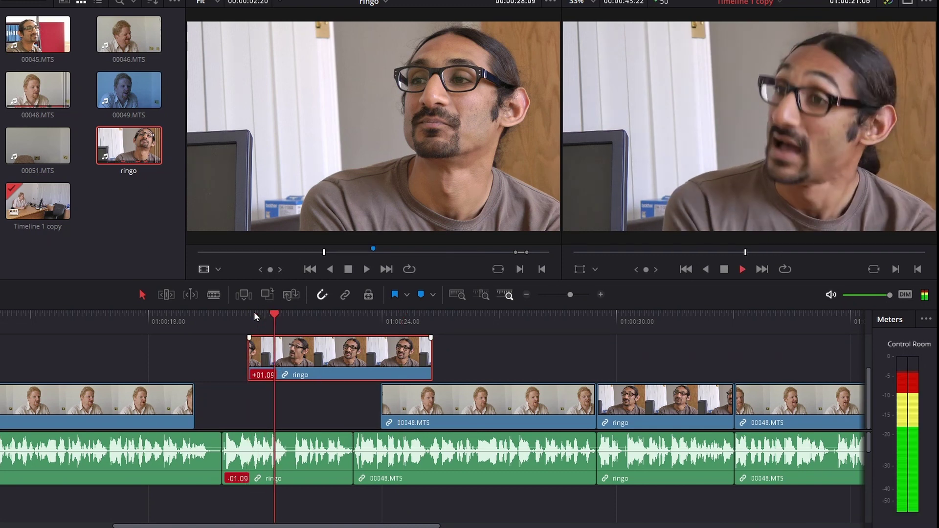
key(space)
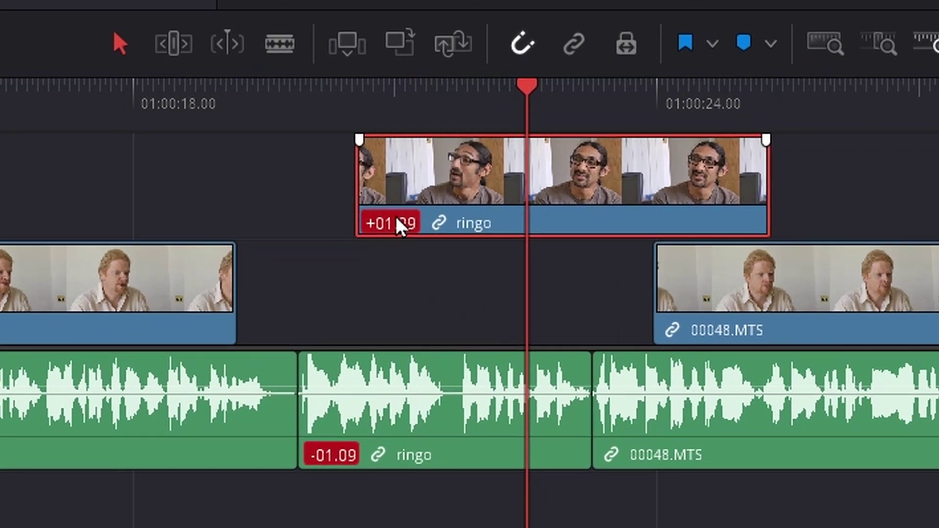
drag(636, 193, 439, 267)
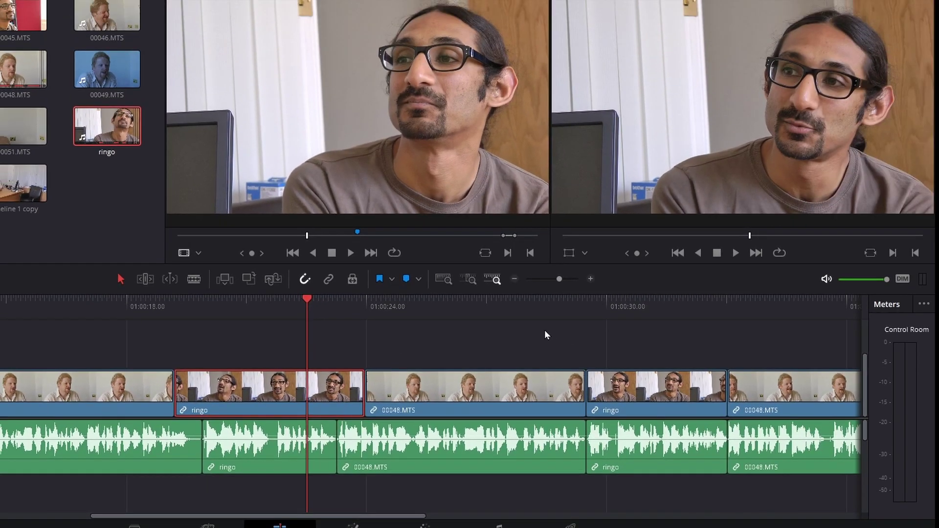
Play the next cut from 00048.MTS to ringo, roll only its video earlier to about 01:00:28.18, and play the result
drag(537, 309, 549, 332)
key(space)
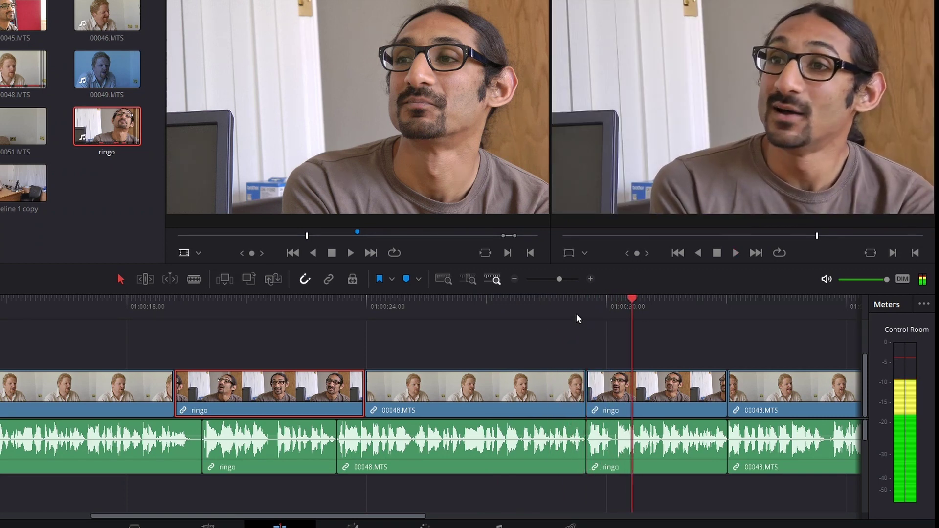
click(563, 304)
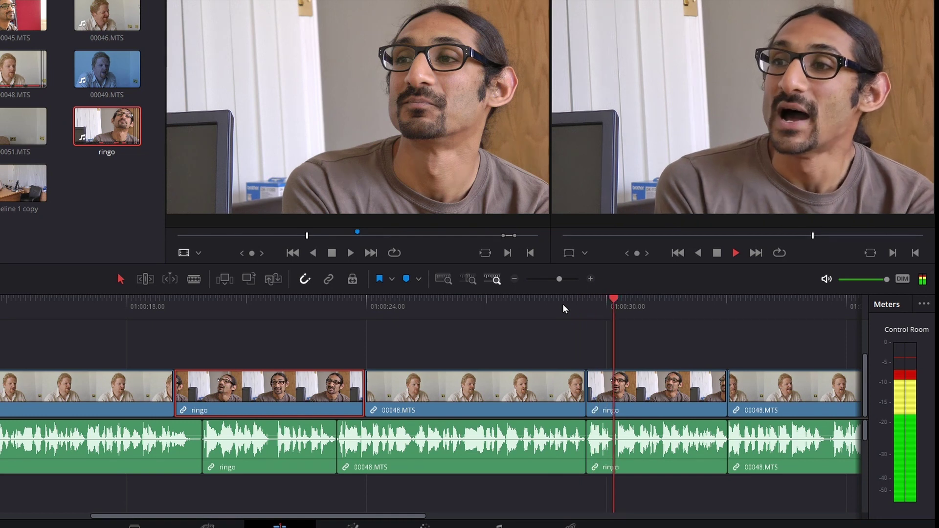
key(space)
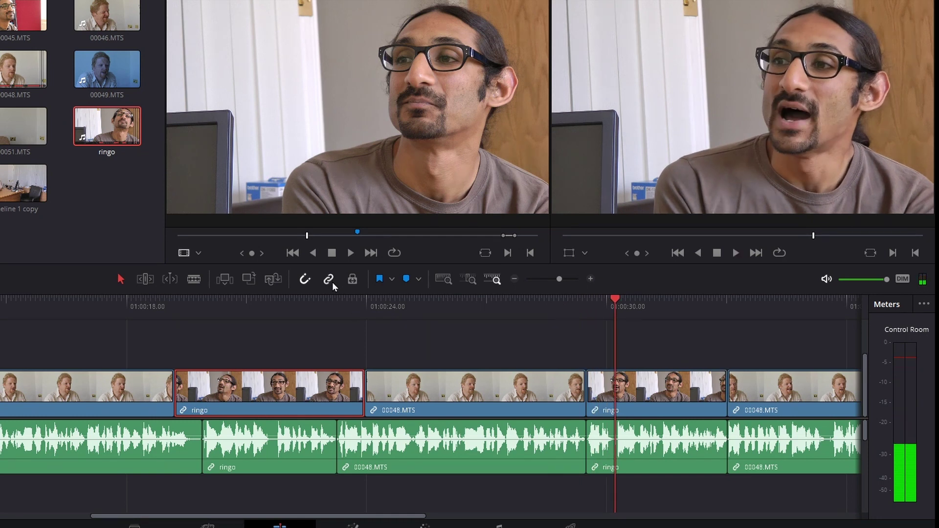
drag(588, 386, 559, 387)
click(507, 305)
key(space)
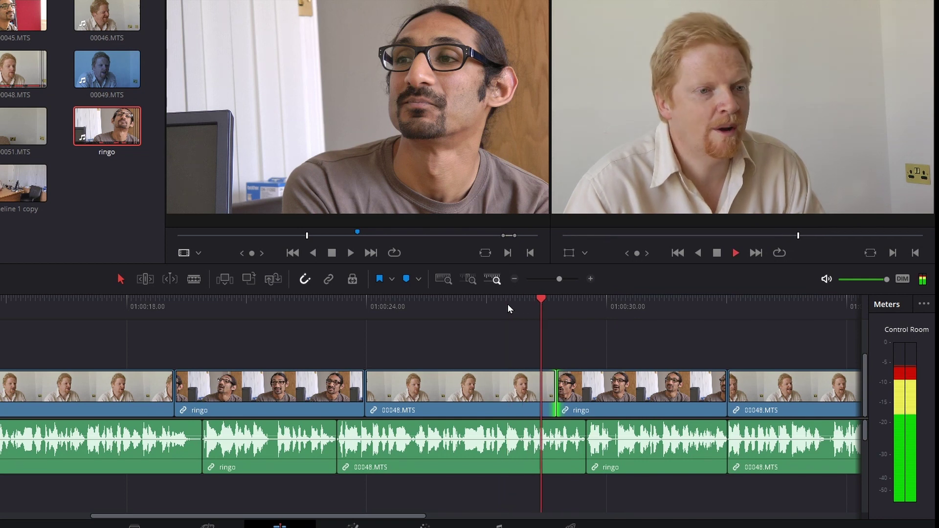
key(space)
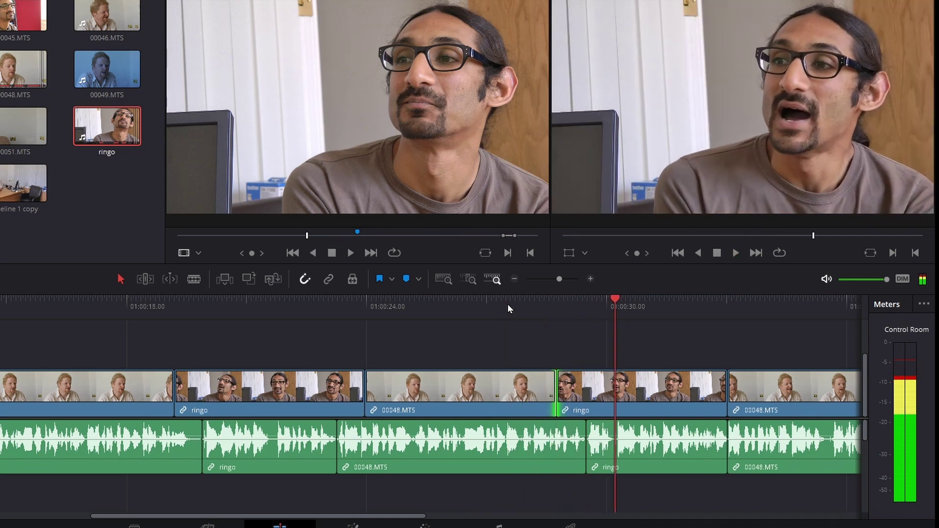
Find where ringo starts speaking, roll the 00048.MTS-to-ringo video cut later to about 01:00:30.00, and play the result
click(586, 309)
mouse_move(594, 309)
mouse_down()
mouse_move(612, 307)
mouse_move(583, 313)
mouse_up()
key(Right)
key(Right)
key(Right)
key(Right)
key(Right)
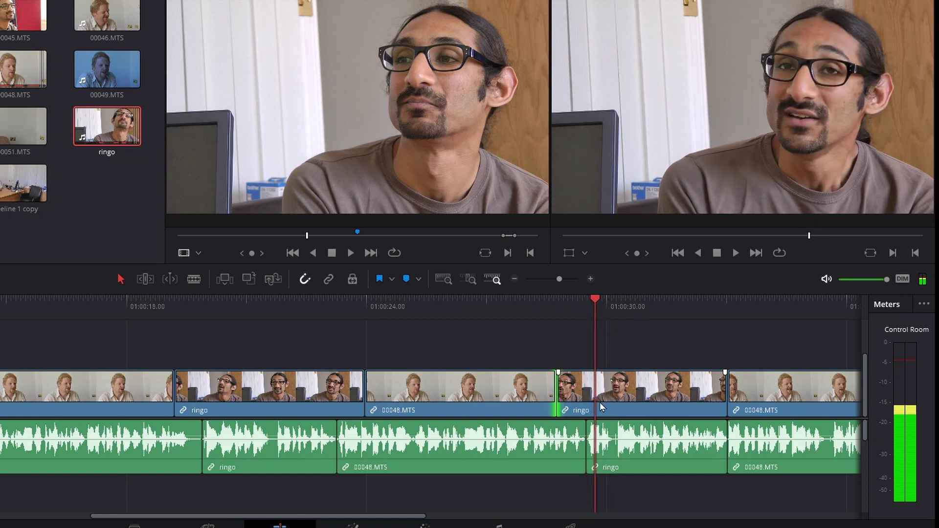
drag(557, 393, 607, 394)
click(560, 307)
key(space)
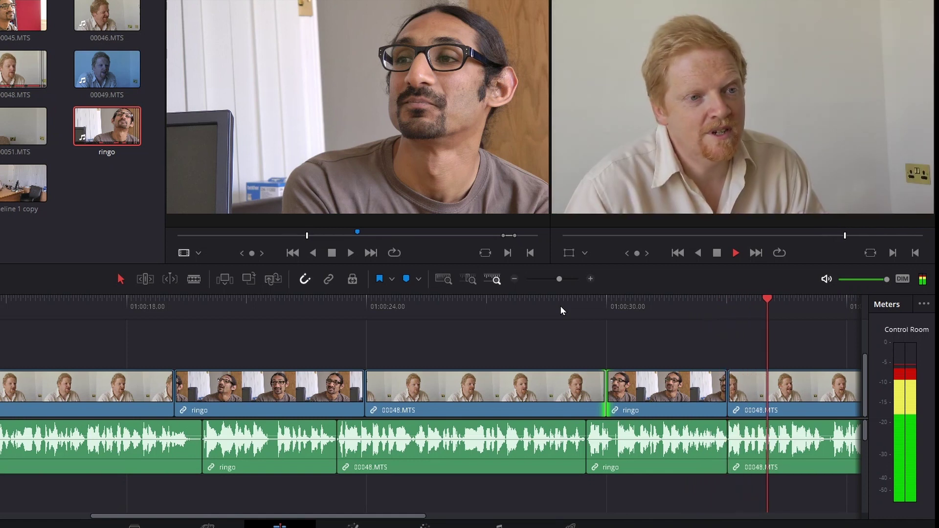
key(space)
Try rolling only the video of the next ringo-to-00048.MTS cut later to about 01:00:33.17 and play it
click(727, 390)
drag(727, 390, 754, 391)
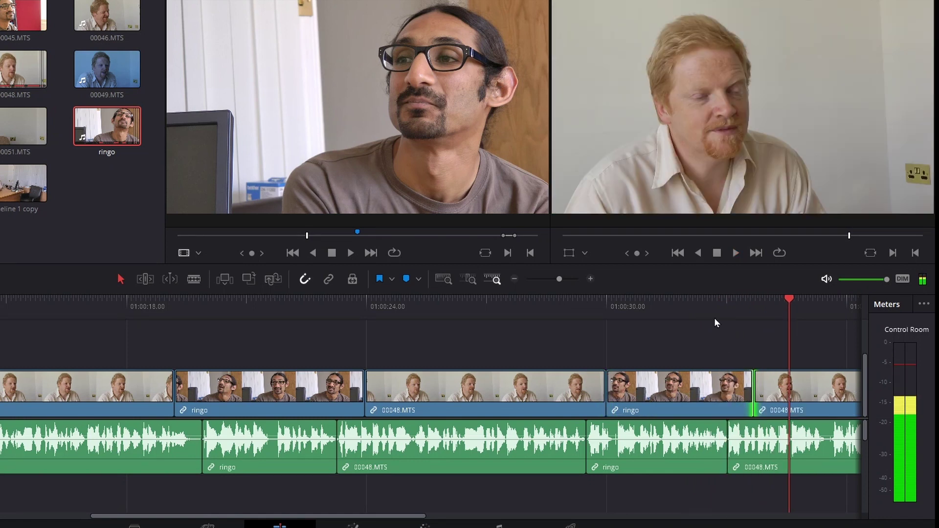
click(712, 311)
key(space)
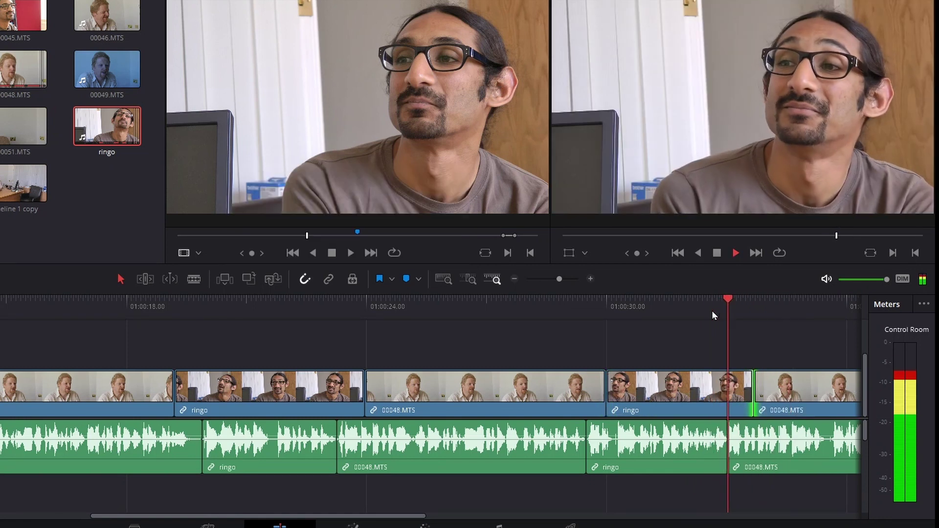
key(space)
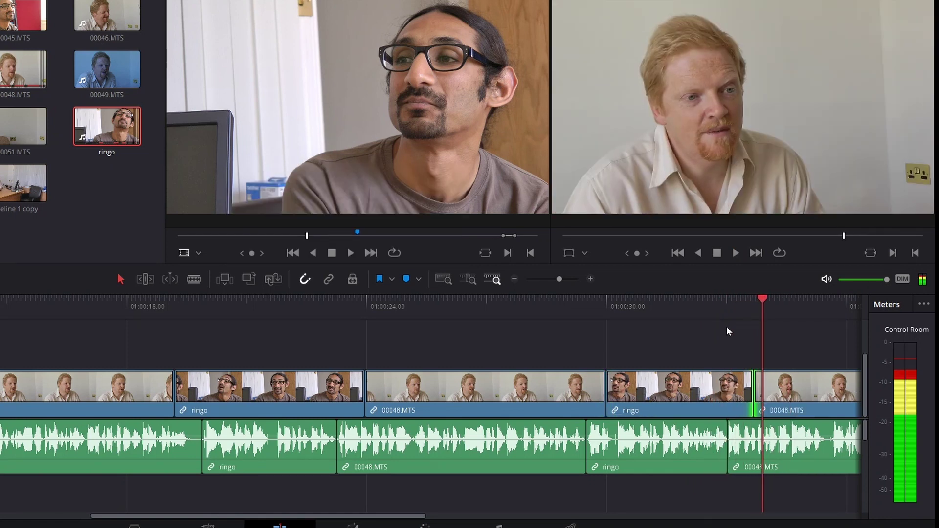
Roll the ringo-to-00048.MTS video cut earlier to about 01:00:32.19, fine-tuning it by frames, and play the result
drag(755, 387, 715, 387)
click(685, 315)
key(space)
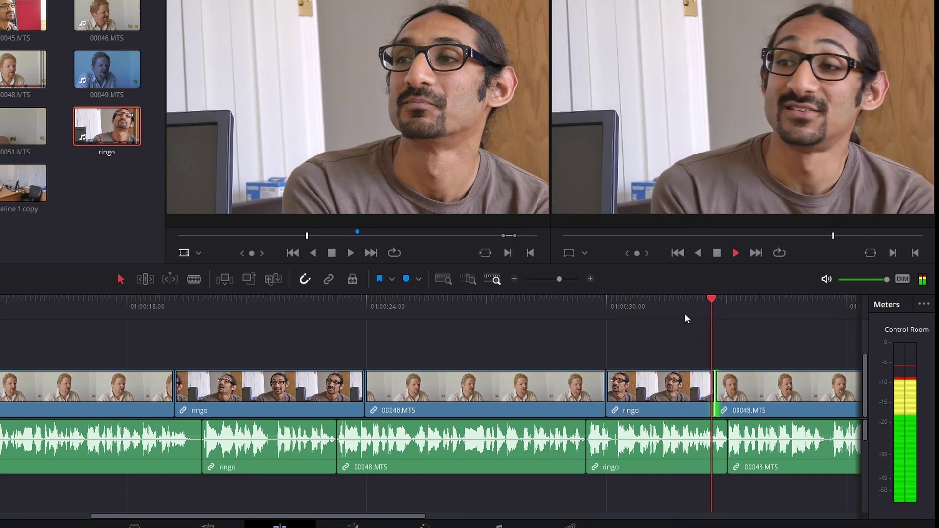
key(space)
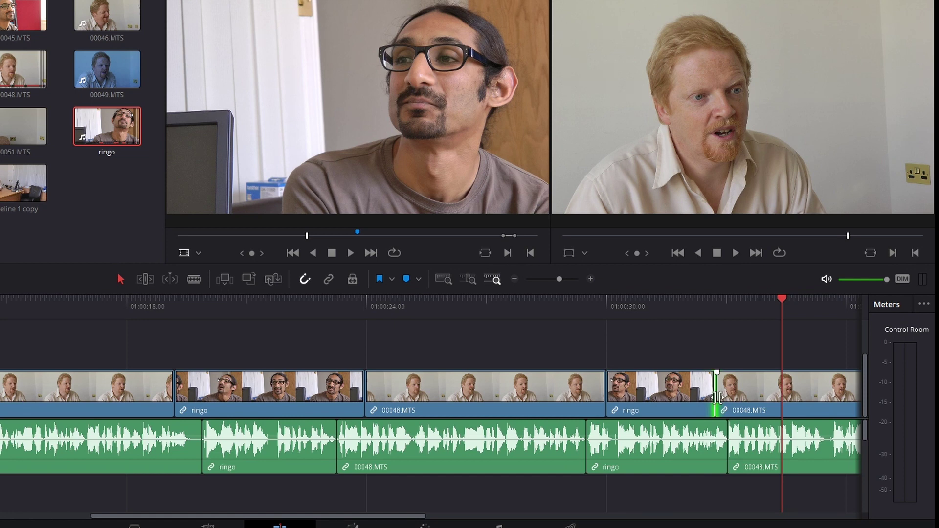
drag(717, 397, 719, 398)
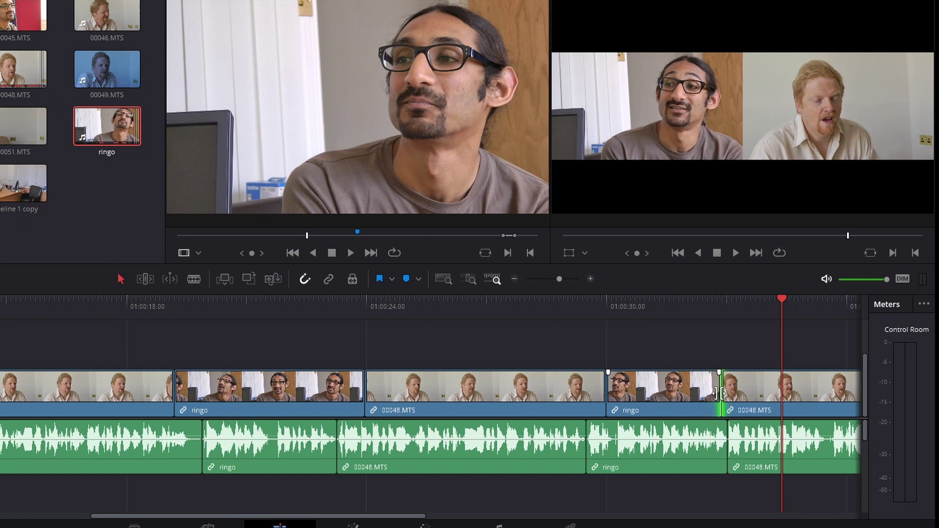
key(slash)
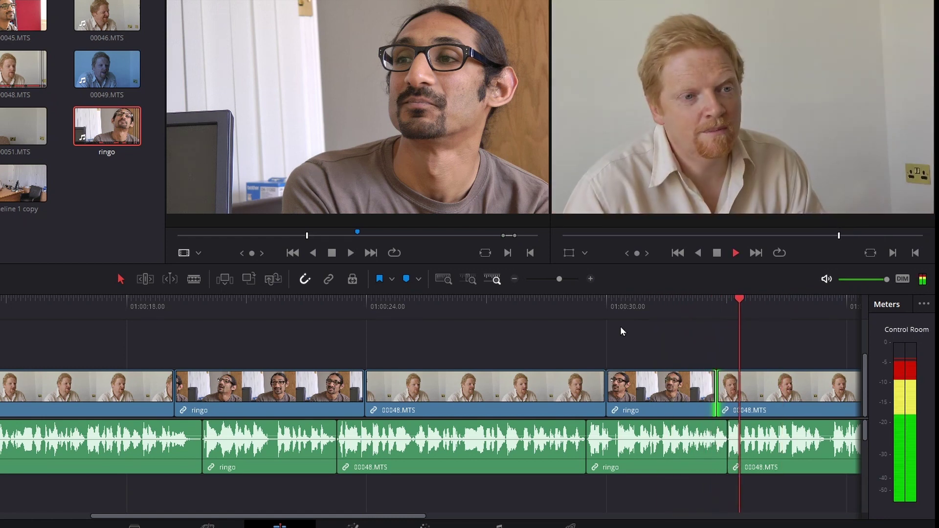
Play back the edited interview from about 01:00:22 through to the last clips of the timeline
mouse_move(316, 314)
mouse_down()
mouse_move(424, 305)
mouse_move(312, 302)
mouse_up()
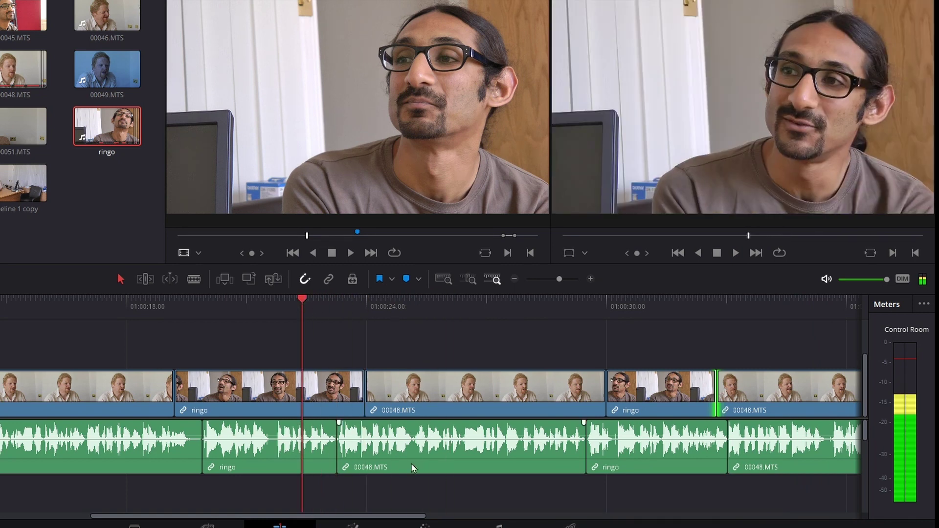
drag(381, 517, 551, 512)
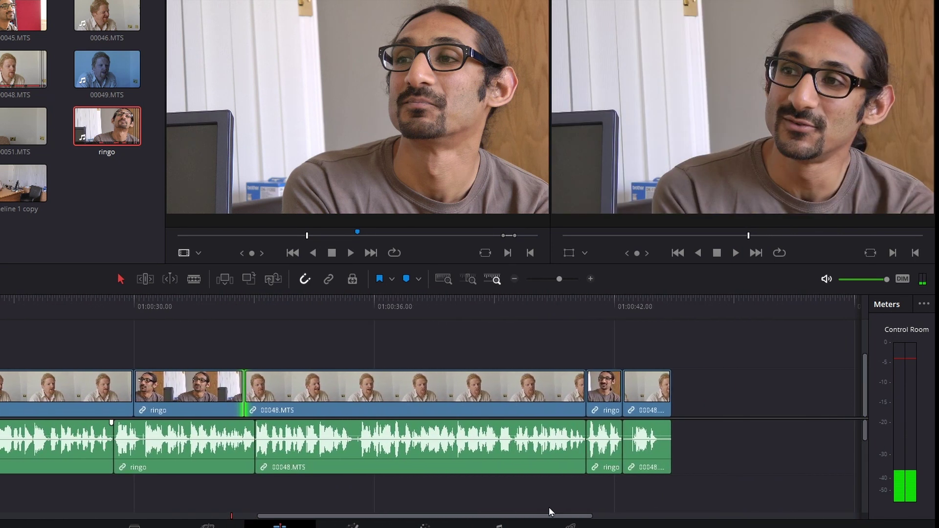
key(space)
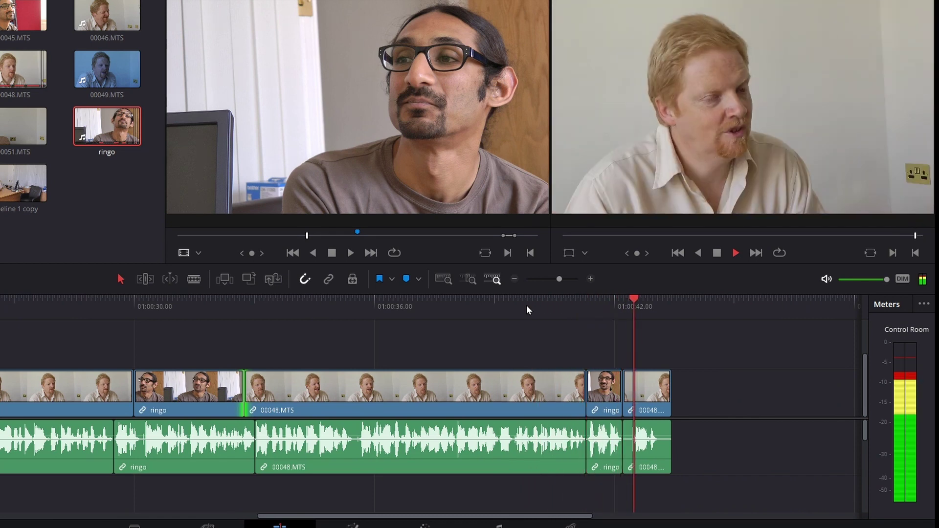
At the final cut from ringo to 00048.MTS, roll only the video earlier frame by frame to about 01:00:42.00
drag(608, 299, 608, 304)
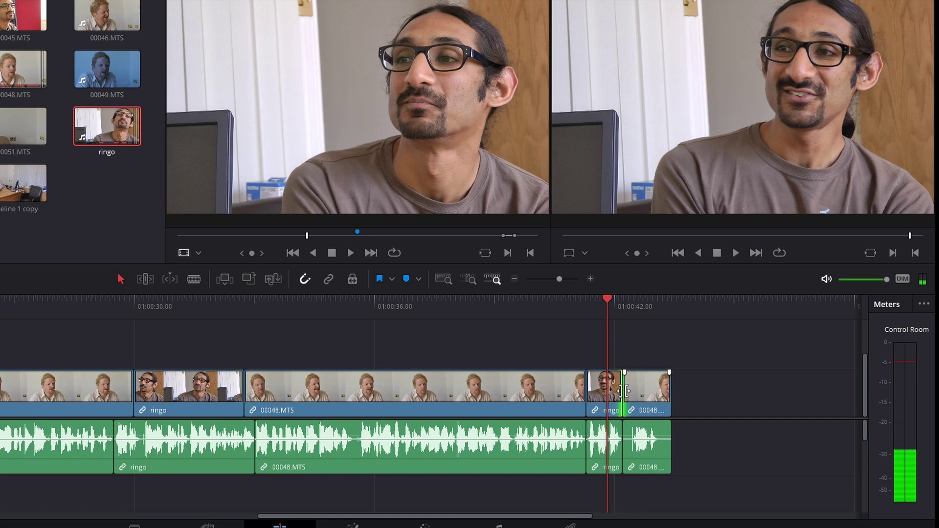
key(comma)
key(comma)
key(comma)
key(comma)
key(comma)
key(comma)
key(comma)
key(comma)
key(comma)
key(comma)
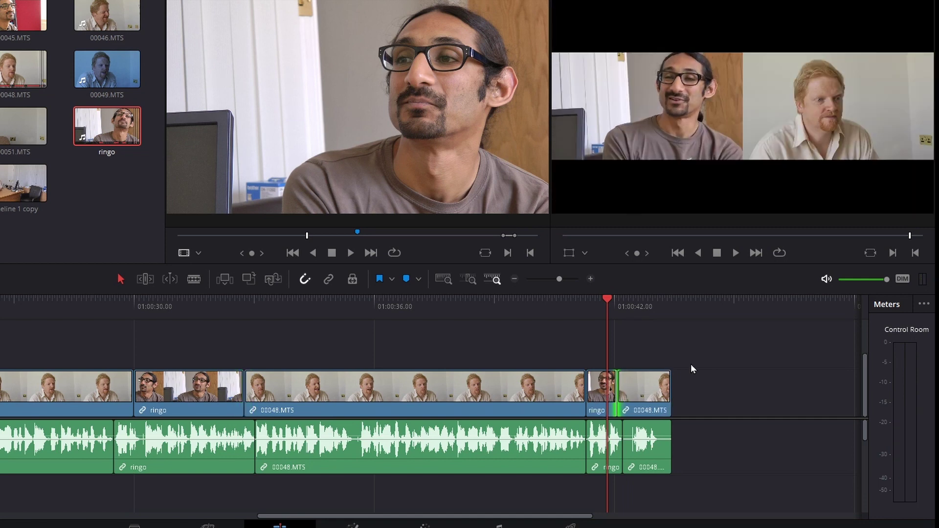
key(comma)
key(comma)
key(comma)
key(comma)
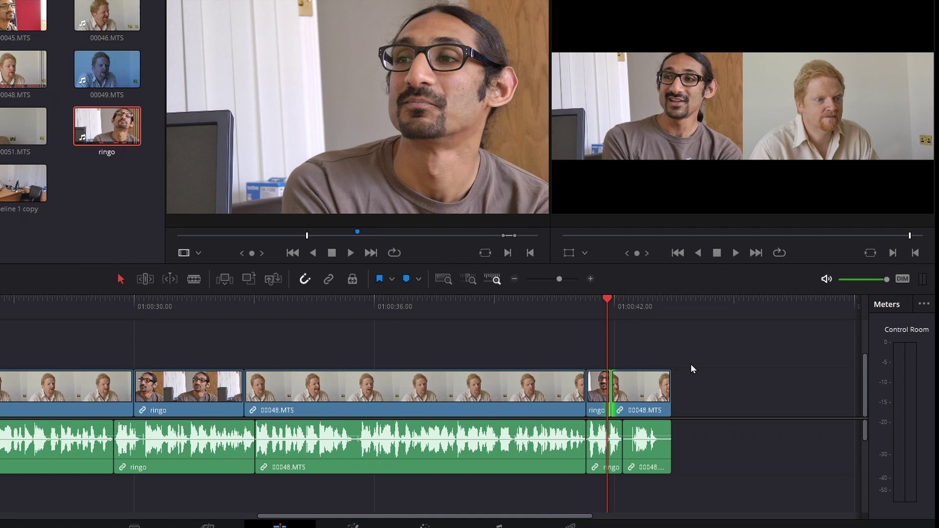
key(period)
key(period)
Roll only the video of the last 00048.MTS-to-ringo cut earlier to about 01:00:40.22 and play the result
drag(590, 390, 570, 392)
click(516, 307)
key(space)
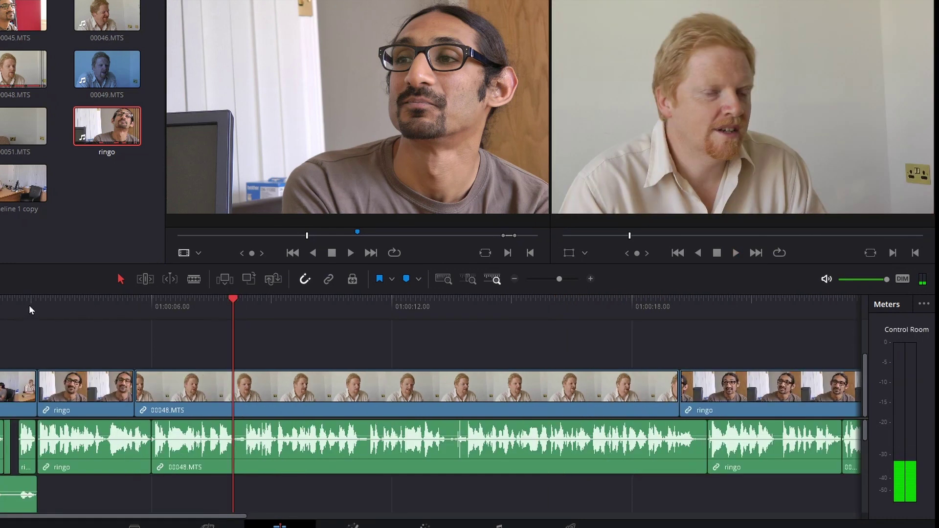
Extend both ends of the short ringo audio clip near 01:00:03 to close the gaps beside it, and play the result
click(27, 307)
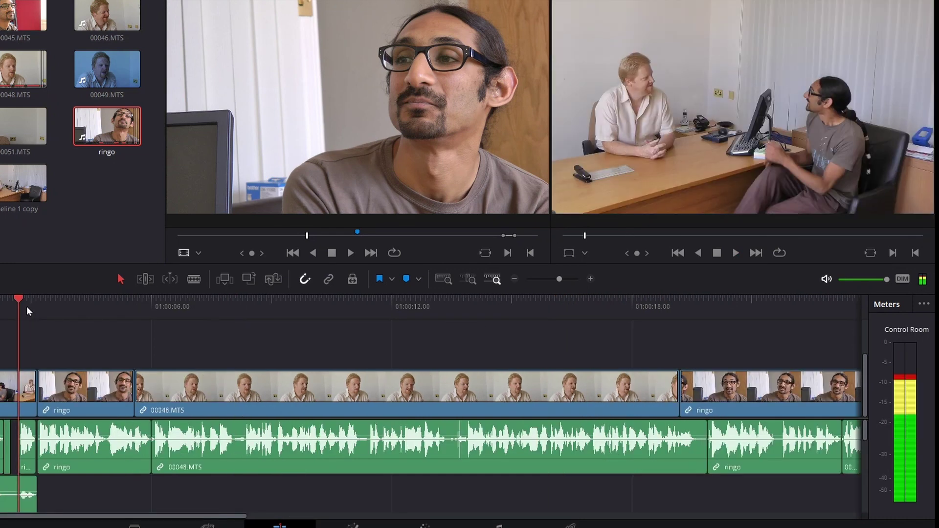
click(591, 279)
click(591, 279)
click(591, 279)
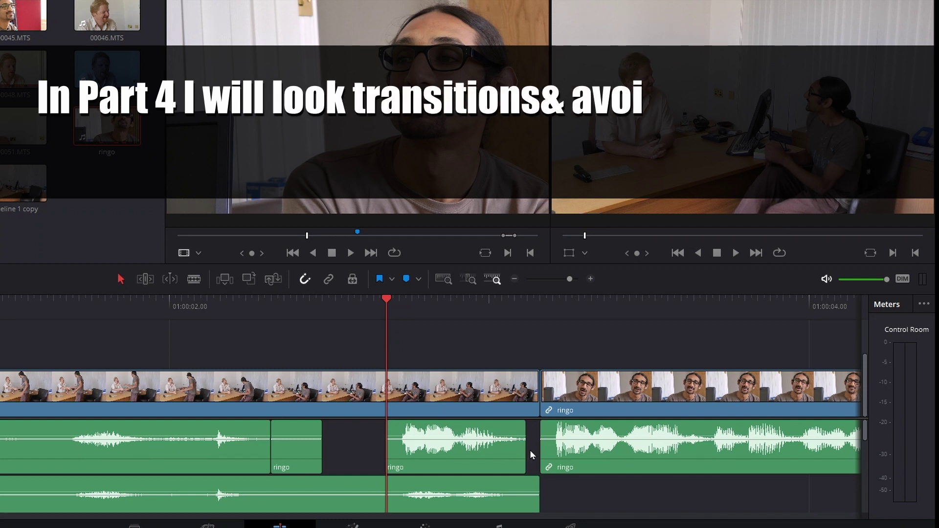
click(521, 456)
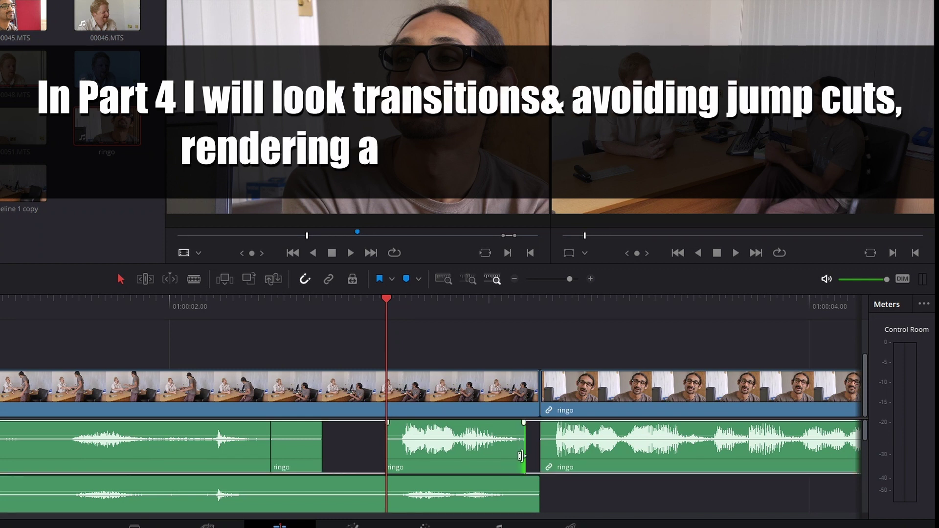
mouse_move(521, 456)
mouse_down()
mouse_move(509, 455)
mouse_move(538, 457)
mouse_up()
drag(389, 455, 322, 454)
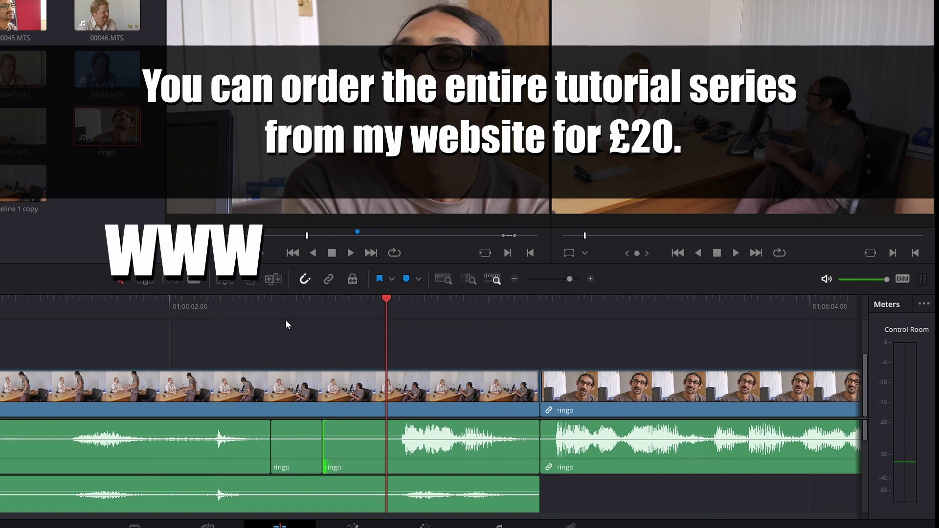
drag(229, 314, 155, 319)
key(space)
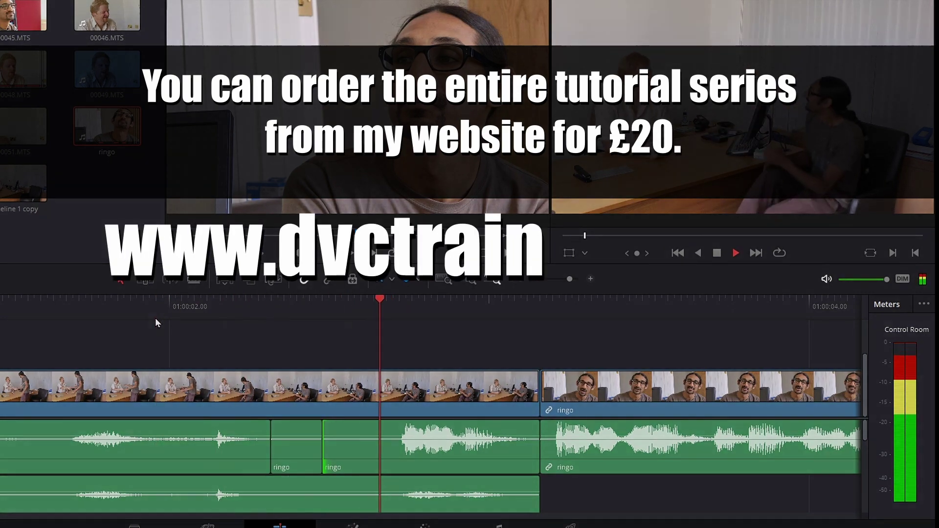